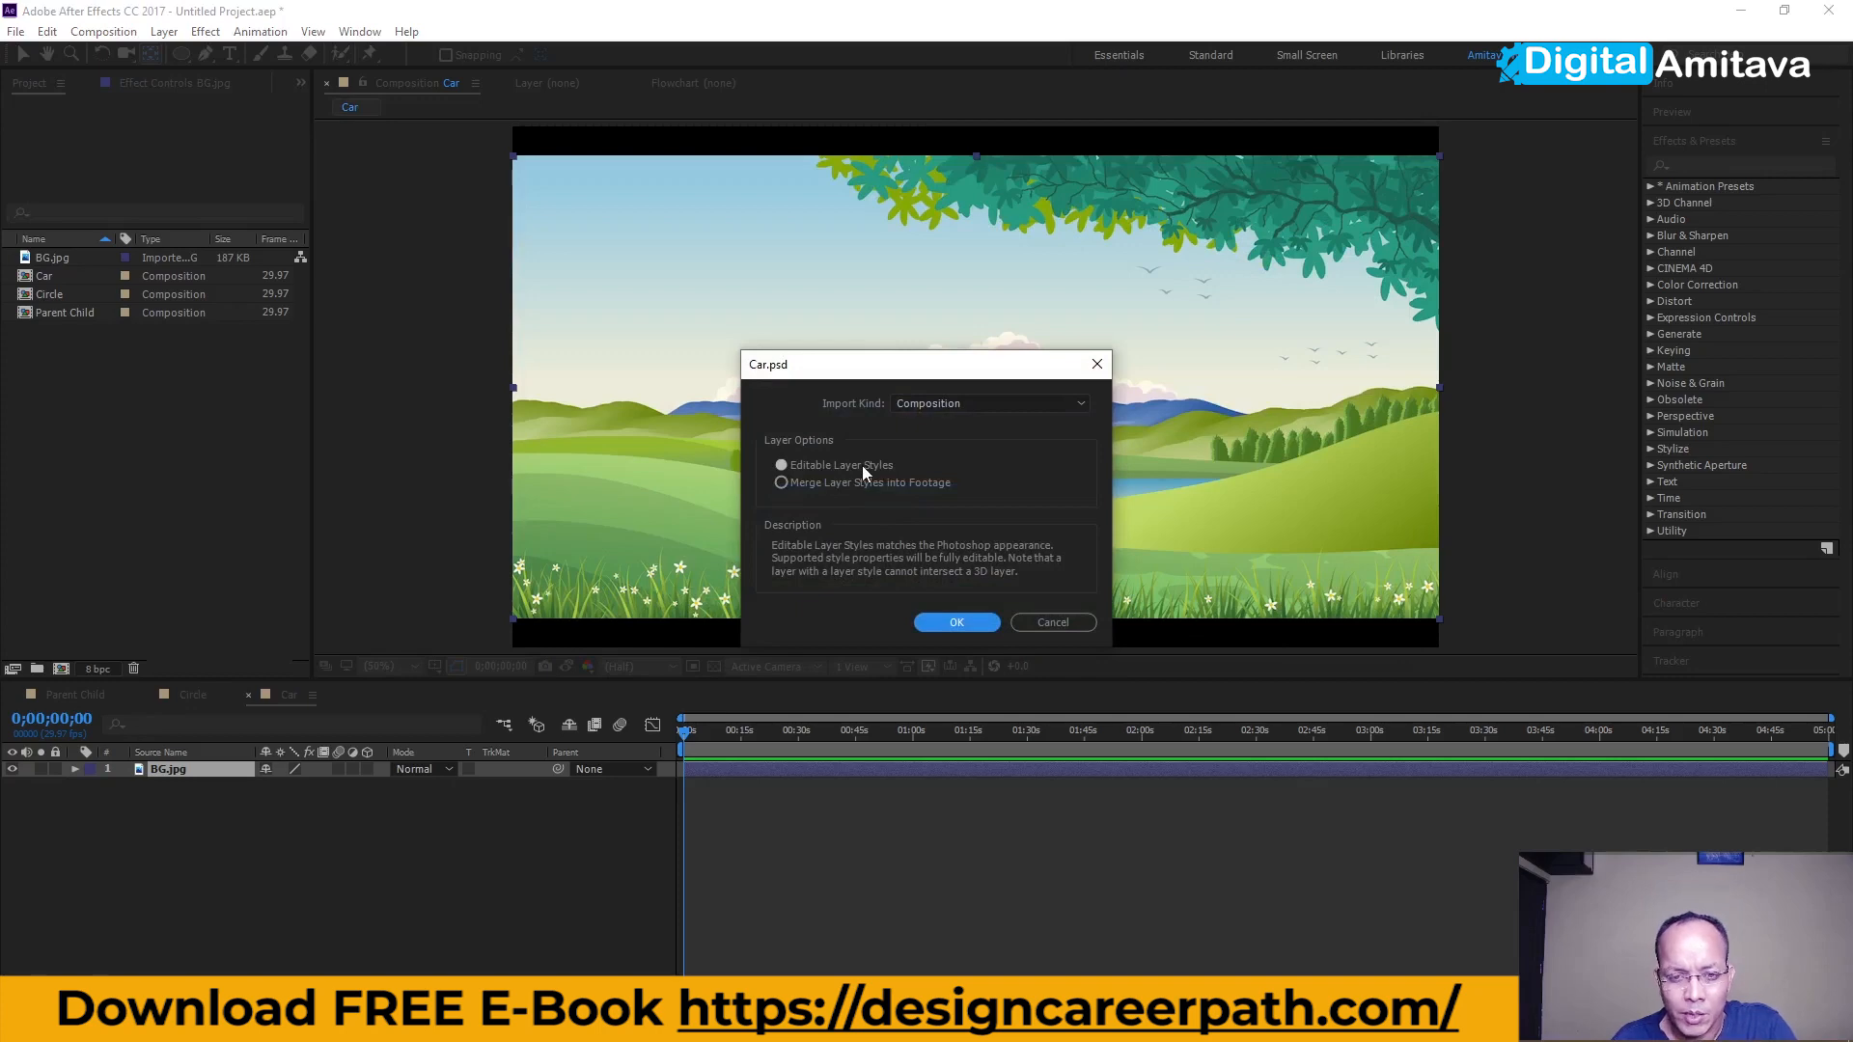
# - Import Car.psd as a Composition with editable layer styles
pyautogui.click(918, 409)
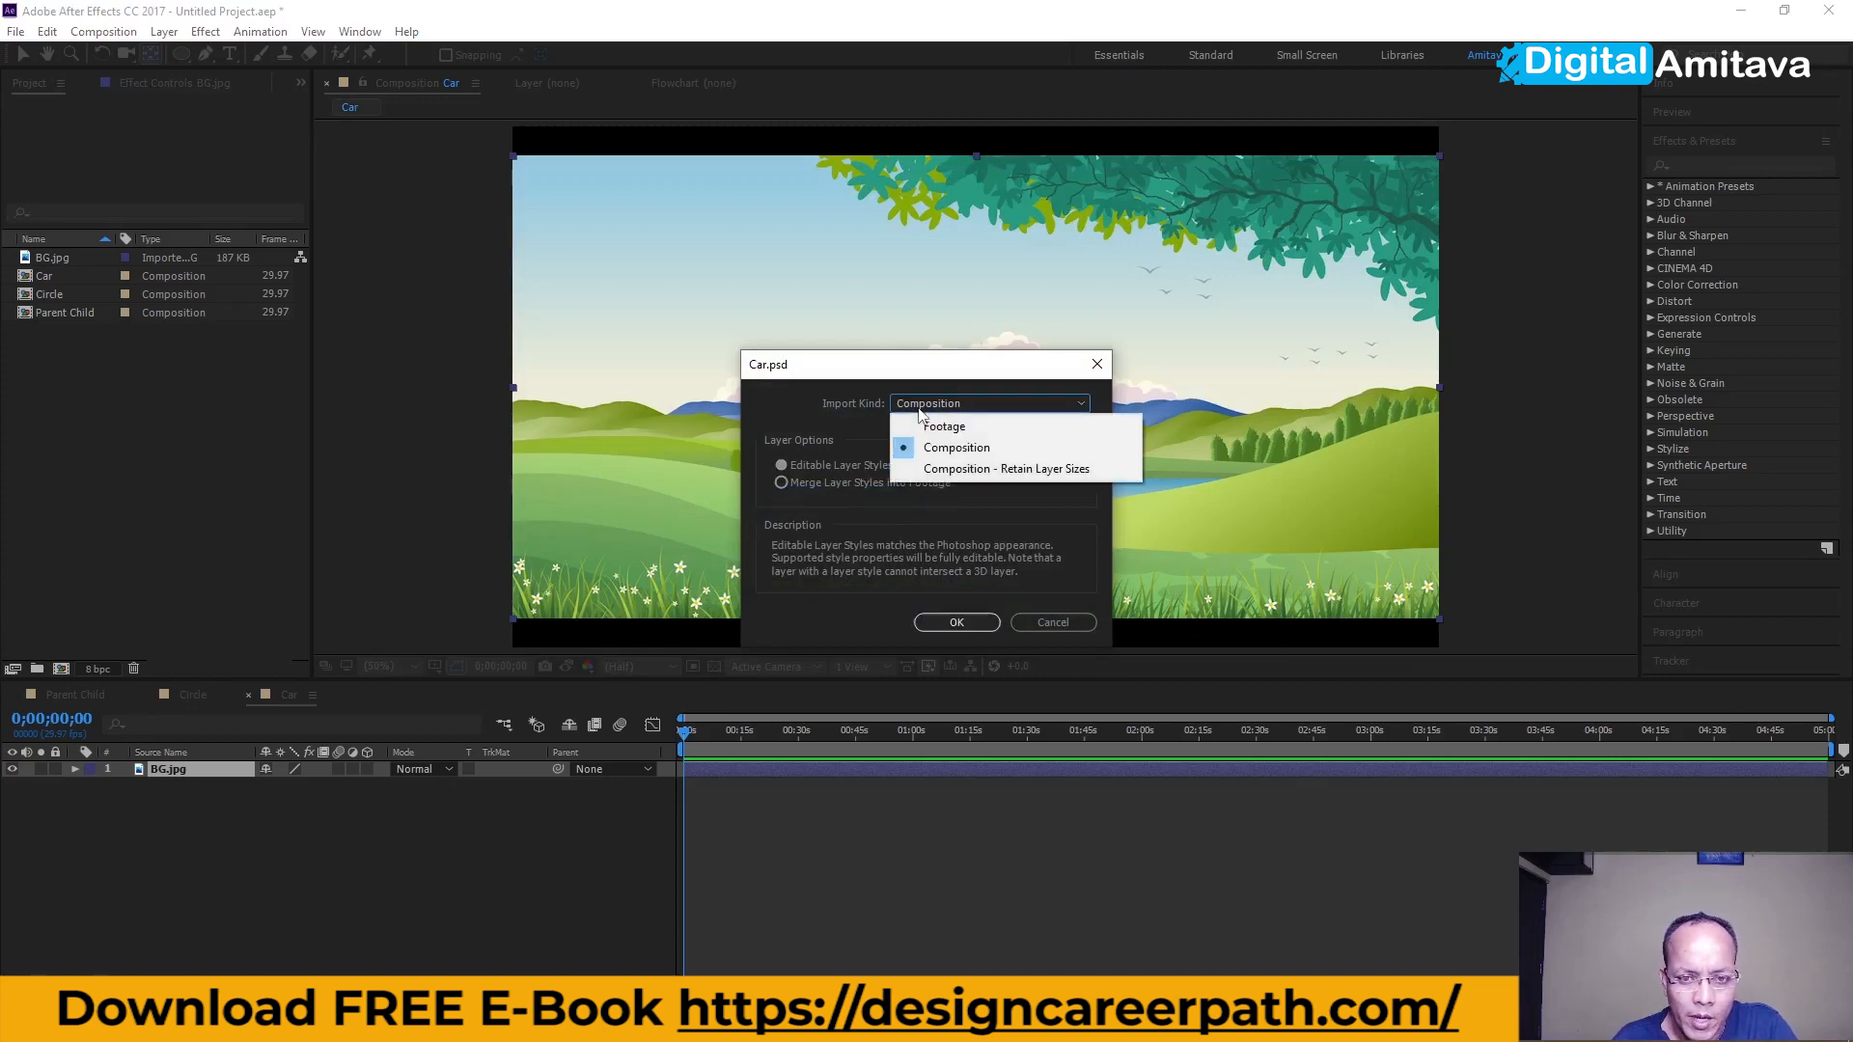
pyautogui.click(941, 449)
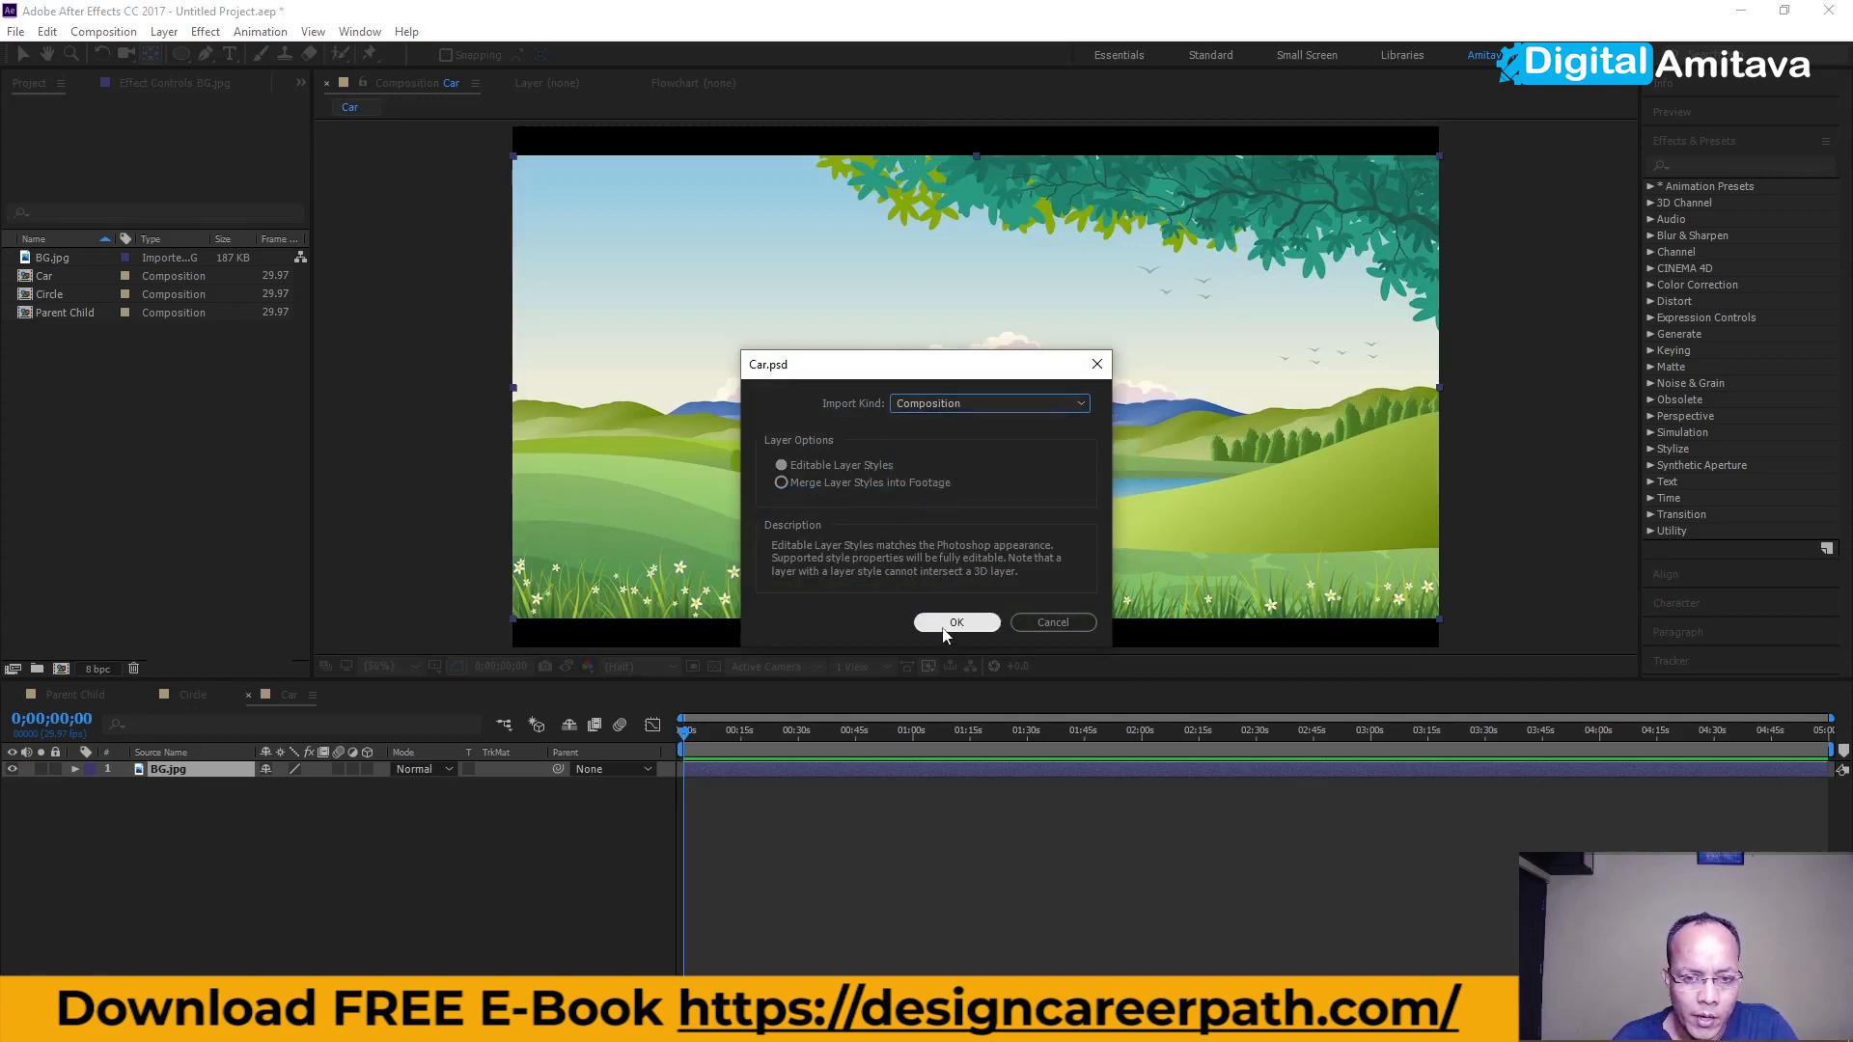
pyautogui.click(955, 622)
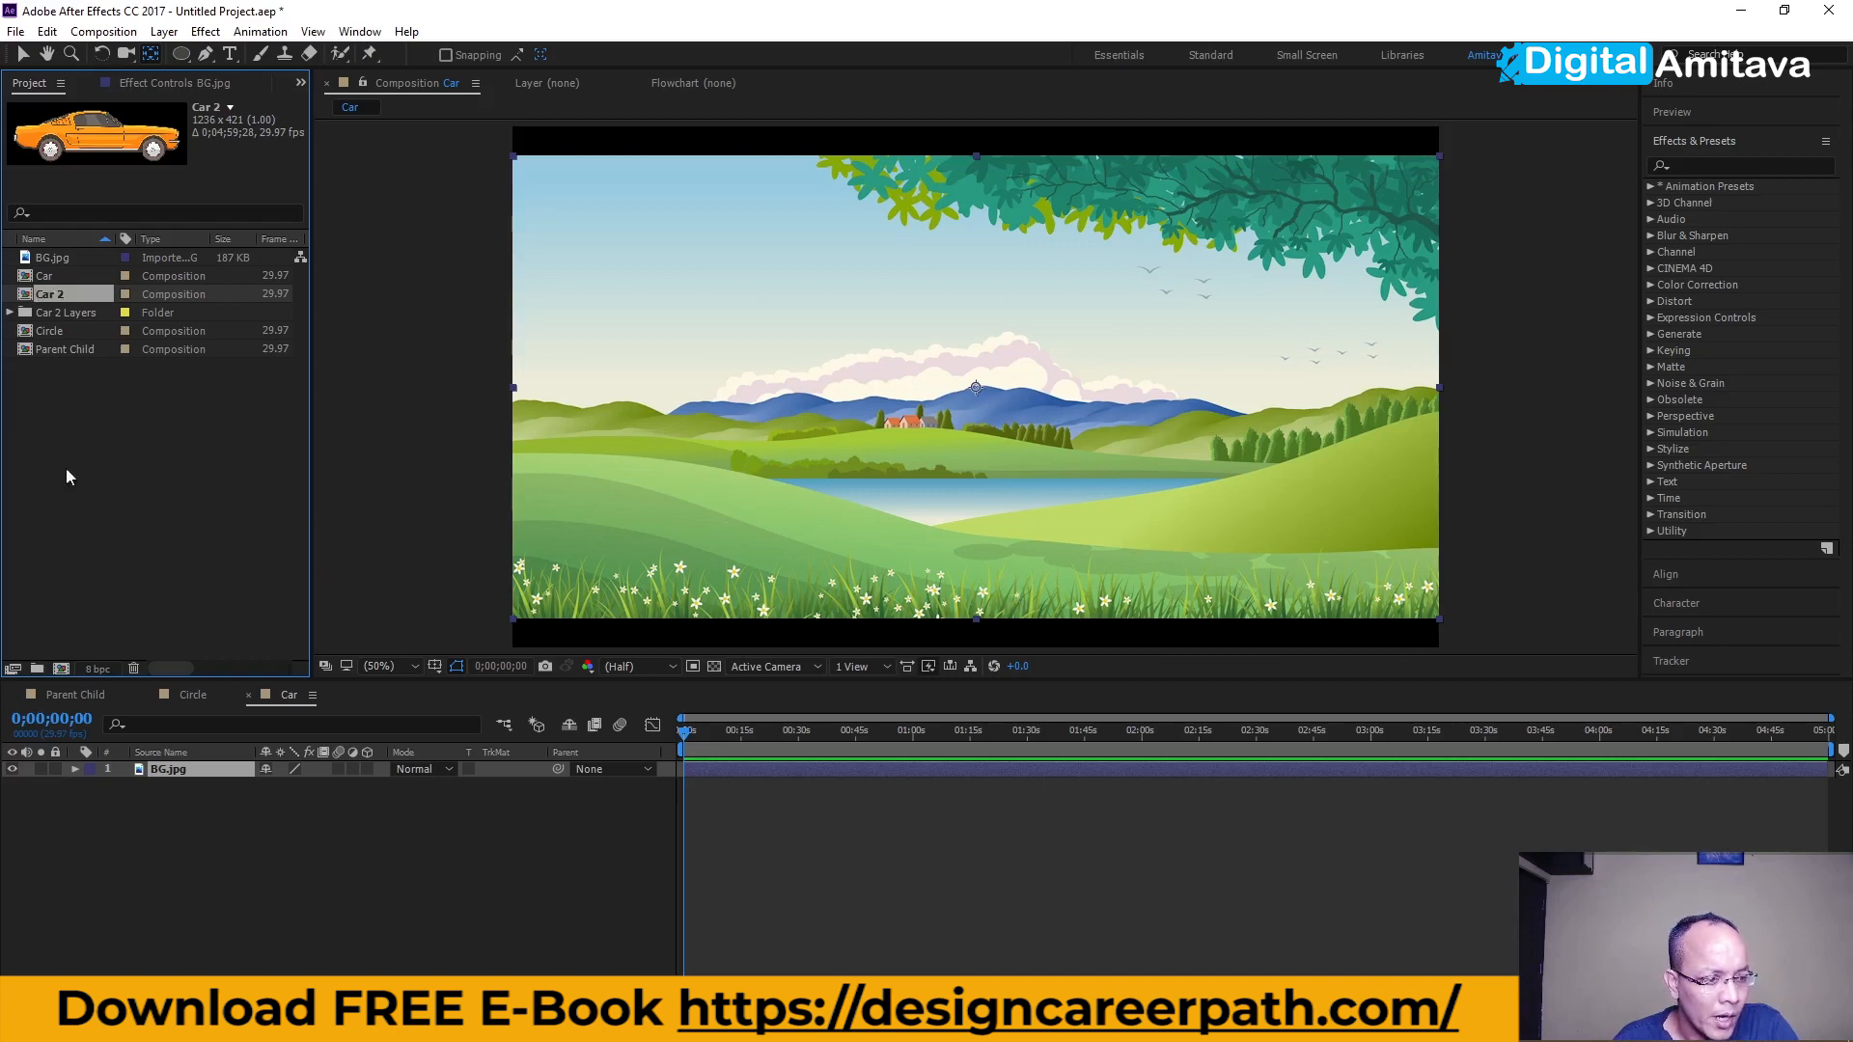
# - Open the Car 2 composition and toggle the Front Tyre and Back Tyre layers' visibility to check what each contains
pyautogui.doubleClick(48, 295)
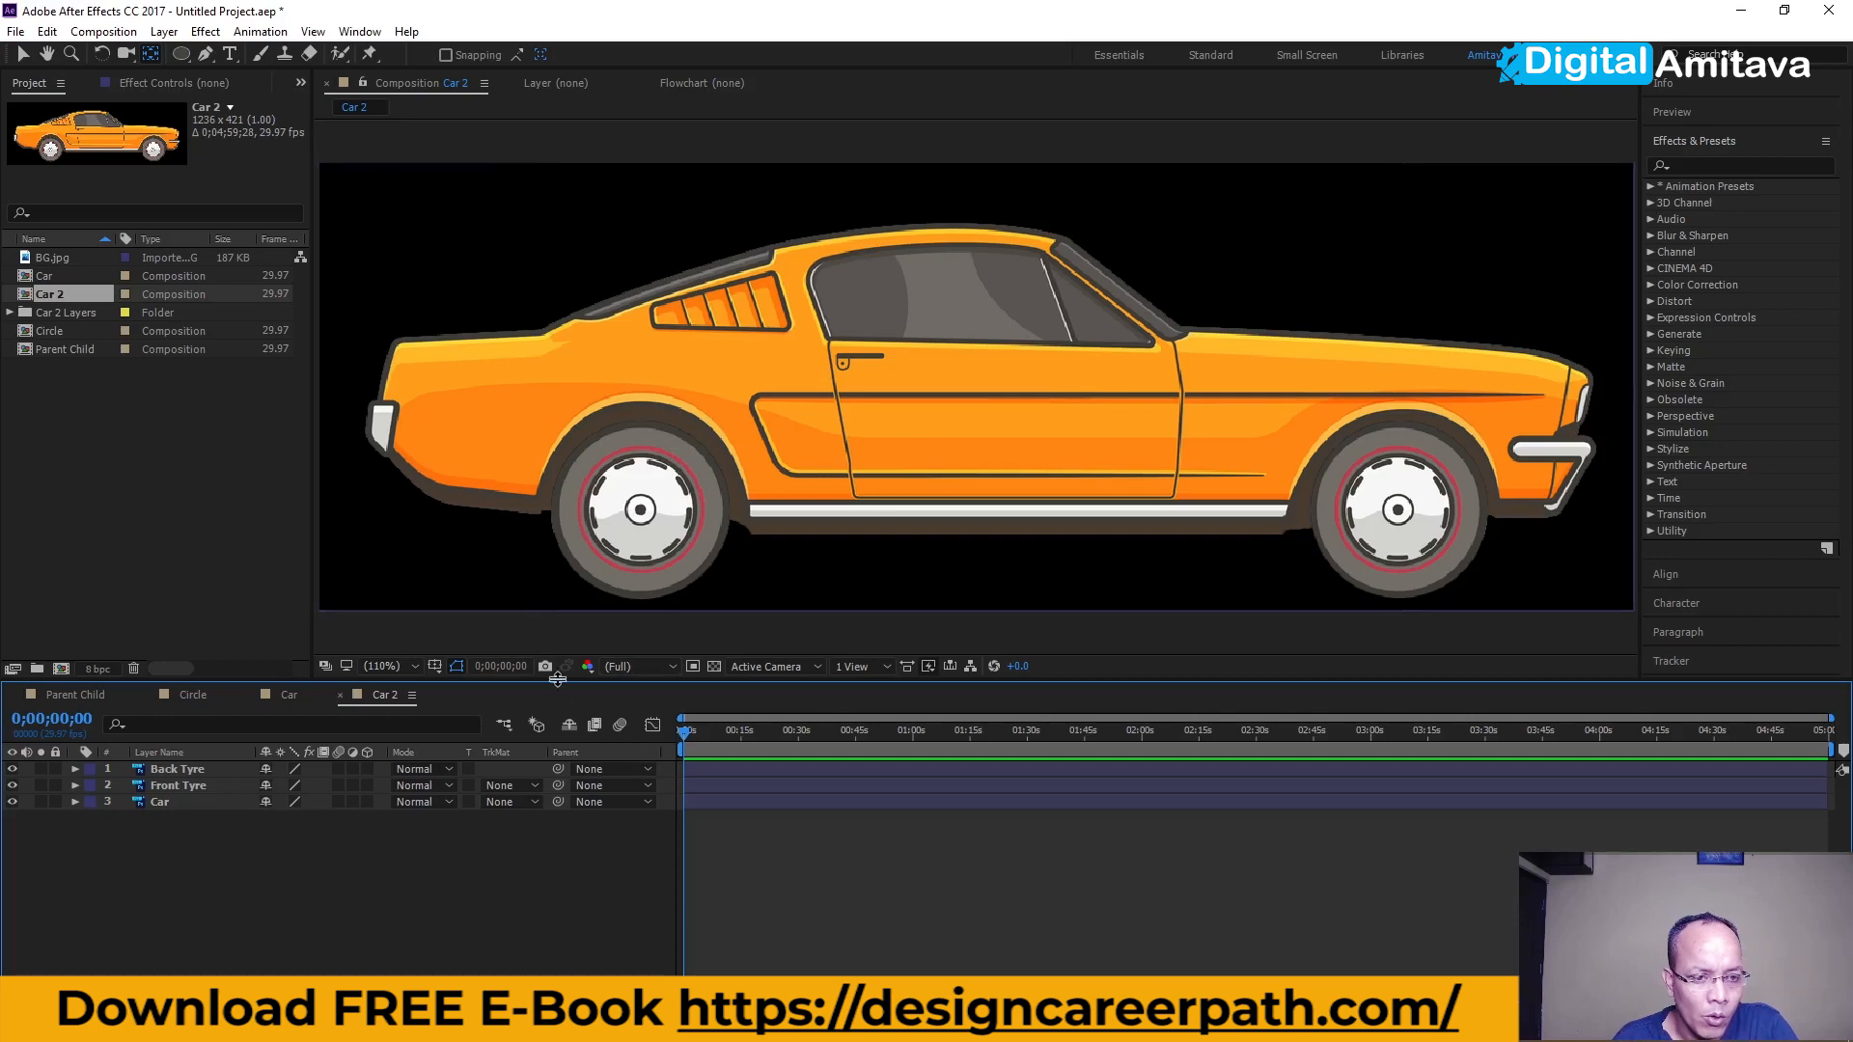
pyautogui.click(11, 786)
pyautogui.click(12, 786)
pyautogui.click(13, 769)
pyautogui.click(13, 770)
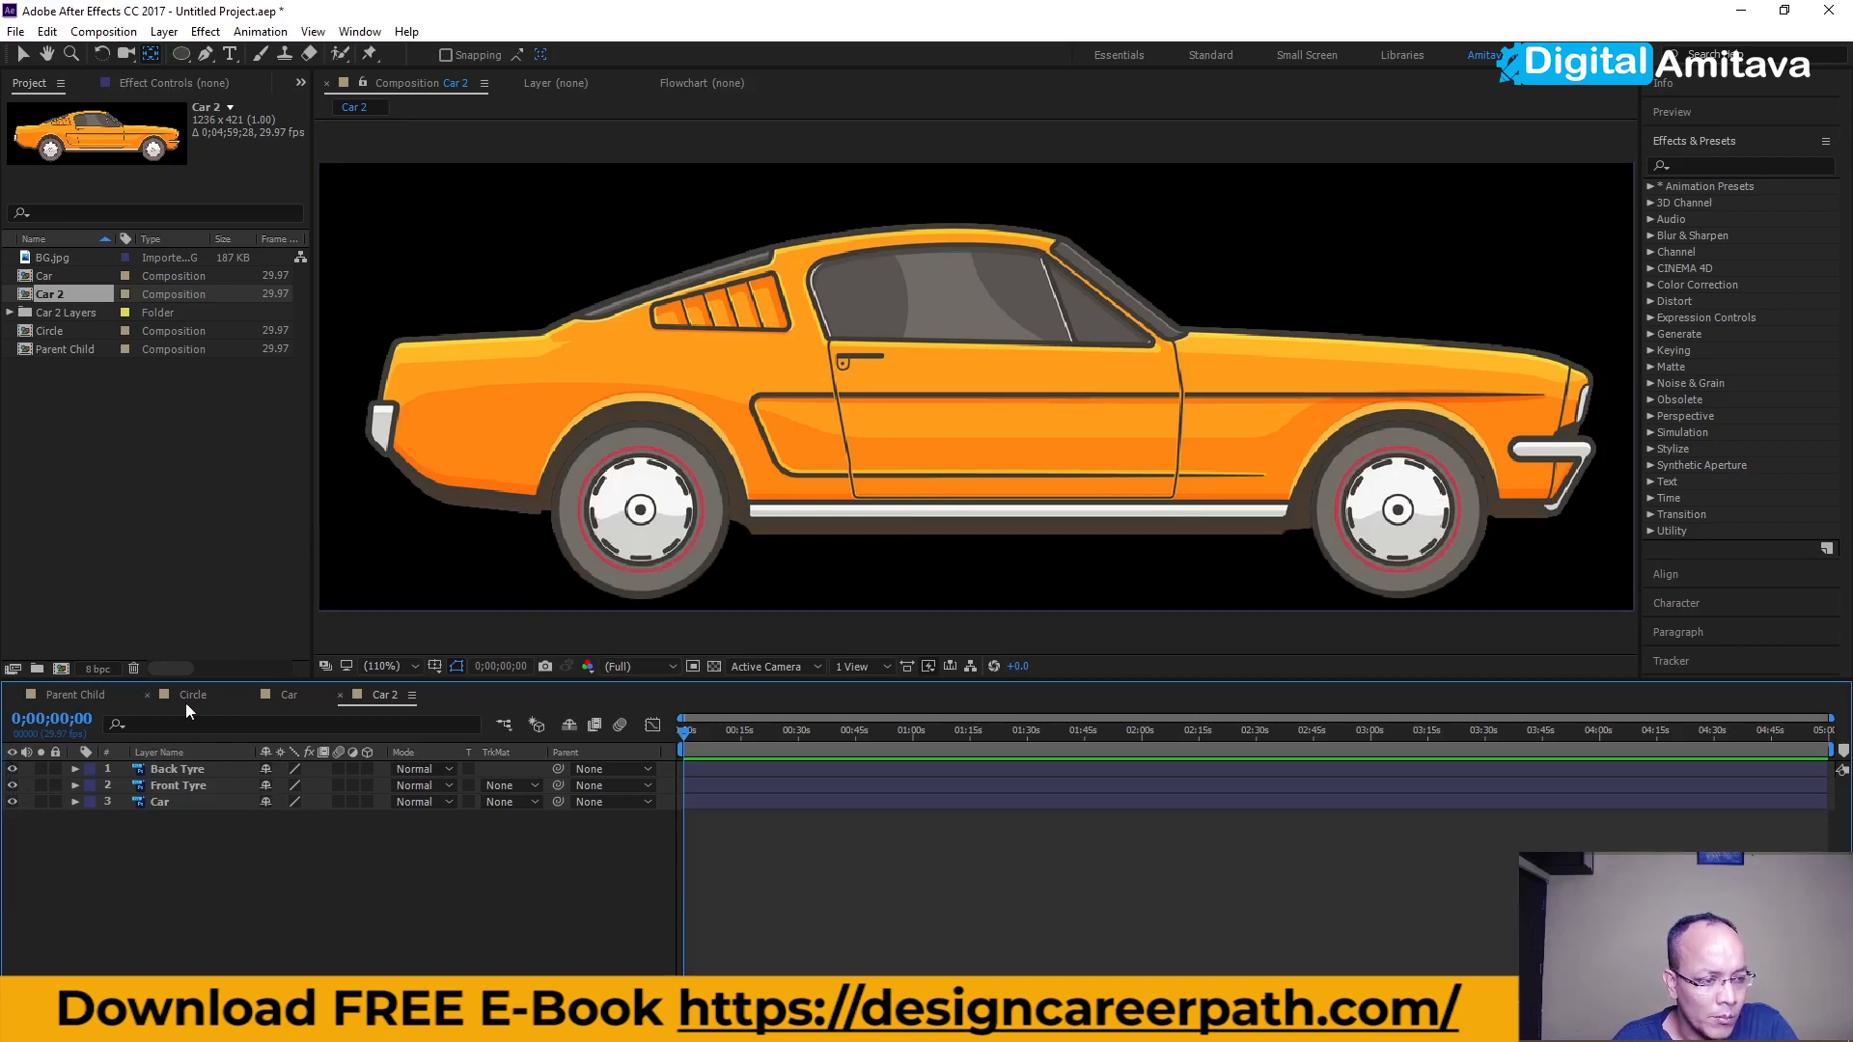
# - Add the Car 2 composition above BG.jpg in the Car composition and scale it to 39%
pyautogui.click(287, 695)
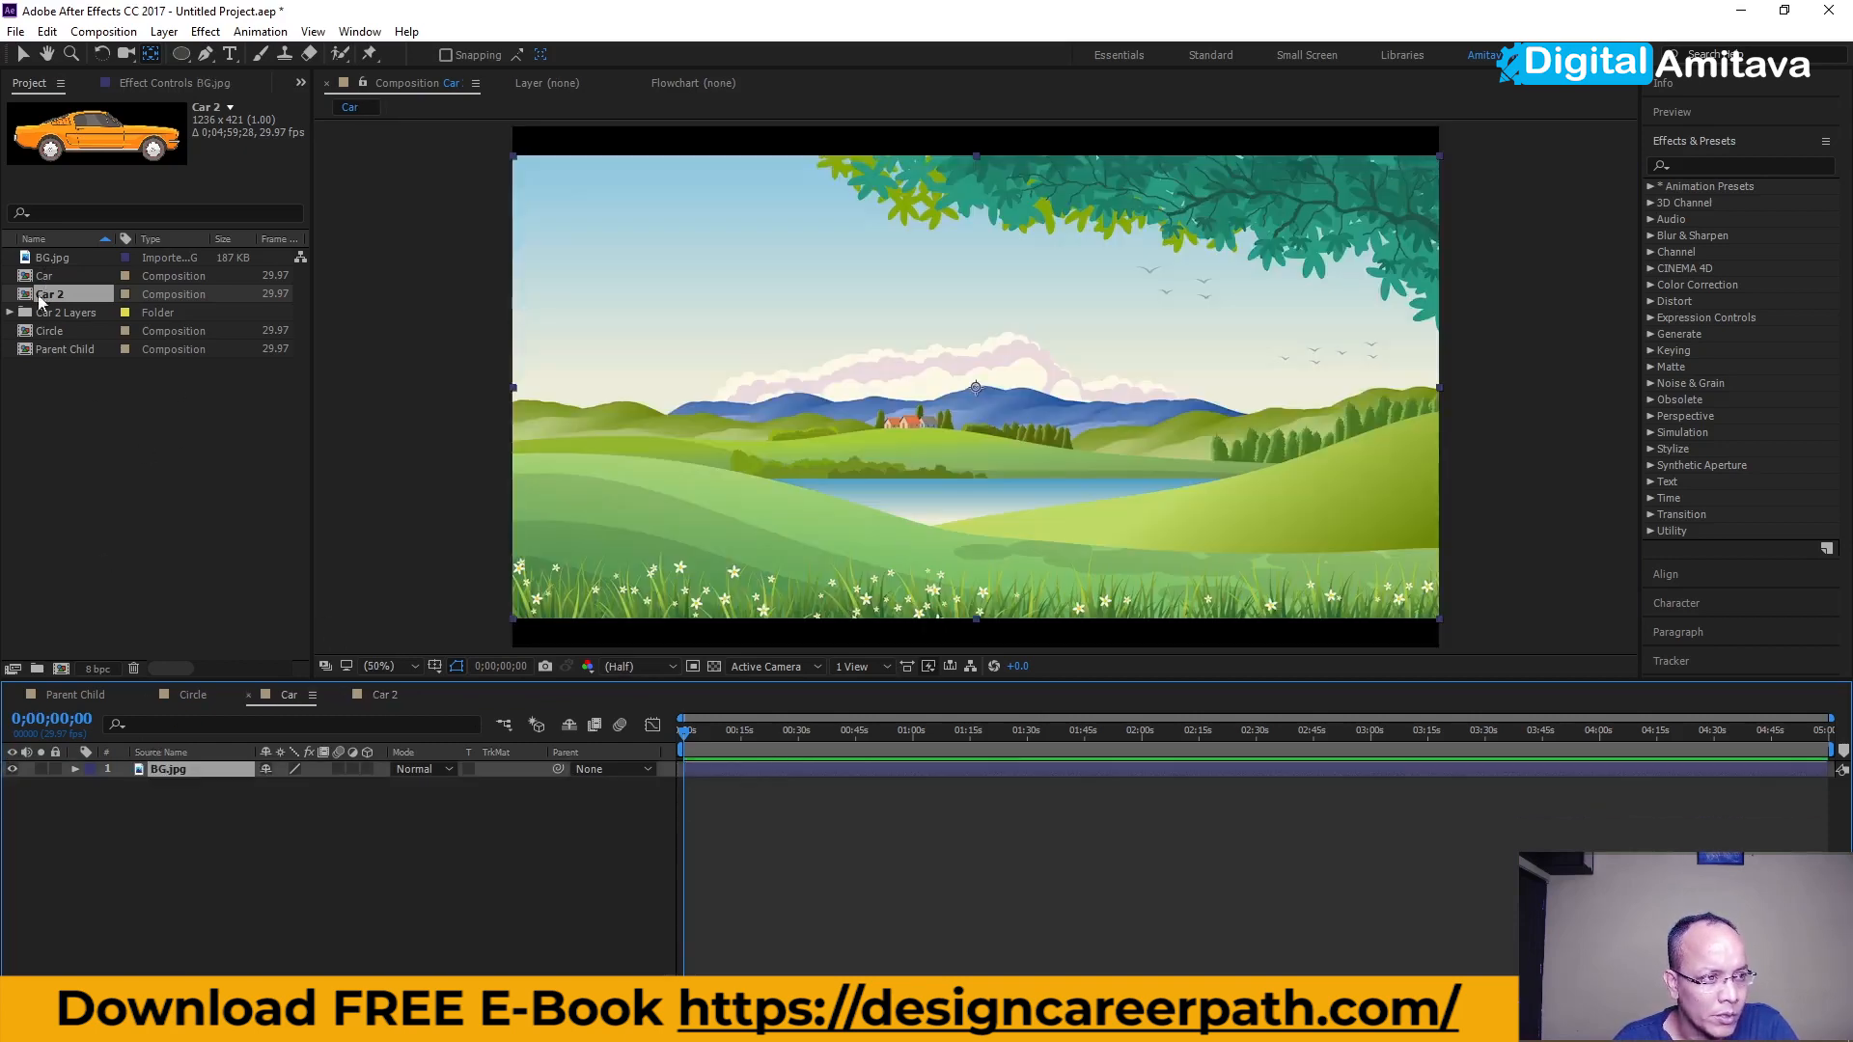
pyautogui.moveTo(23, 298); pyautogui.dragTo(183, 765)
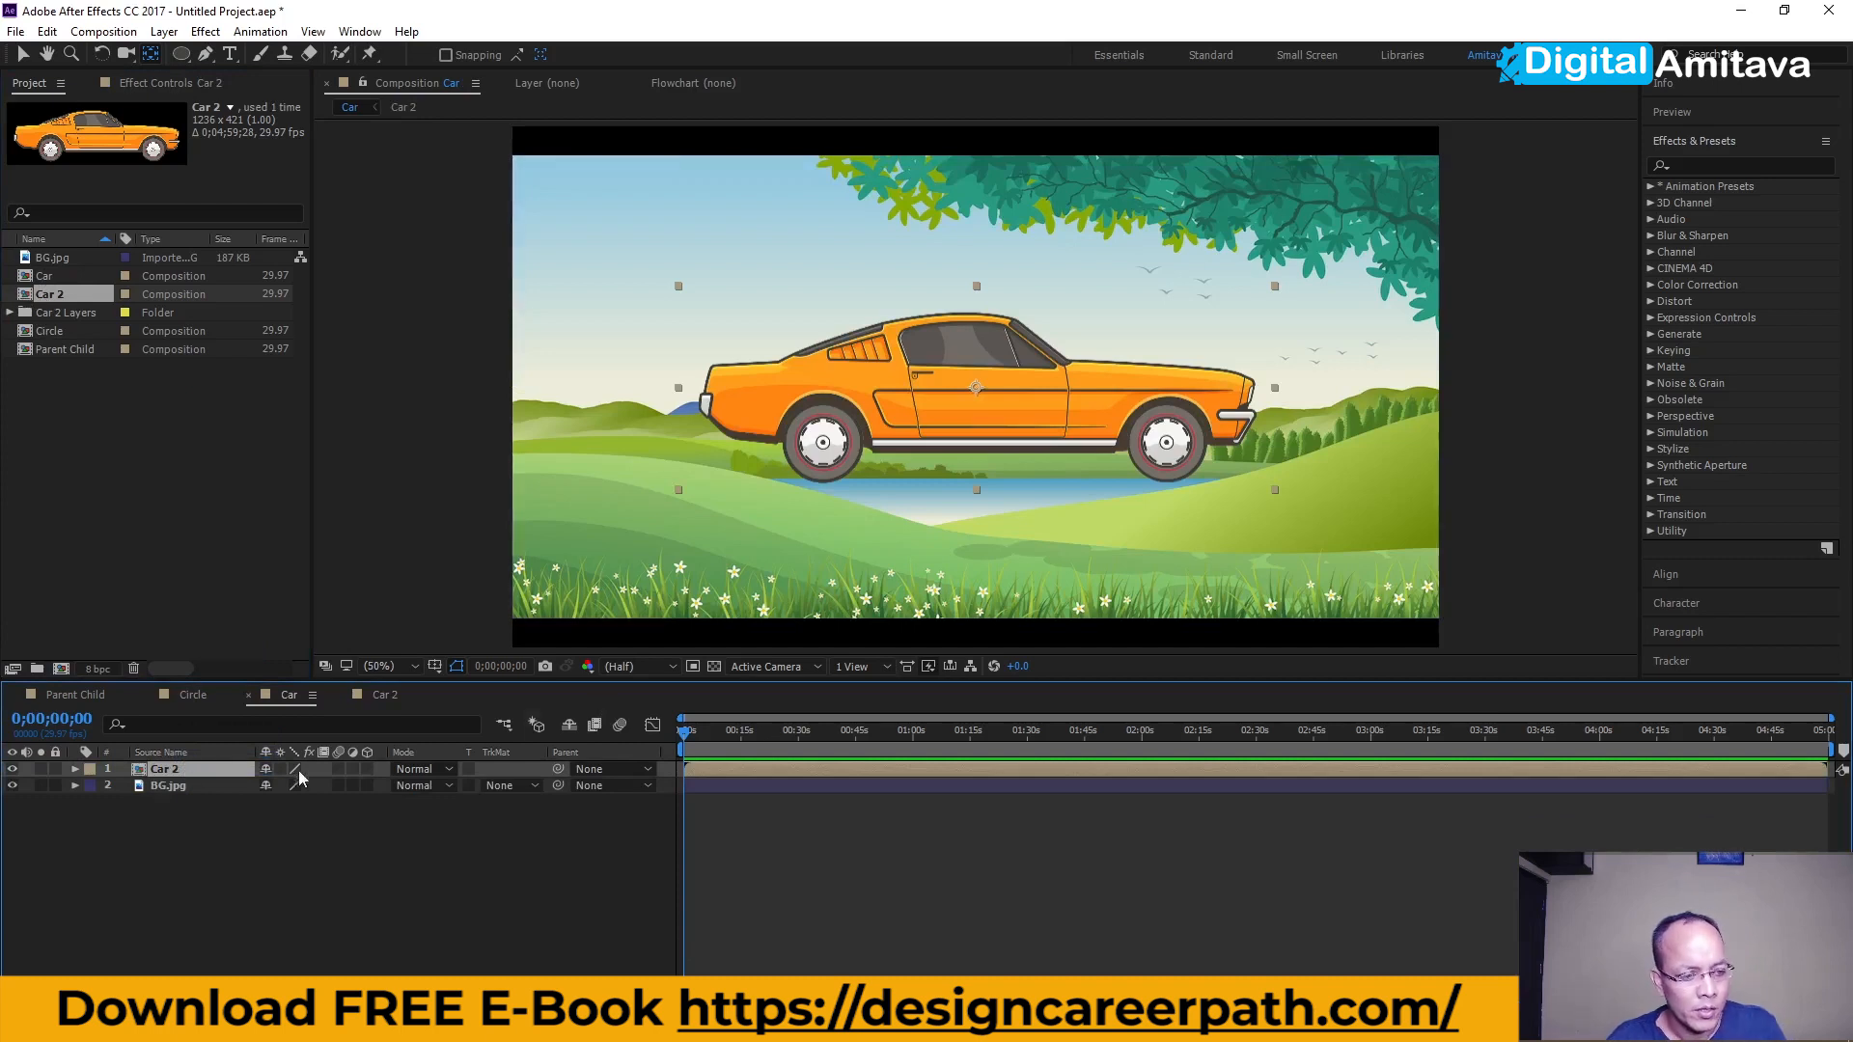
pyautogui.press('s')
pyautogui.moveTo(290, 785); pyautogui.dragTo(239, 788)
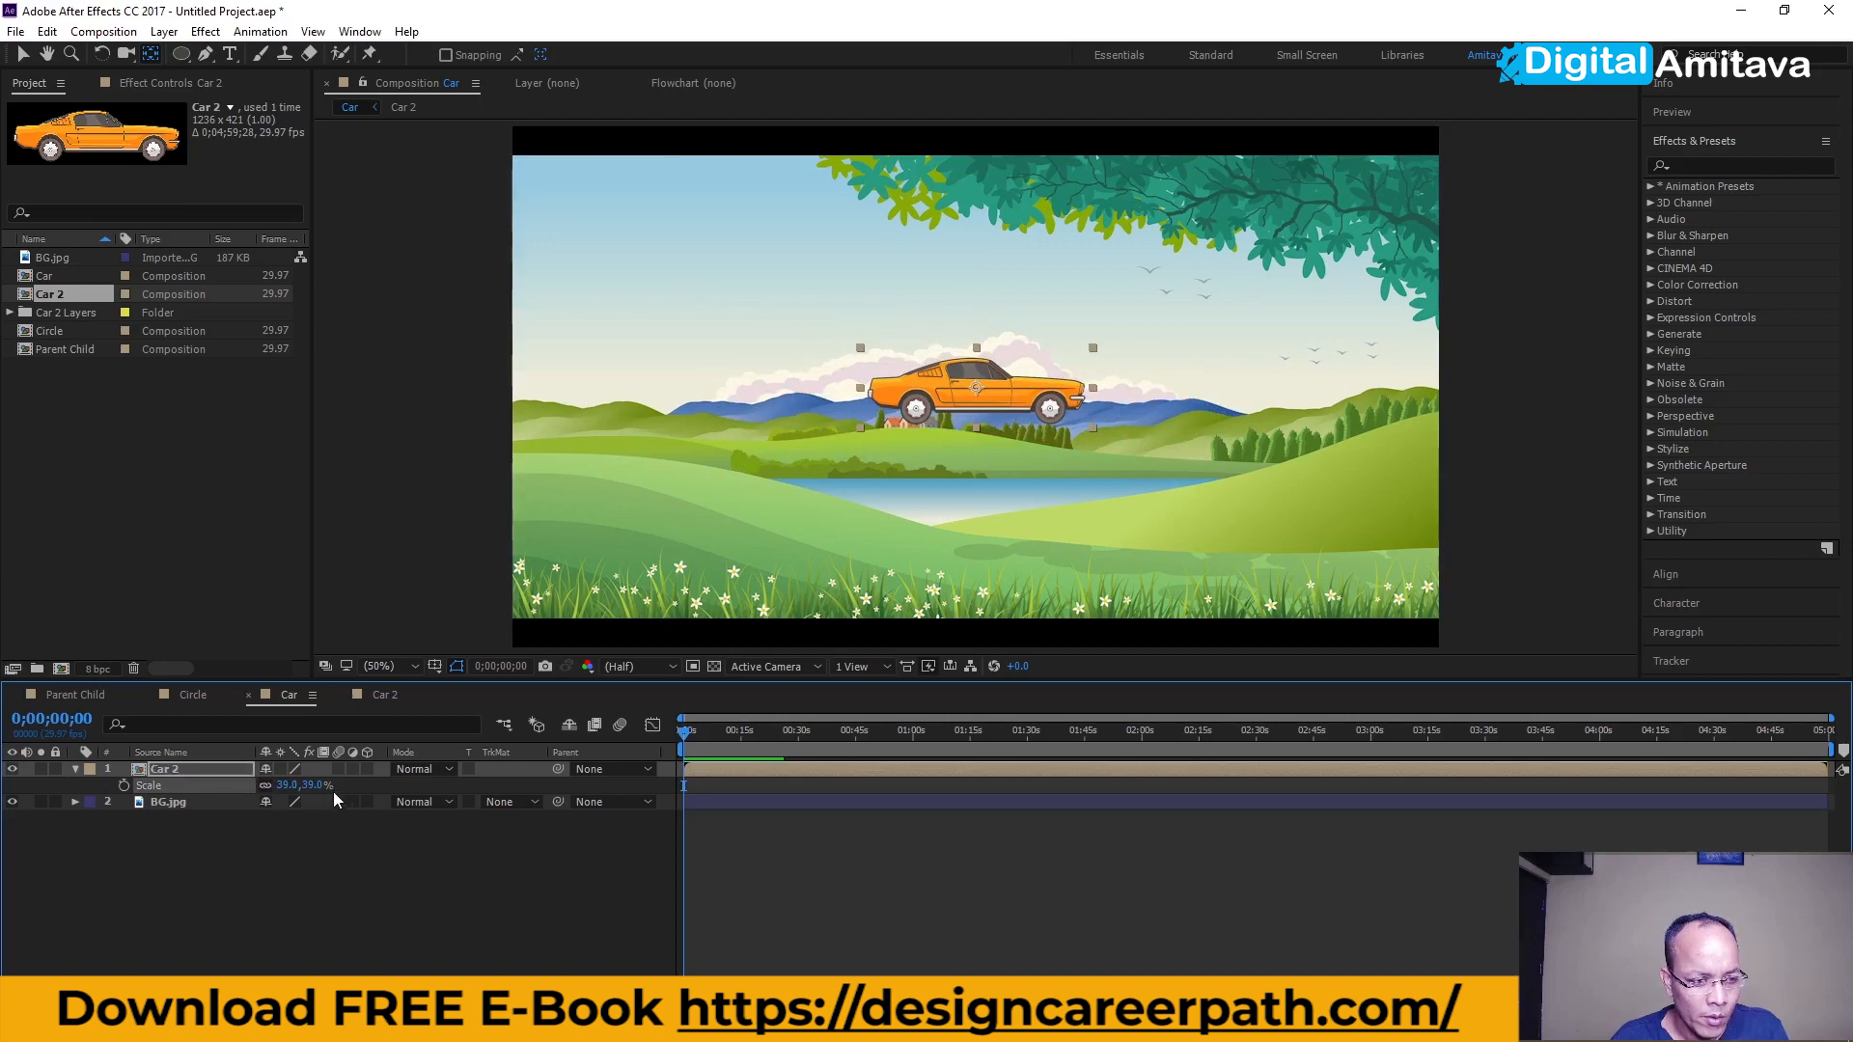
# - Place the Car 2 layer at position -253, 858, off the scene's left edge, and set a Position keyframe at 0;00;00;00
pyautogui.press('p')
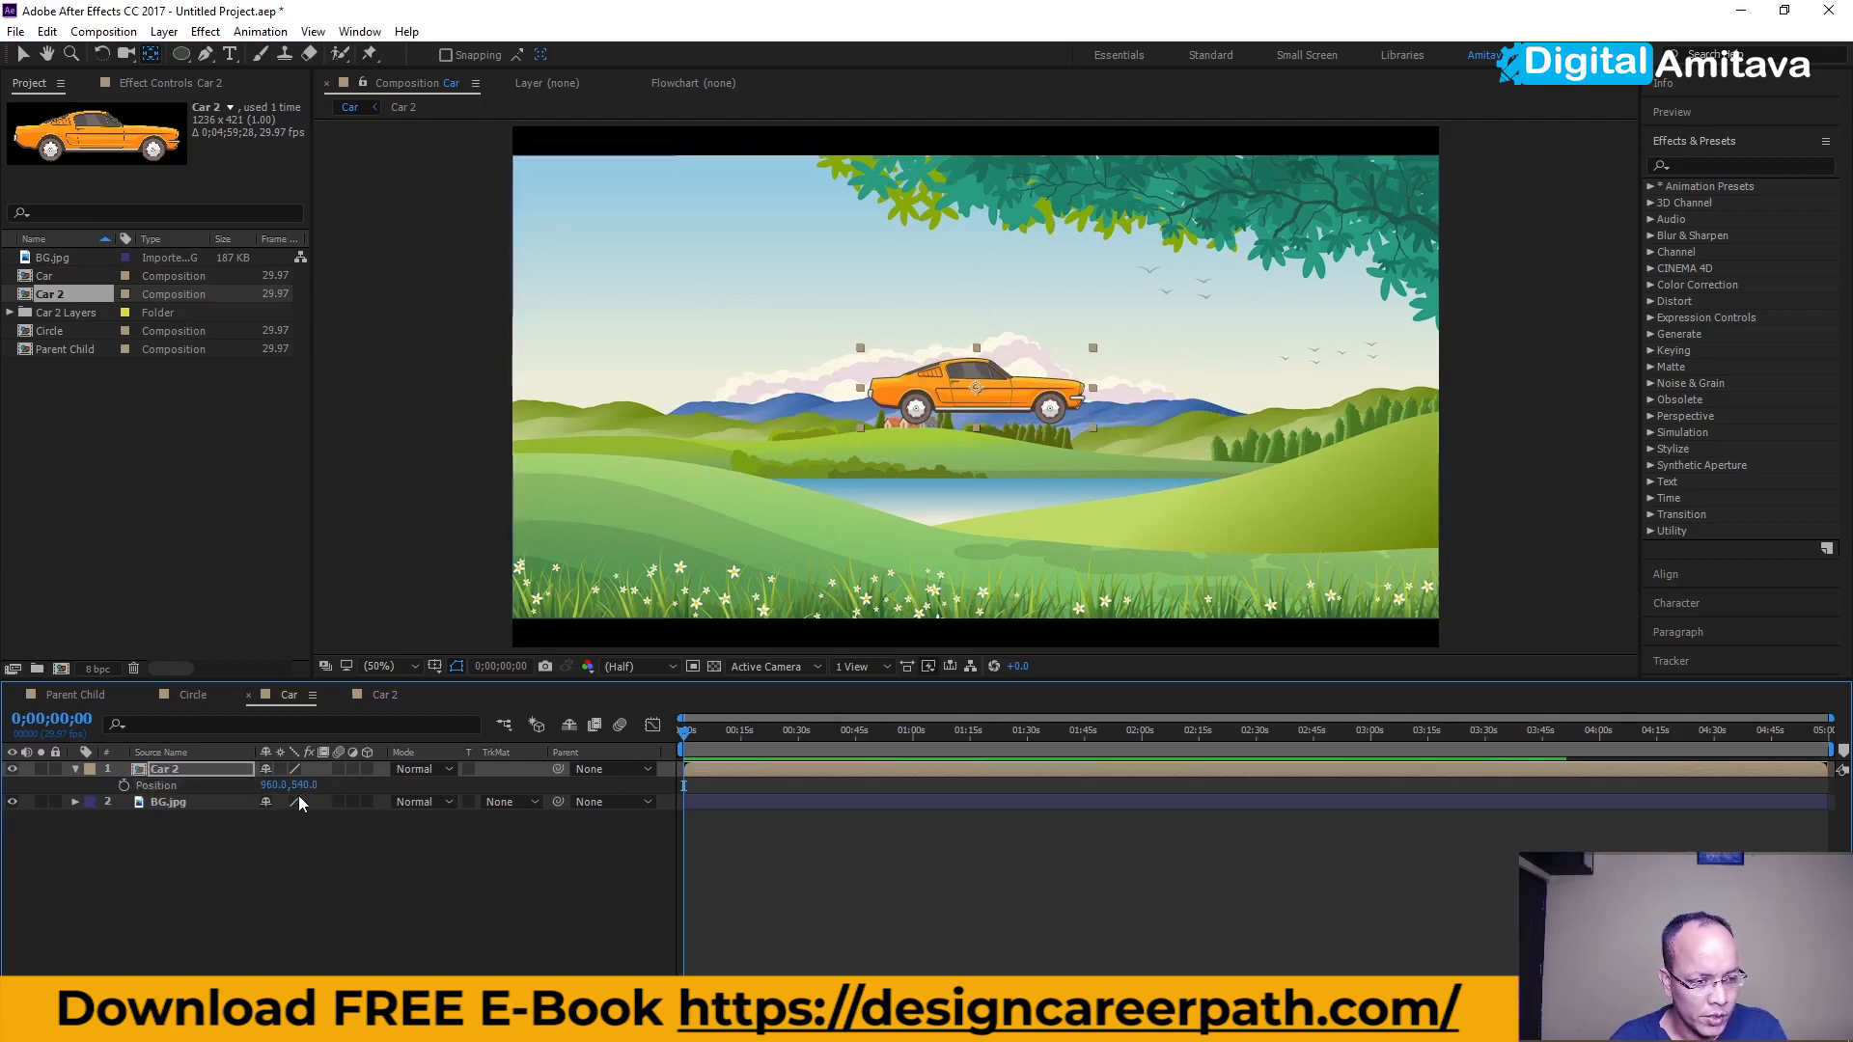
pyautogui.moveTo(302, 785); pyautogui.dragTo(683, 704)
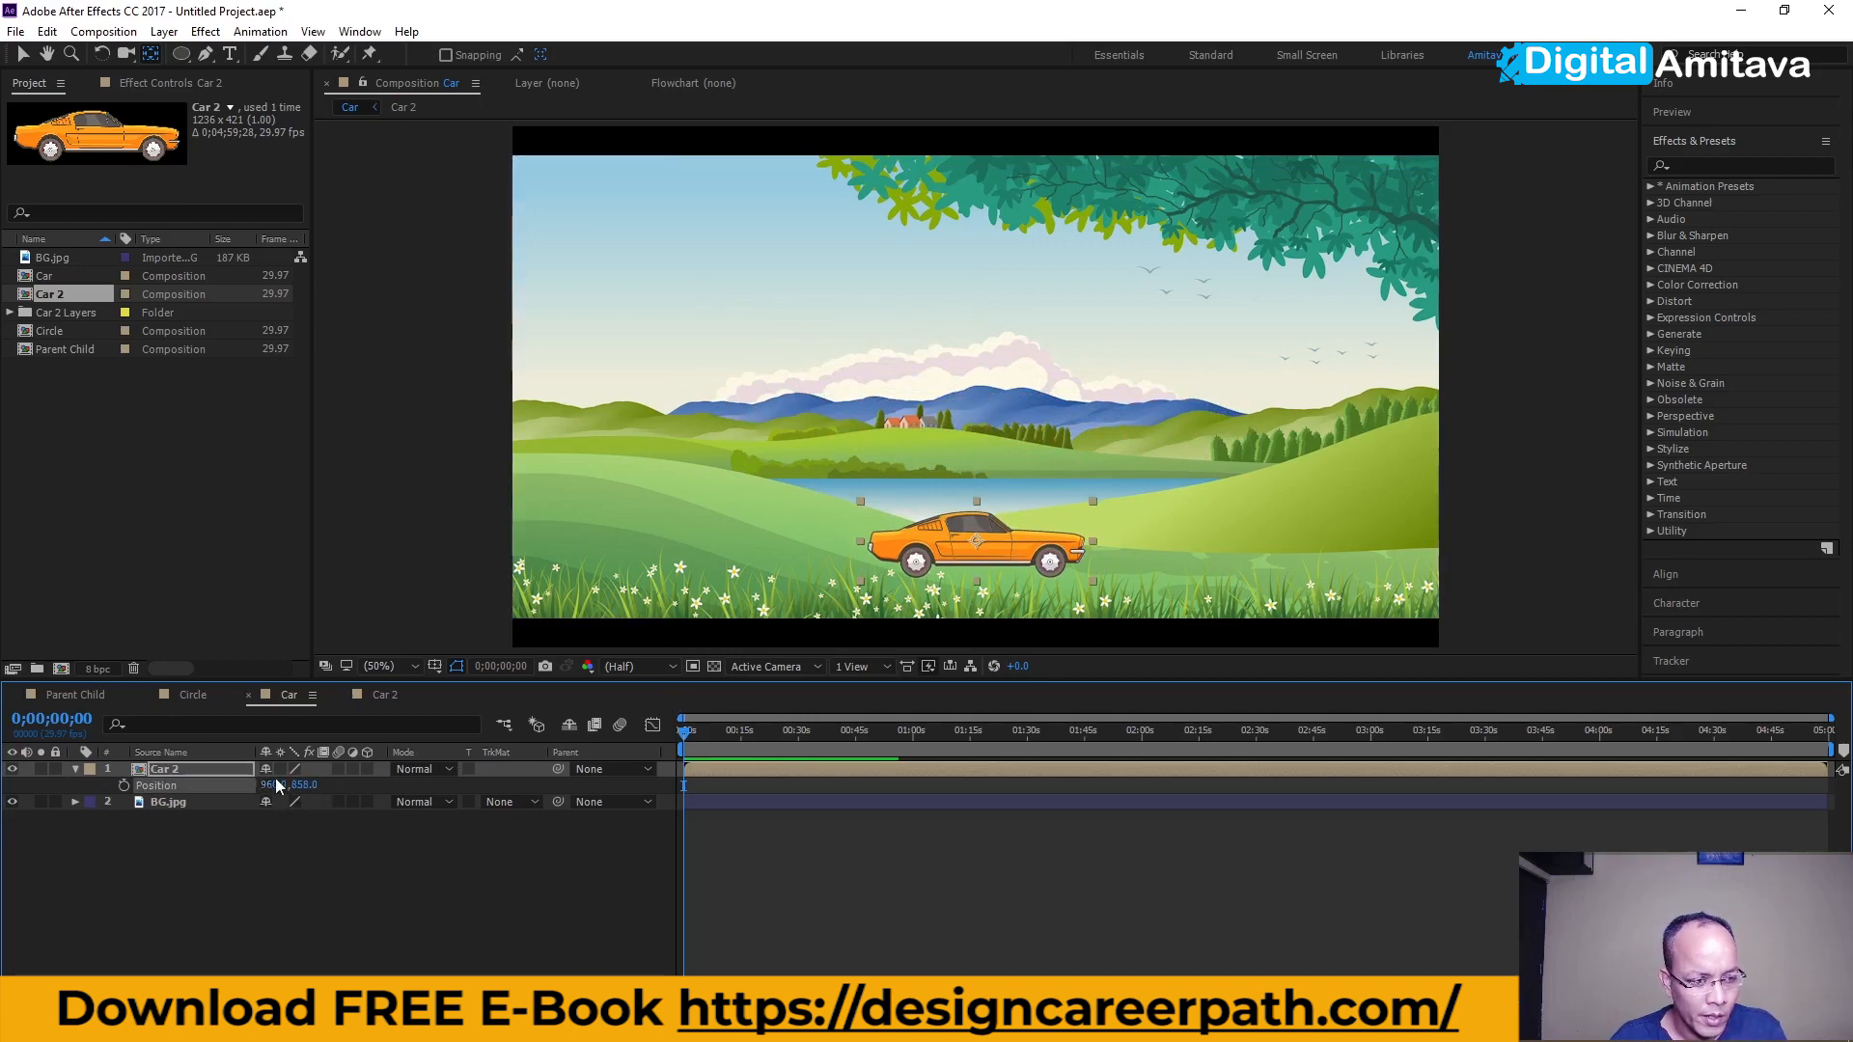
pyautogui.moveTo(274, 784); pyautogui.dragTo(5, 784)
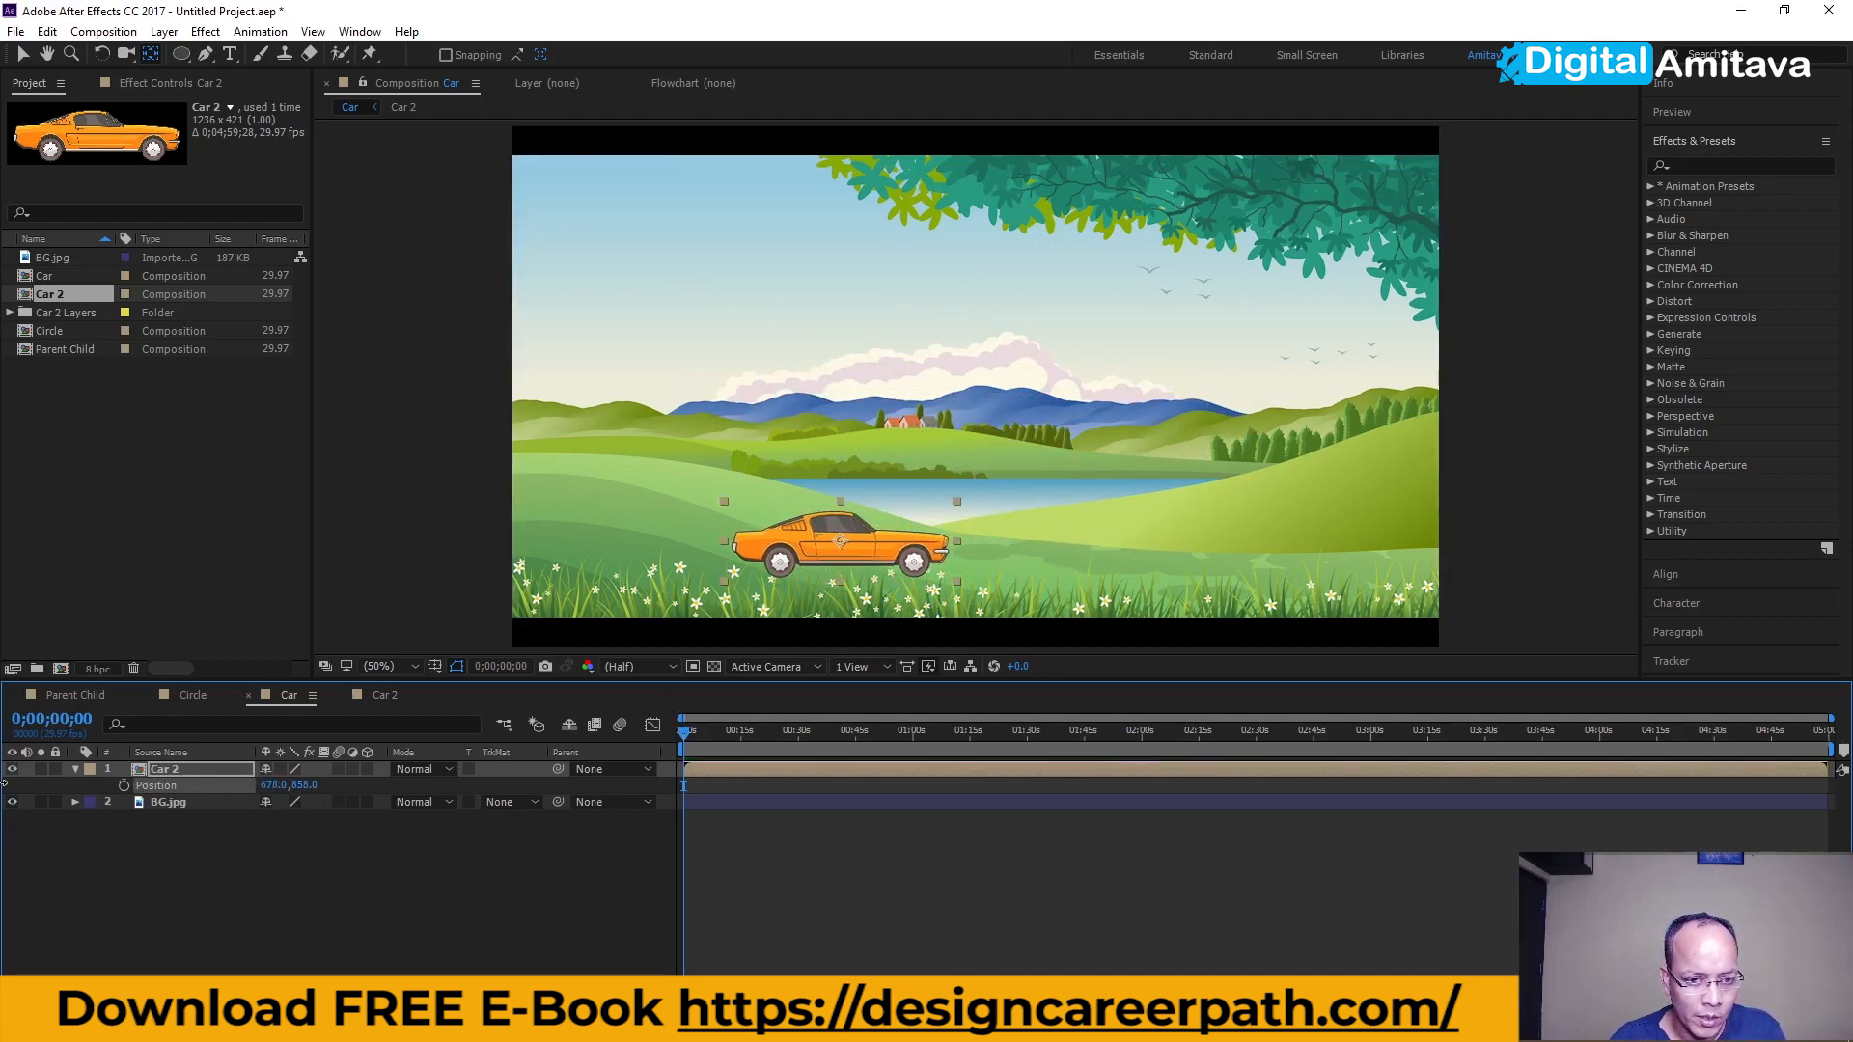
pyautogui.moveTo(274, 784); pyautogui.dragTo(5, 790)
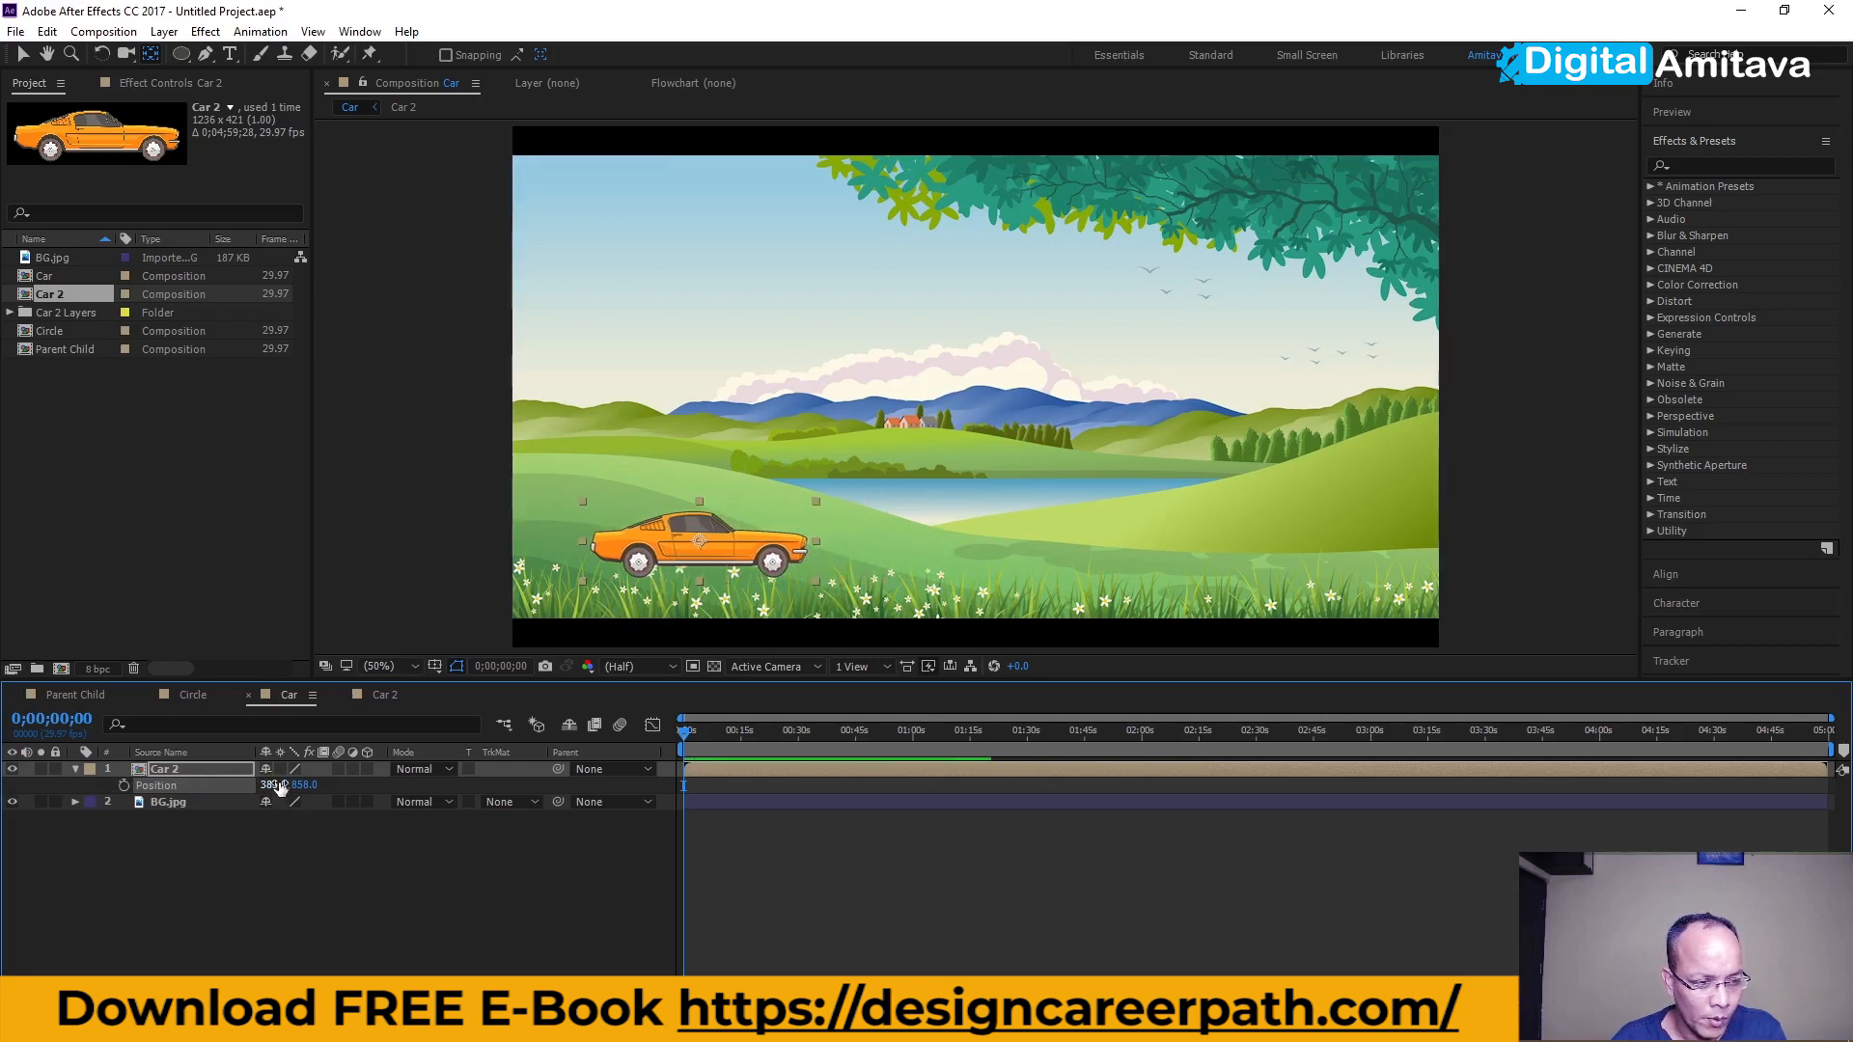
pyautogui.moveTo(272, 783); pyautogui.dragTo(5, 798)
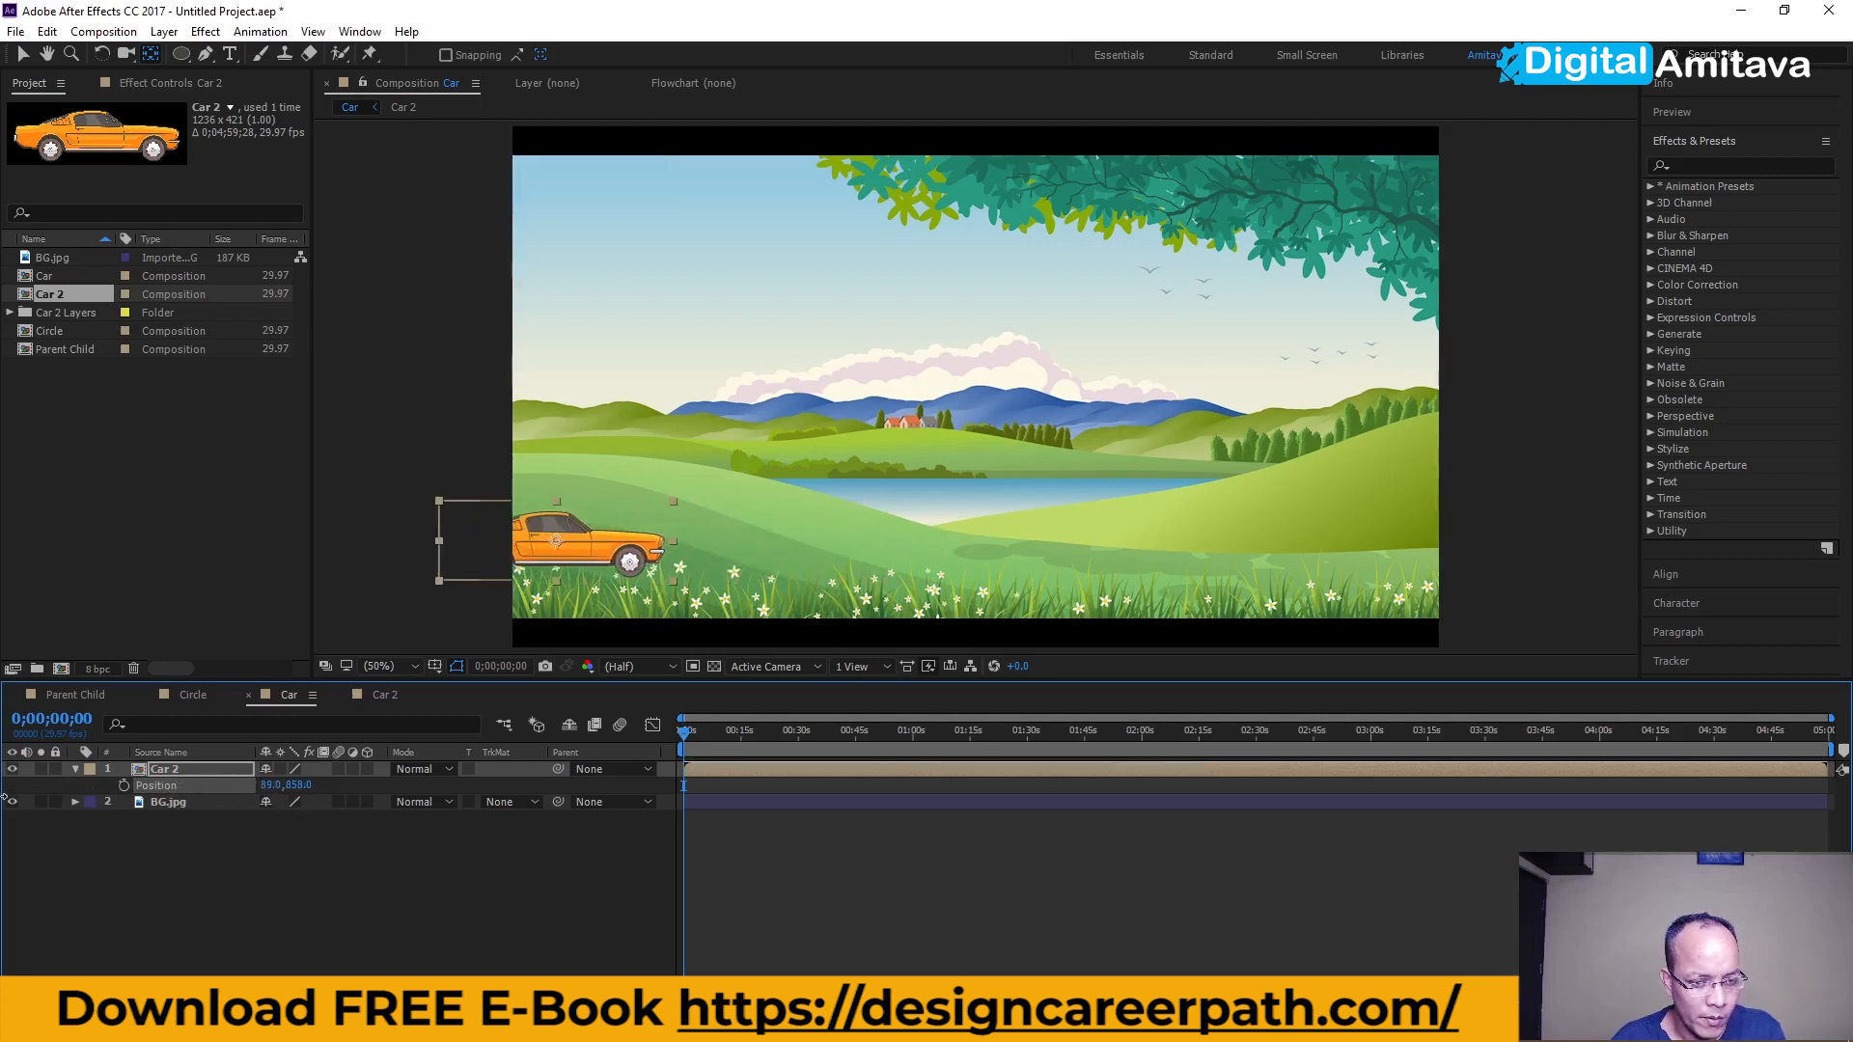
pyautogui.moveTo(272, 785); pyautogui.dragTo(5, 791)
pyautogui.moveTo(273, 784); pyautogui.dragTo(235, 788)
pyautogui.press('space')
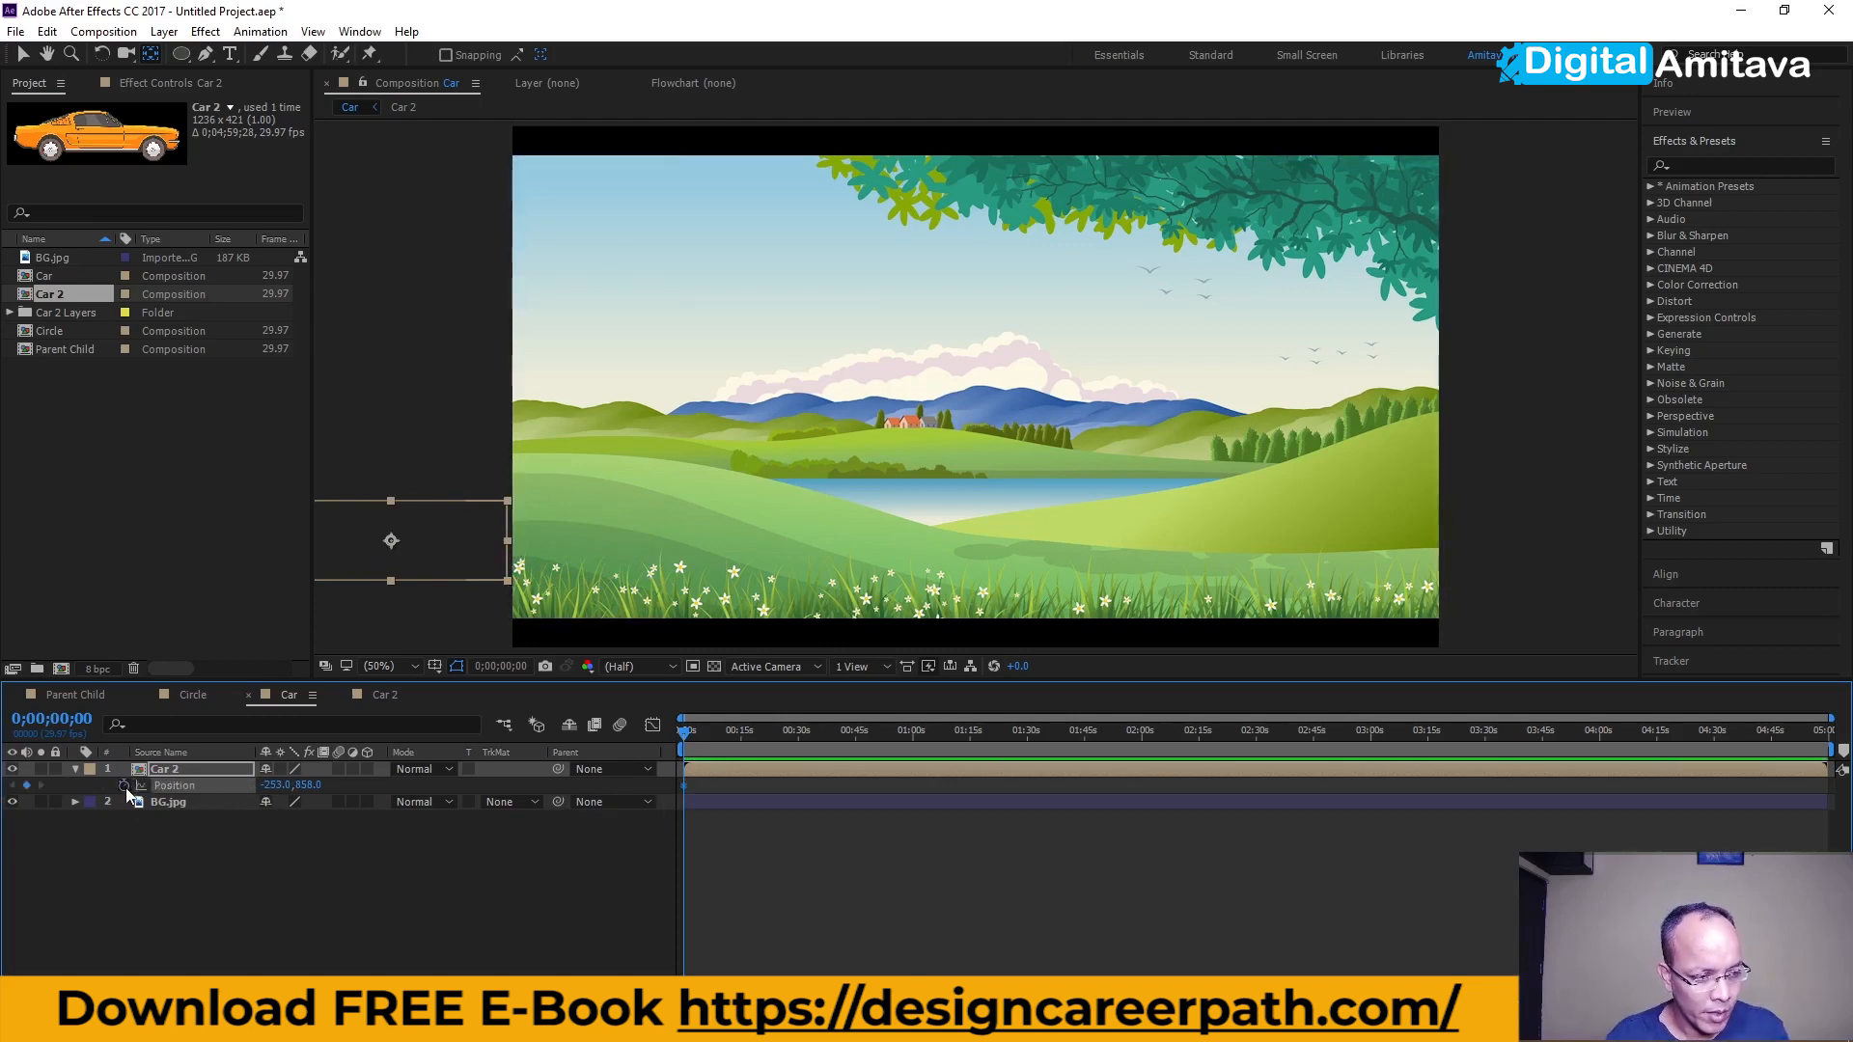
# - Go to 0;01;02;29 and end the work area at that time
pyautogui.moveTo(685, 730); pyautogui.dragTo(923, 739)
pyautogui.press('n')
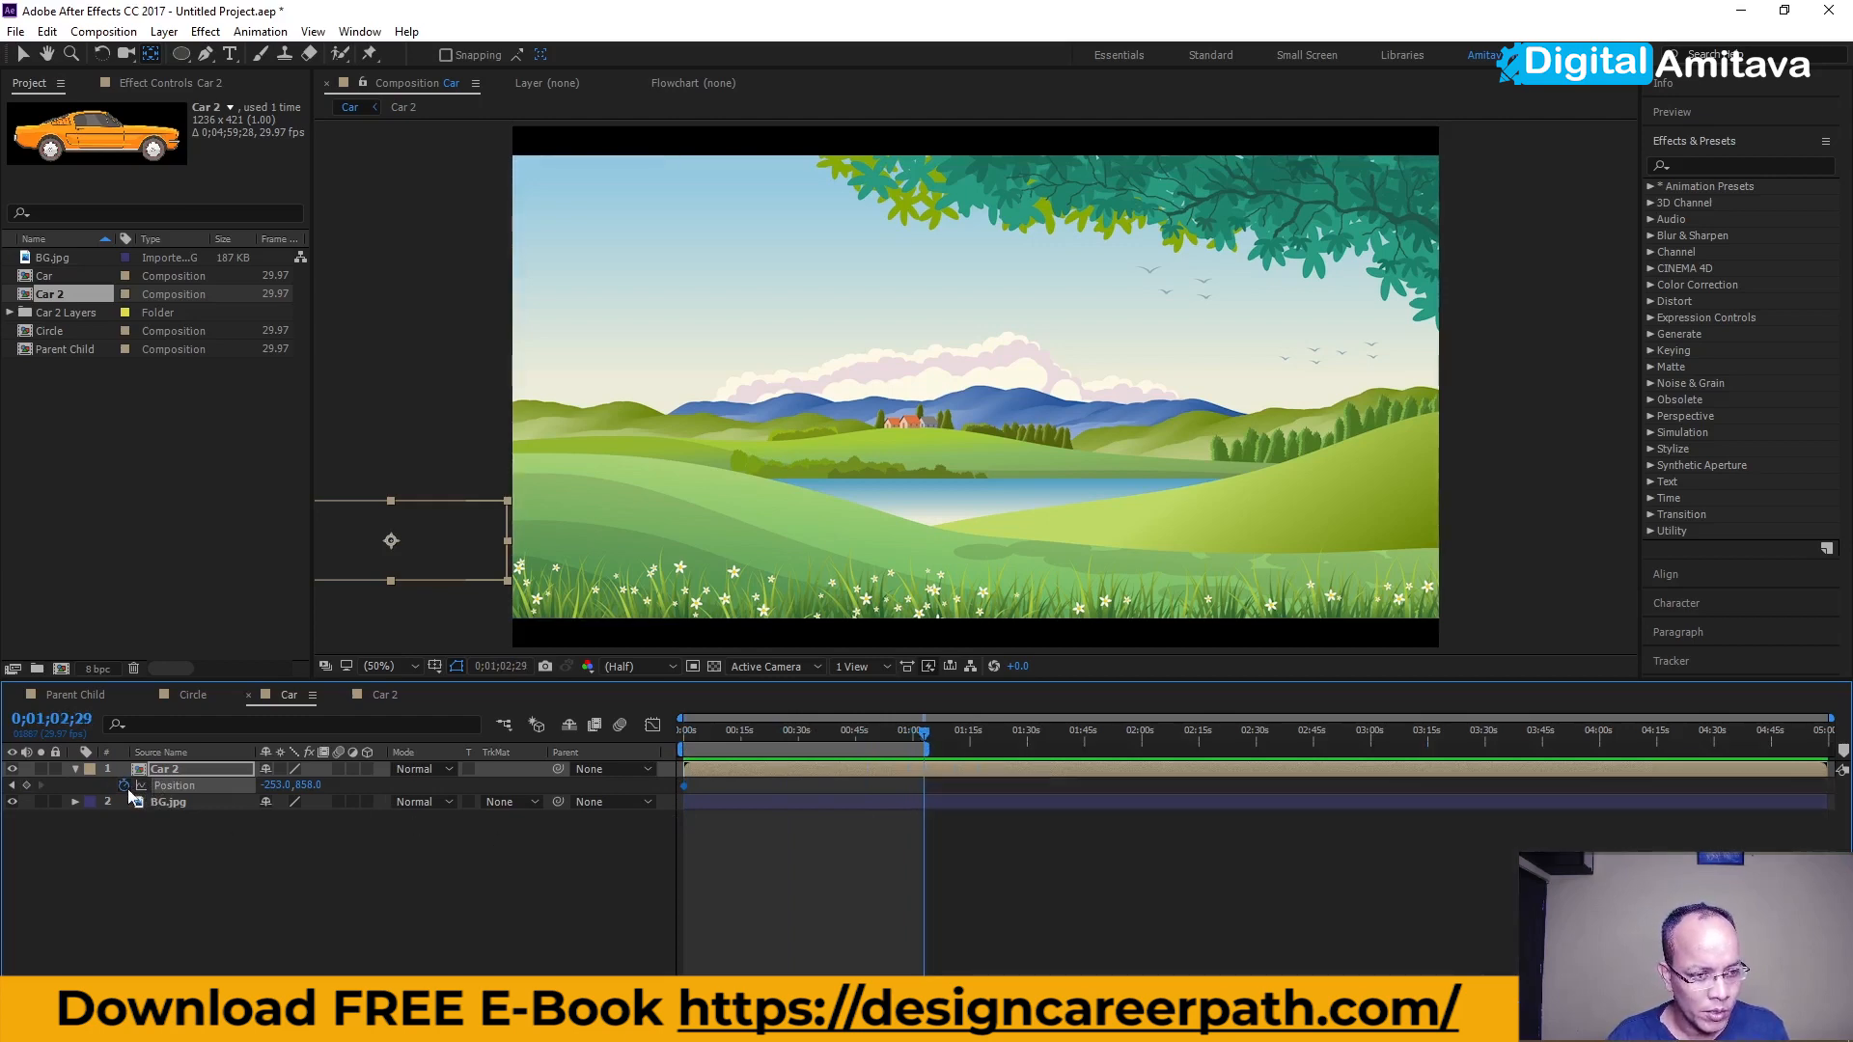
pyautogui.click(422, 555)
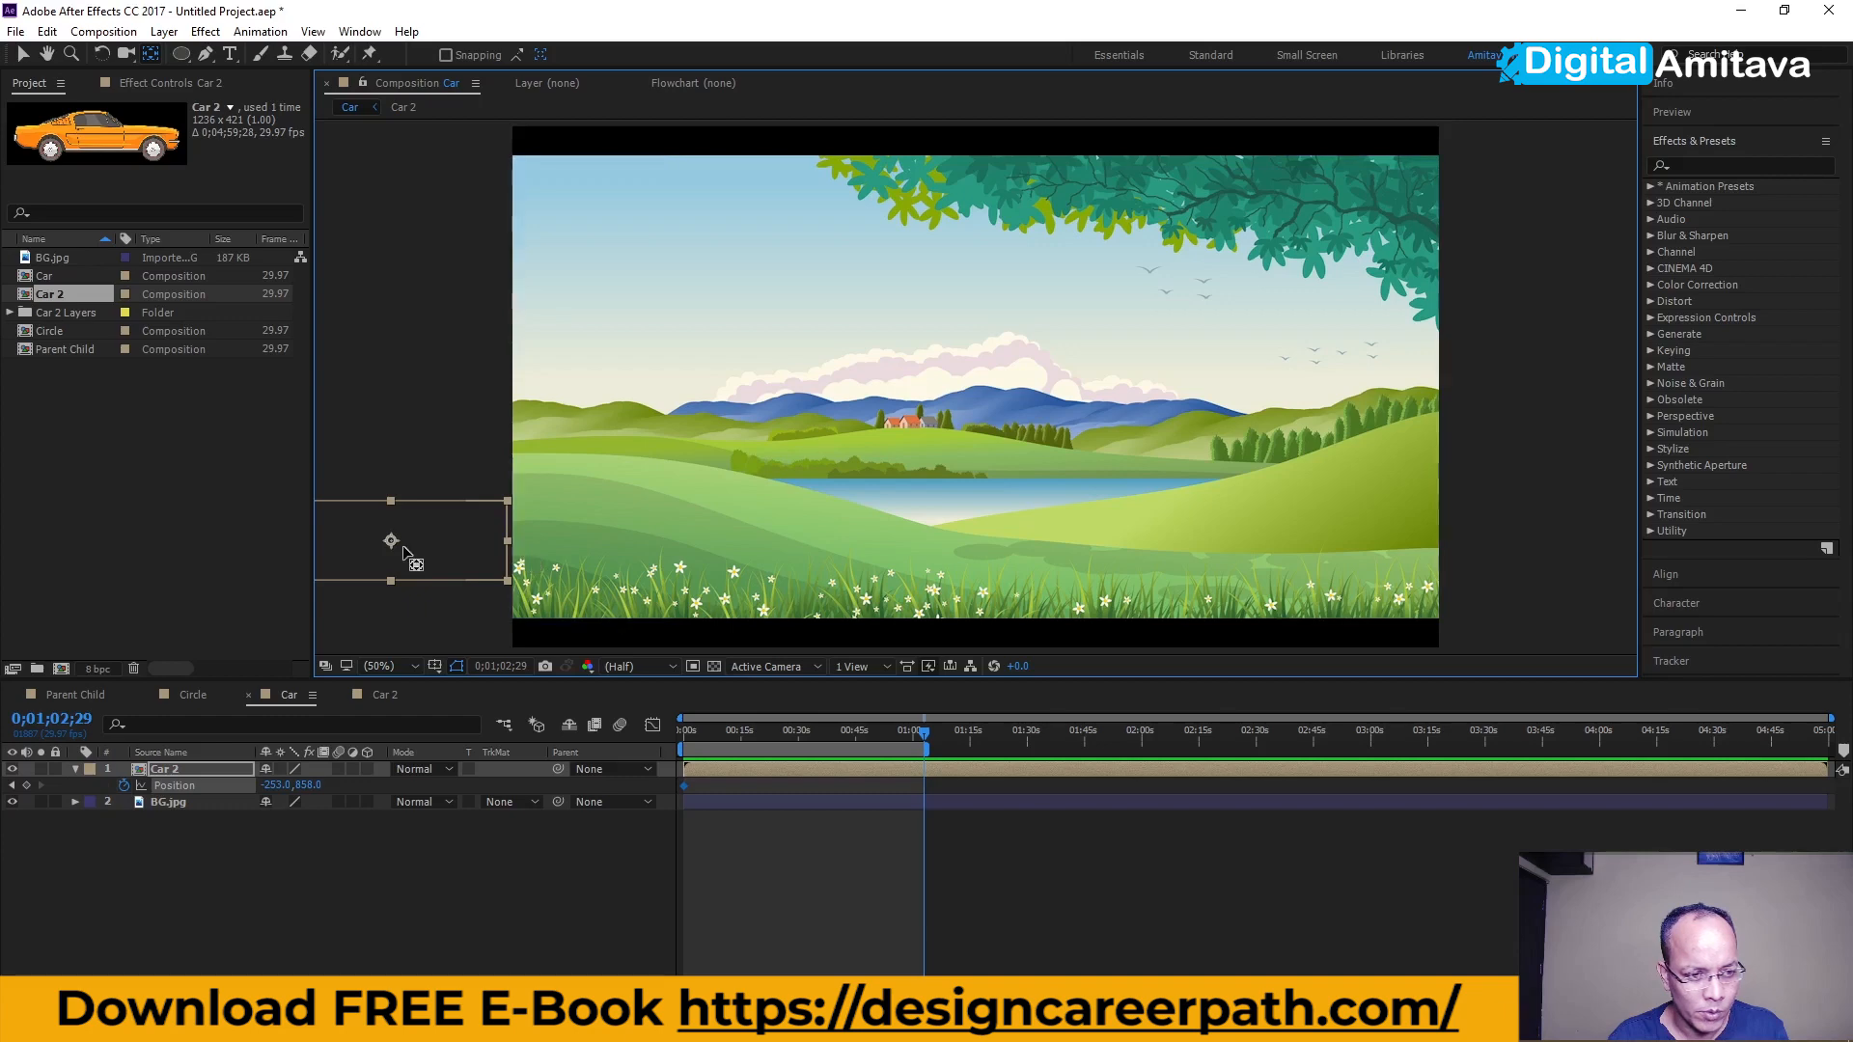
pyautogui.moveTo(391, 540); pyautogui.dragTo(526, 550)
pyautogui.hotkey('ctrl', 'z')
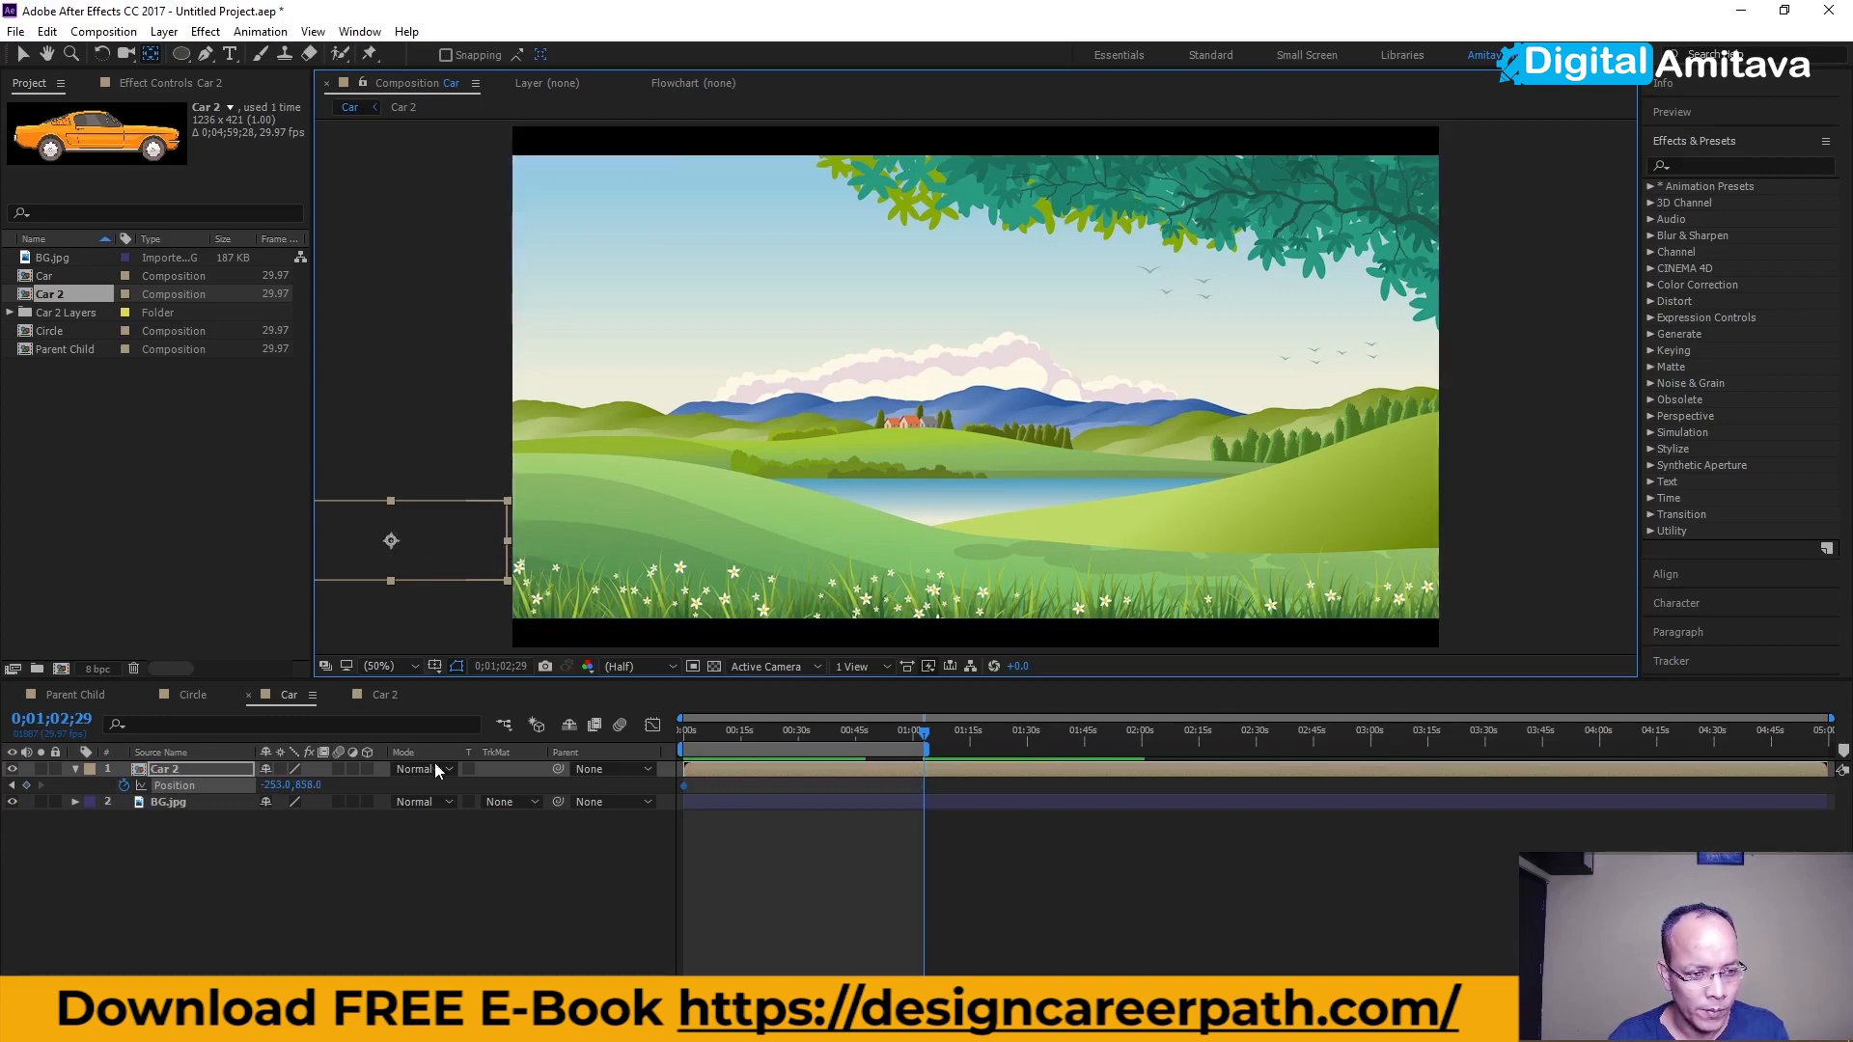
# - Keyframe the car's X position at 2198, past the scene's right edge, and preview the motion from the start
pyautogui.moveTo(269, 785); pyautogui.dragTo(1426, 790)
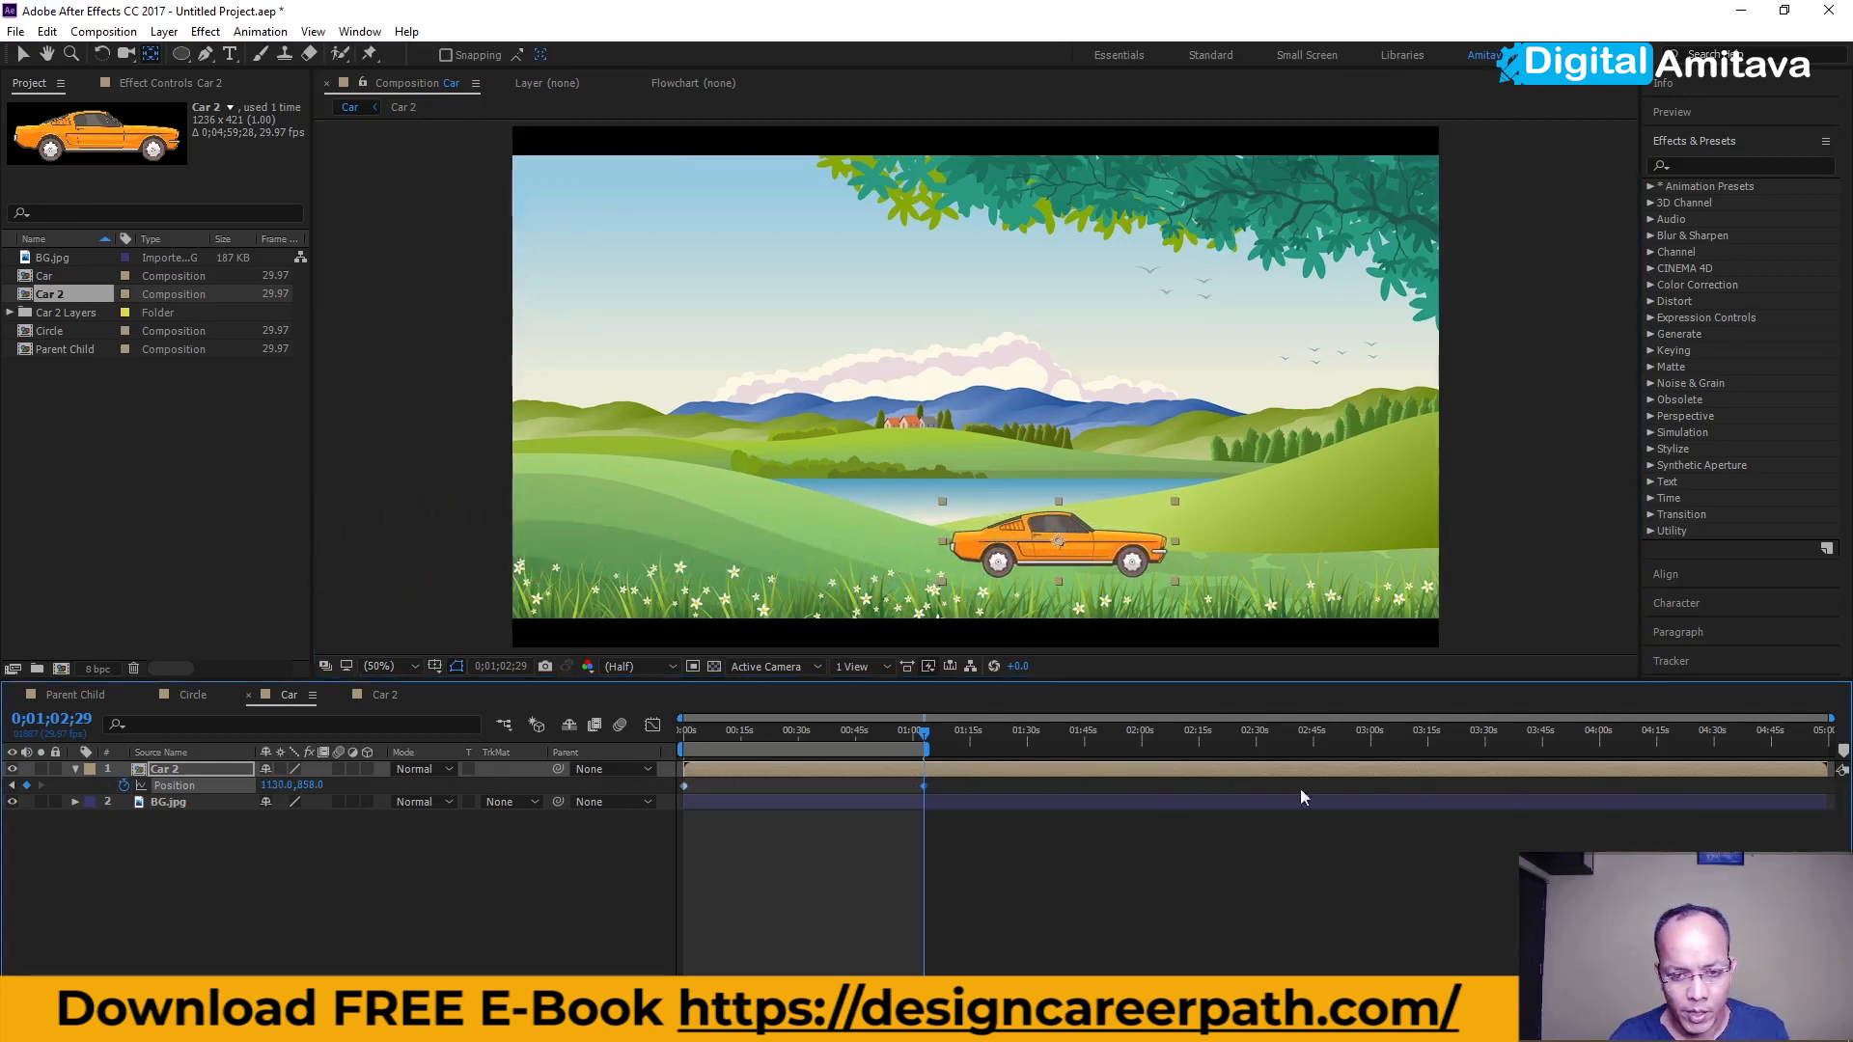
pyautogui.moveTo(271, 785); pyautogui.dragTo(1352, 789)
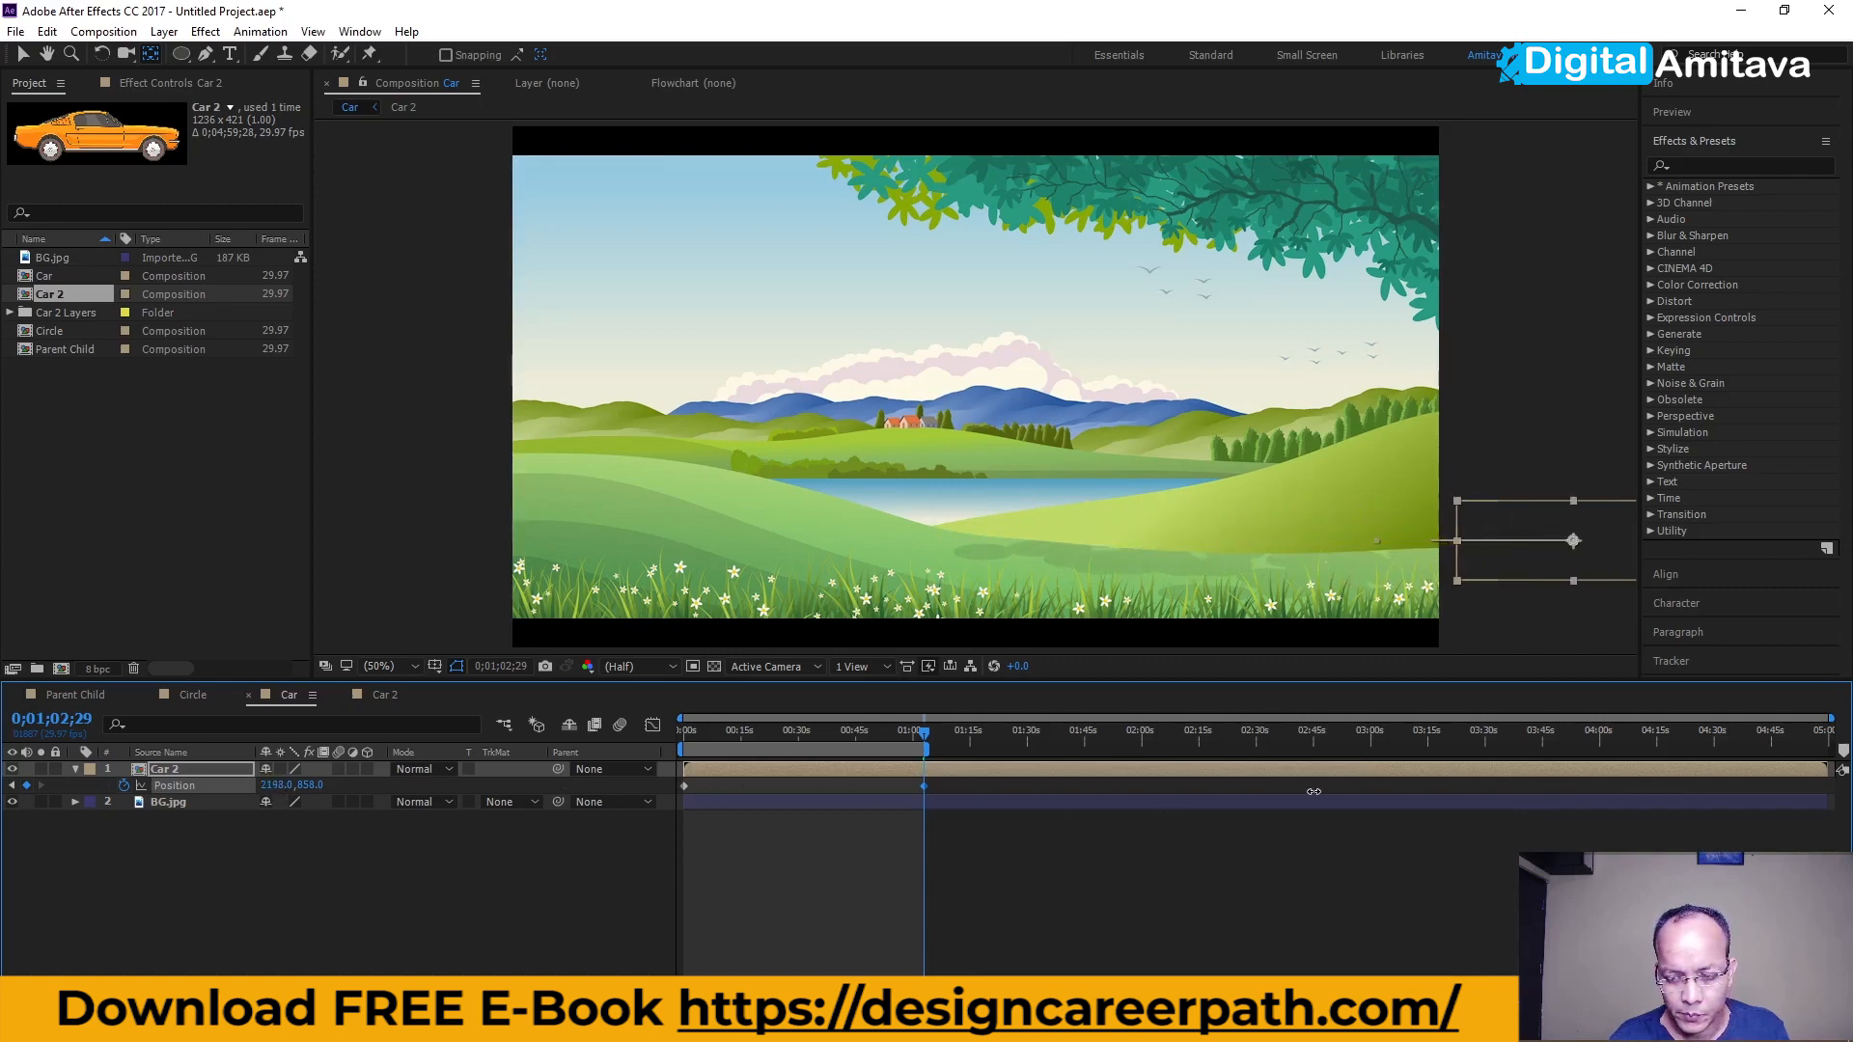
pyautogui.moveTo(925, 735); pyautogui.dragTo(624, 738)
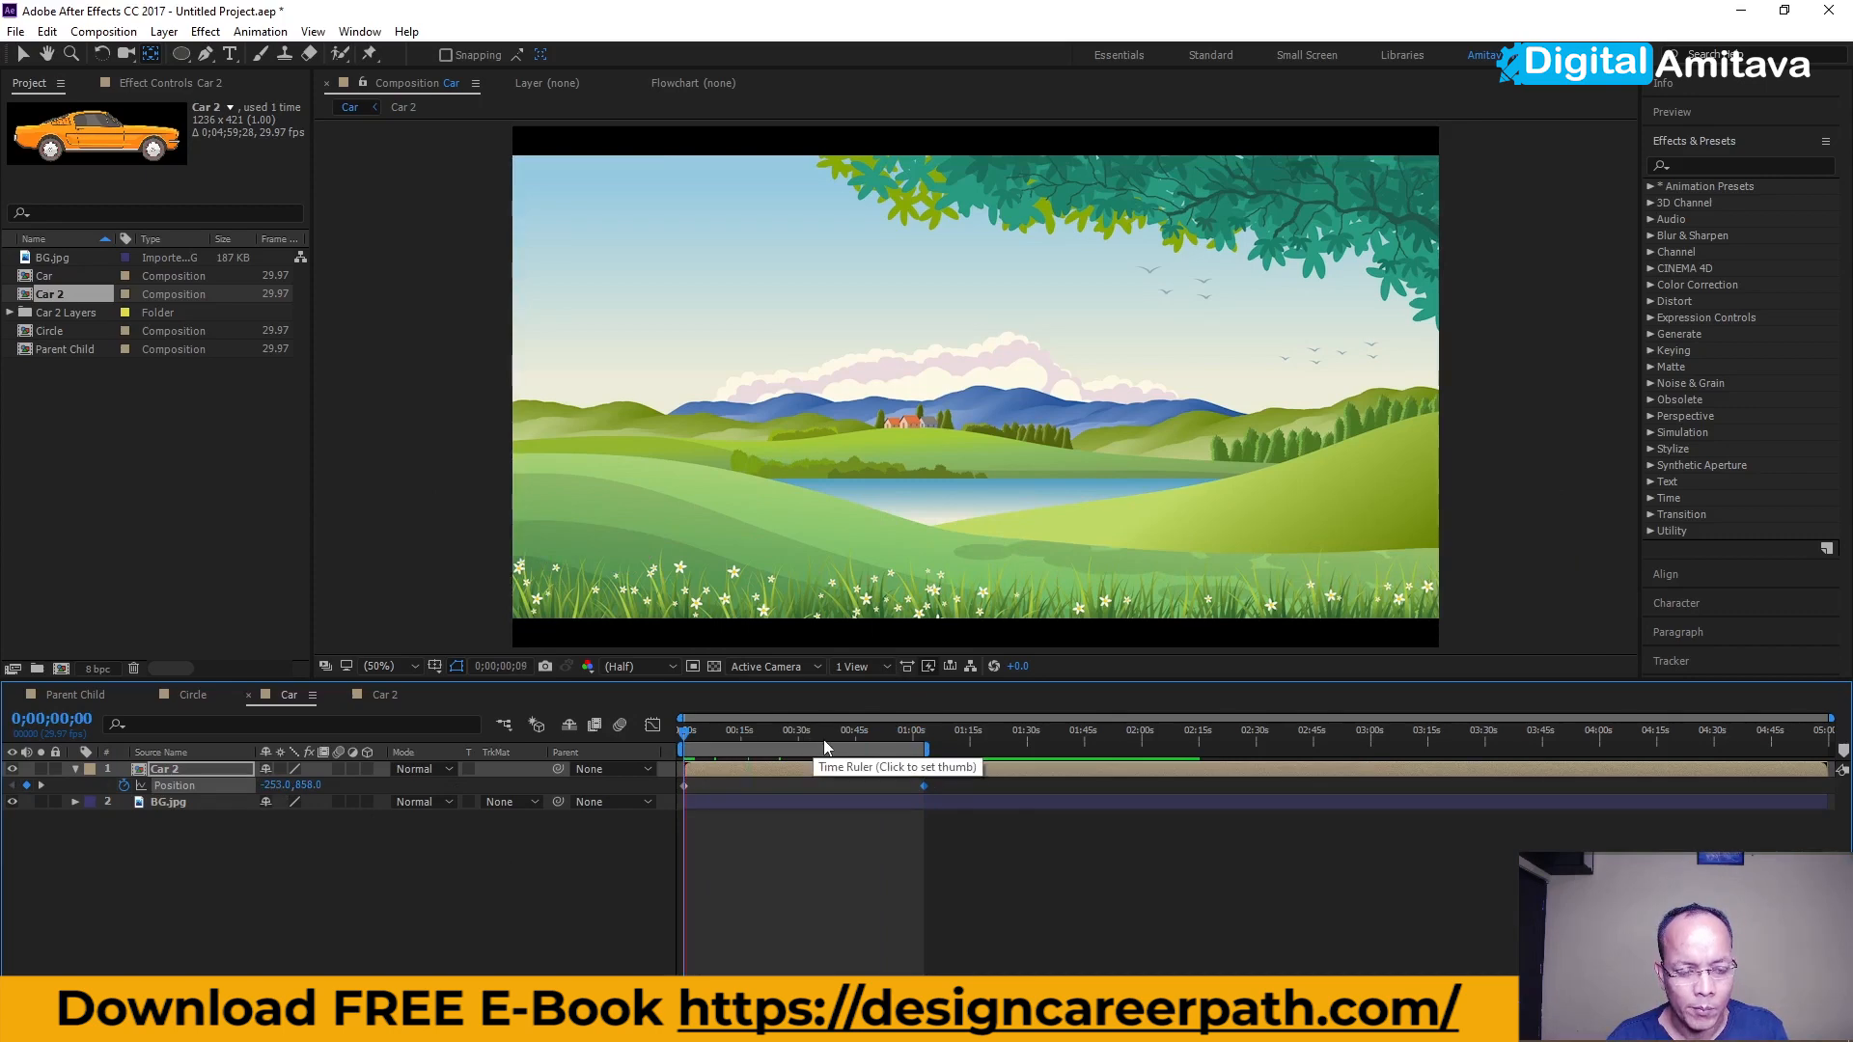
pyautogui.press('space')
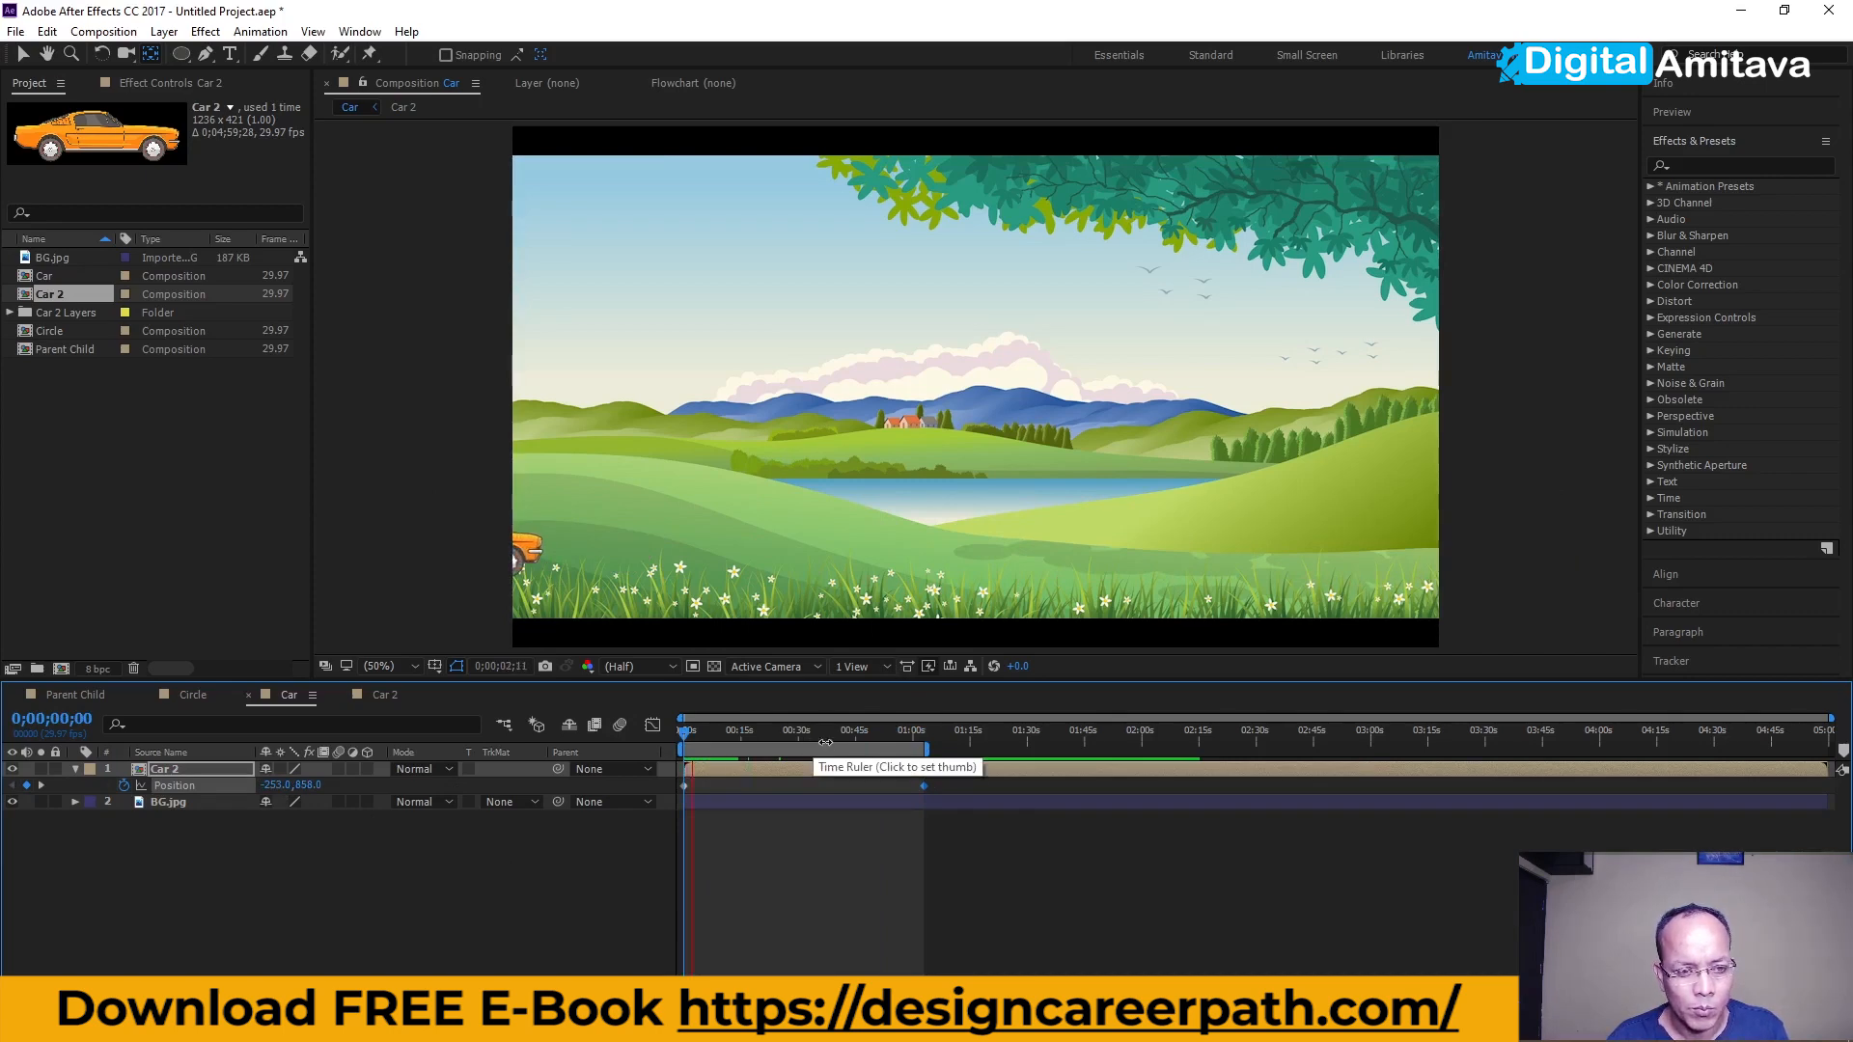
# - Move the car's second Position keyframe earlier to about 26 seconds and preview the motion
pyautogui.click(924, 786)
pyautogui.moveTo(924, 786); pyautogui.dragTo(783, 791)
pyautogui.press('space')
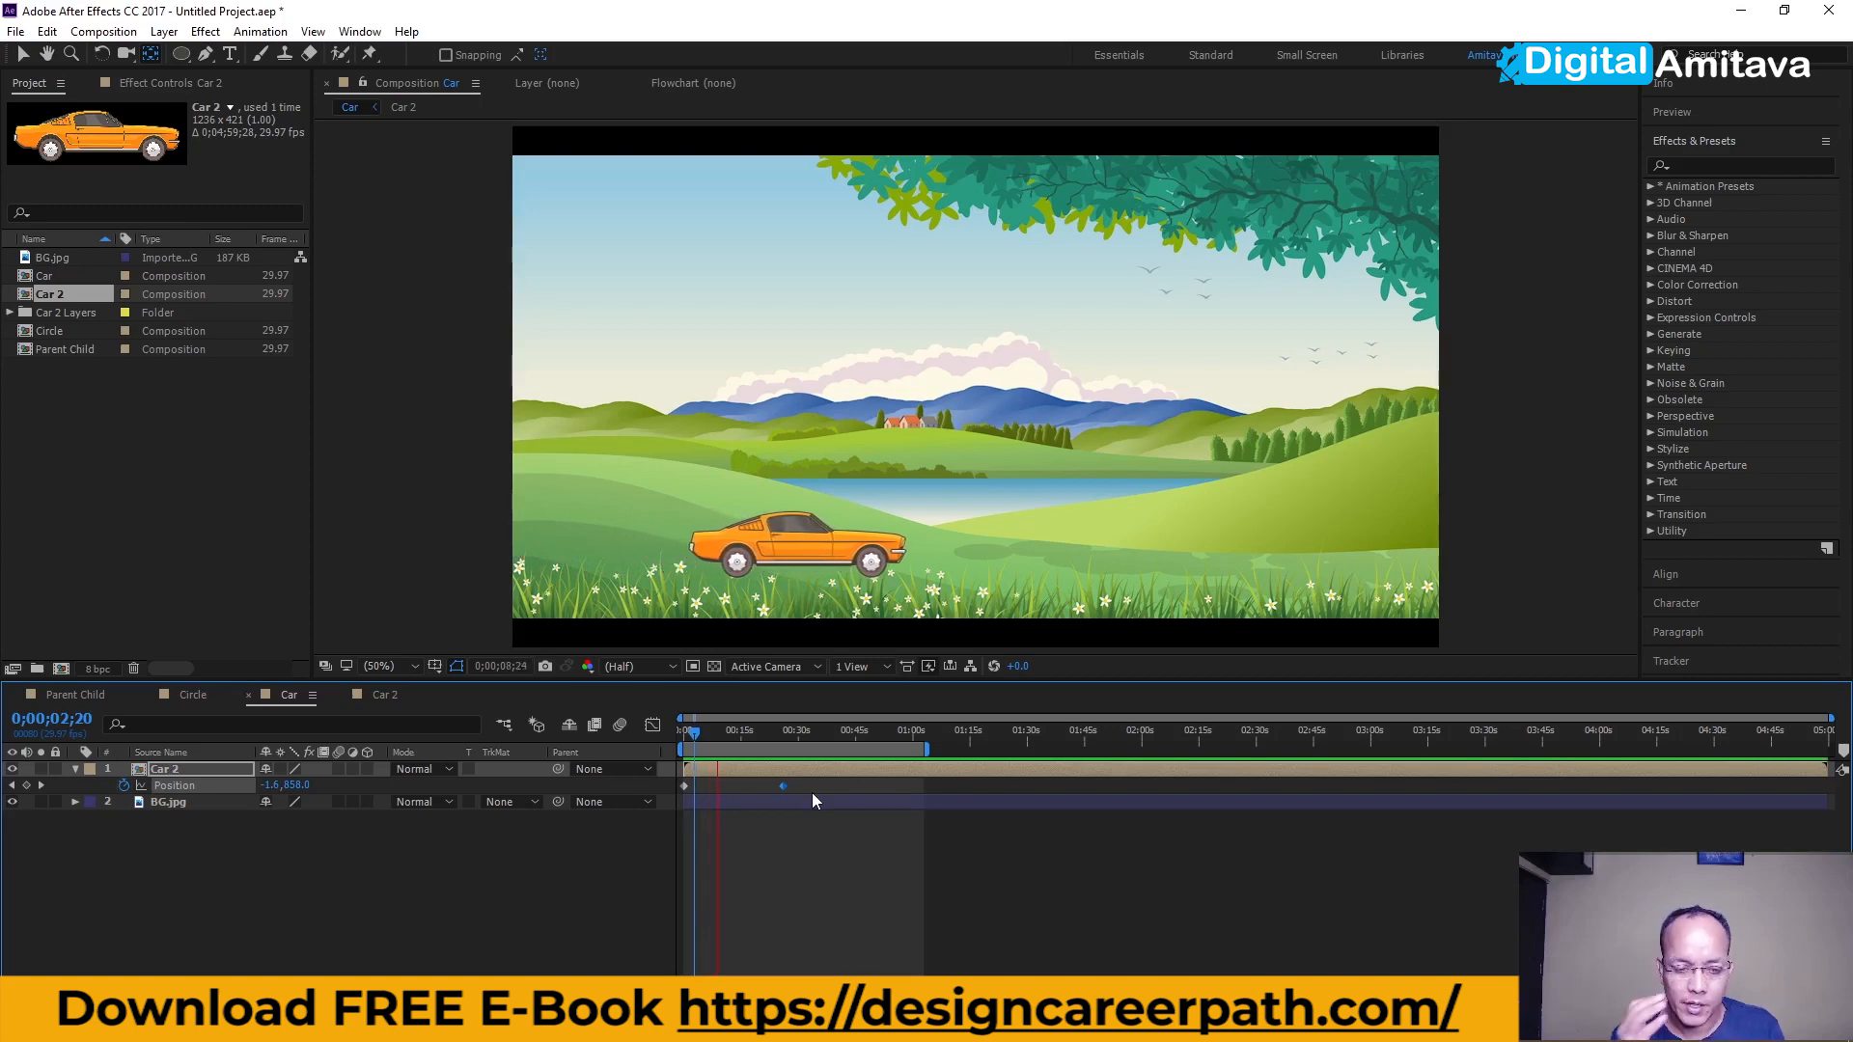
pyautogui.click(809, 564)
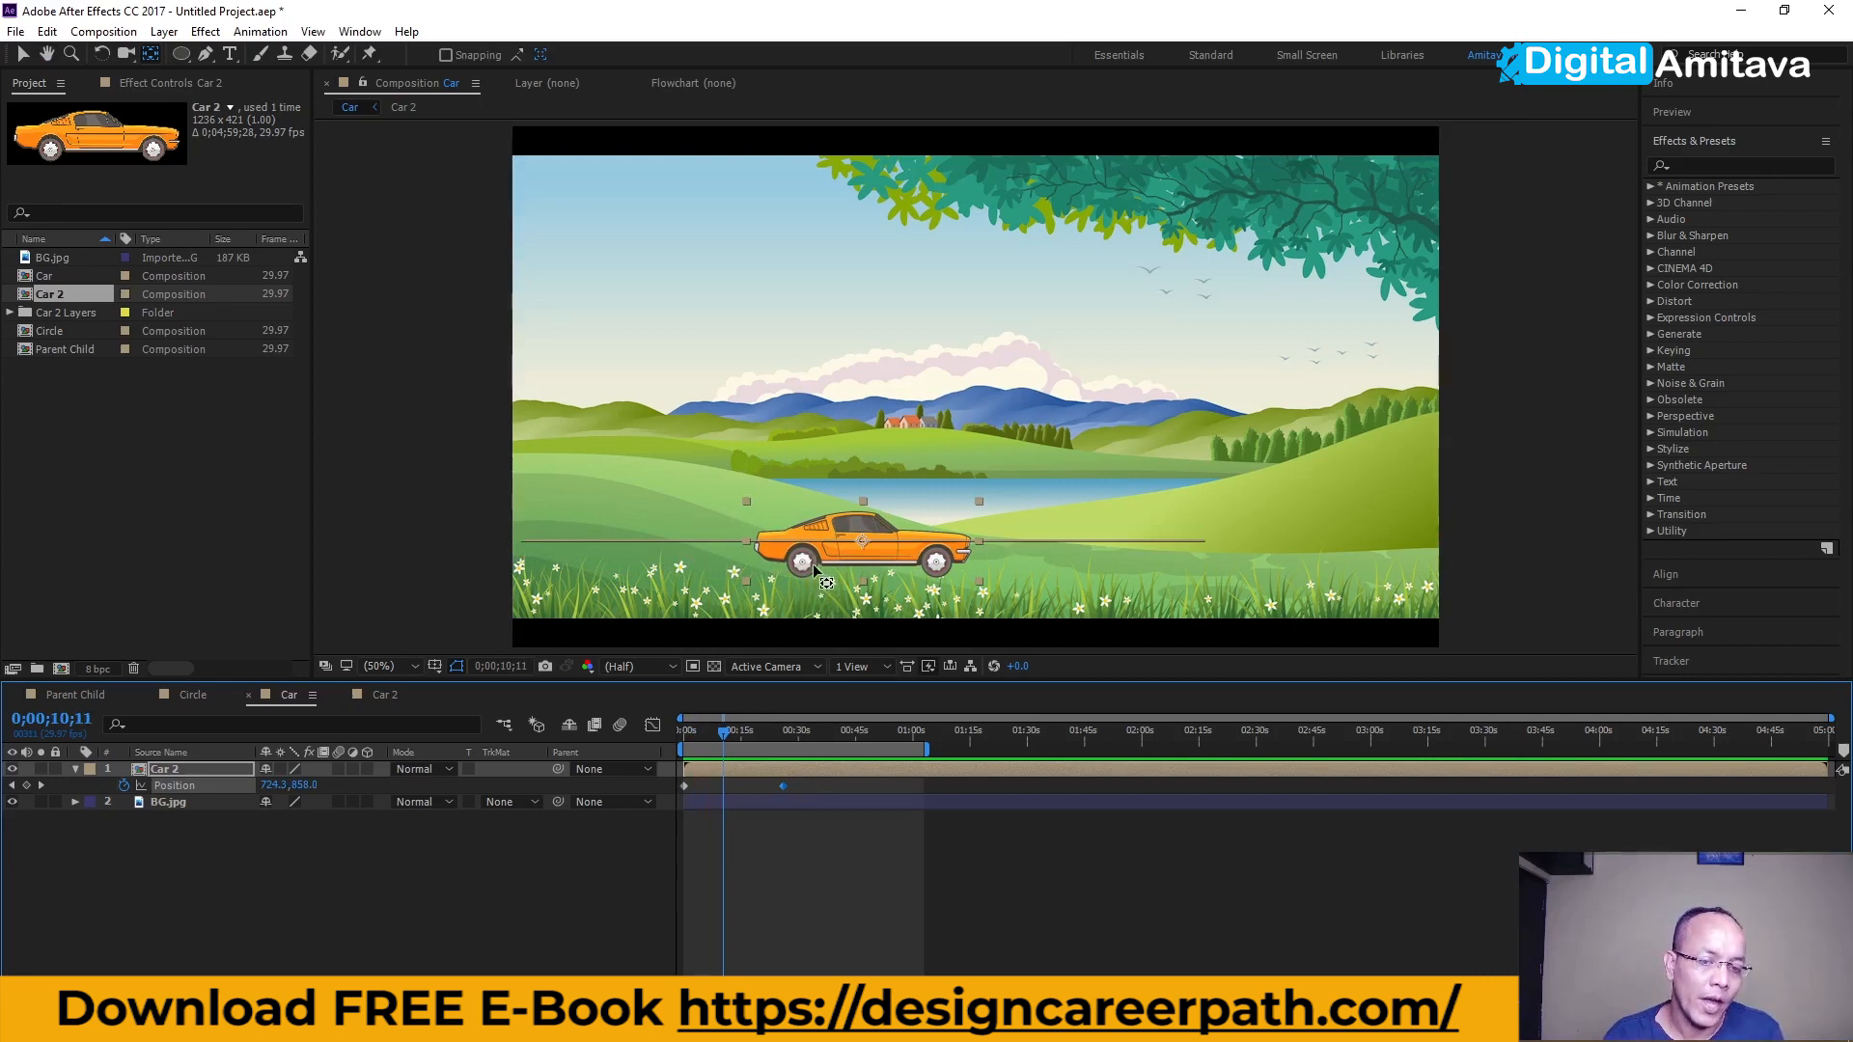
# - End the work area at 0;00;26;08, on the second Position keyframe, and preview the animation from the start
pyautogui.moveTo(725, 733); pyautogui.dragTo(784, 740)
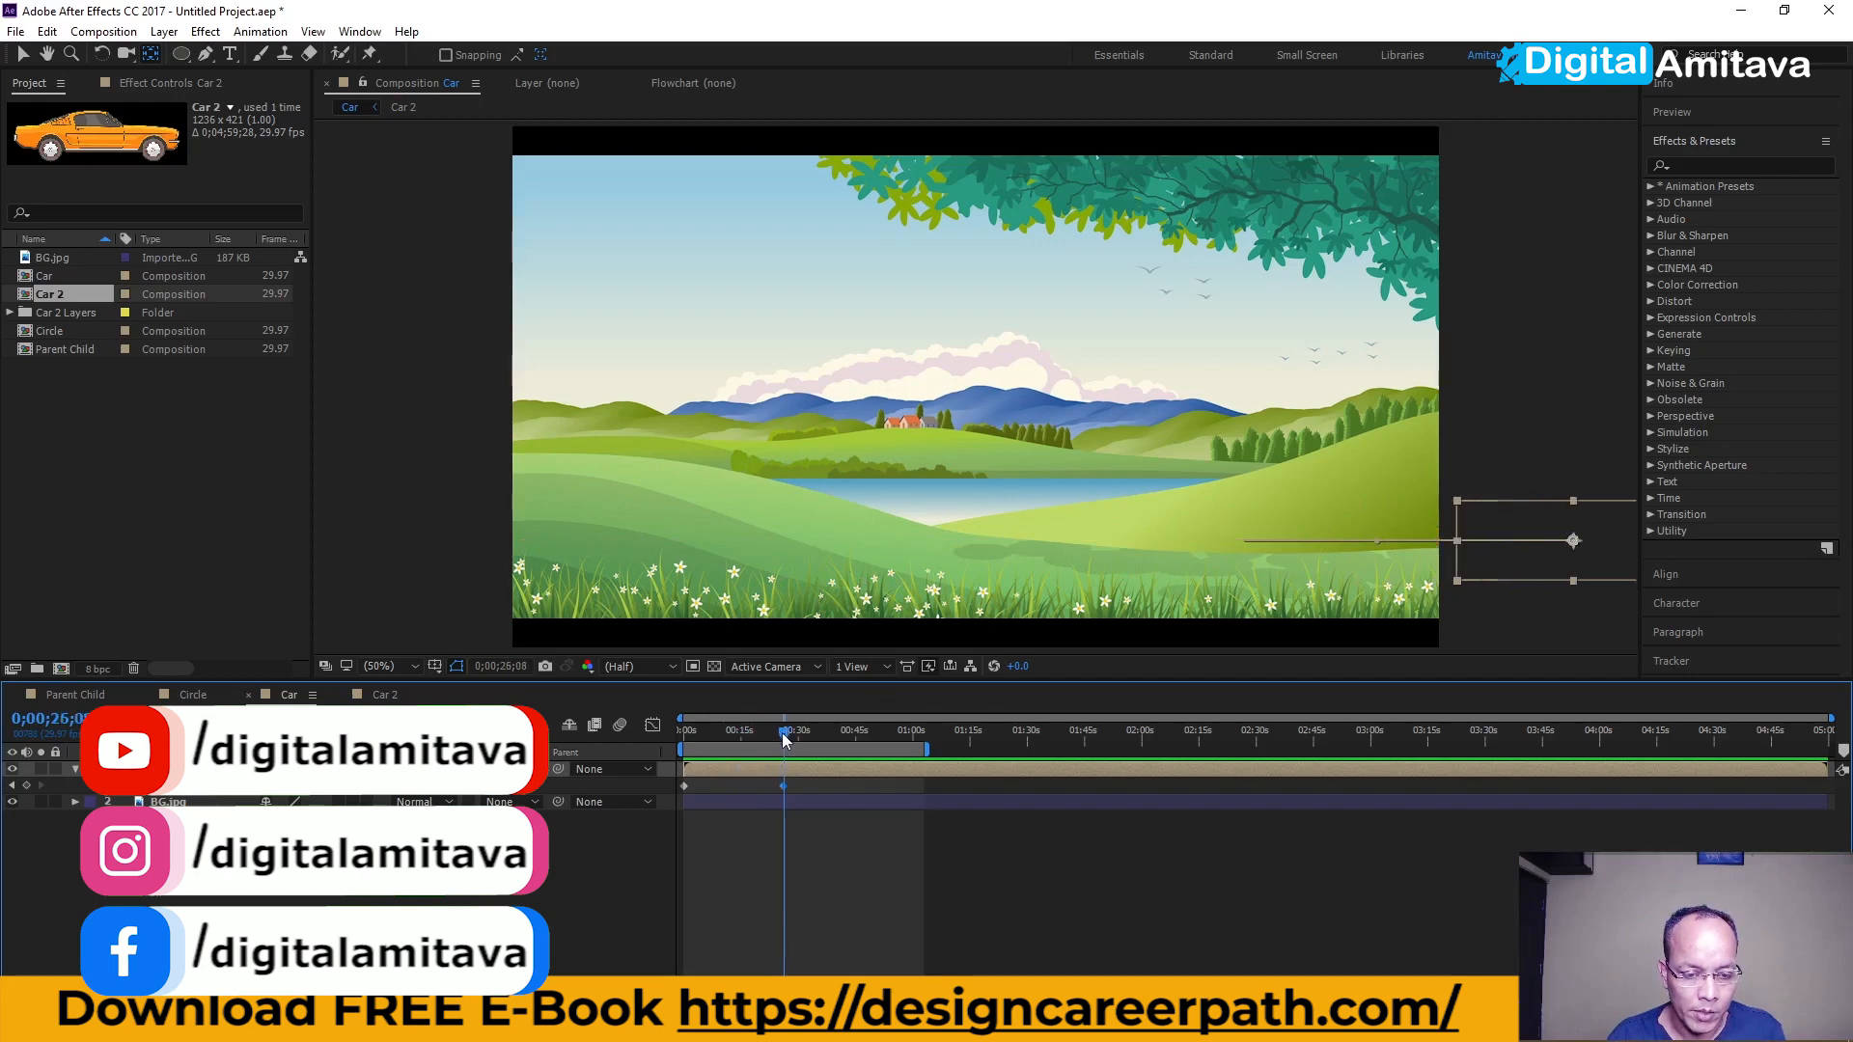
pyautogui.press('n')
pyautogui.press('Home')
pyautogui.press('space')
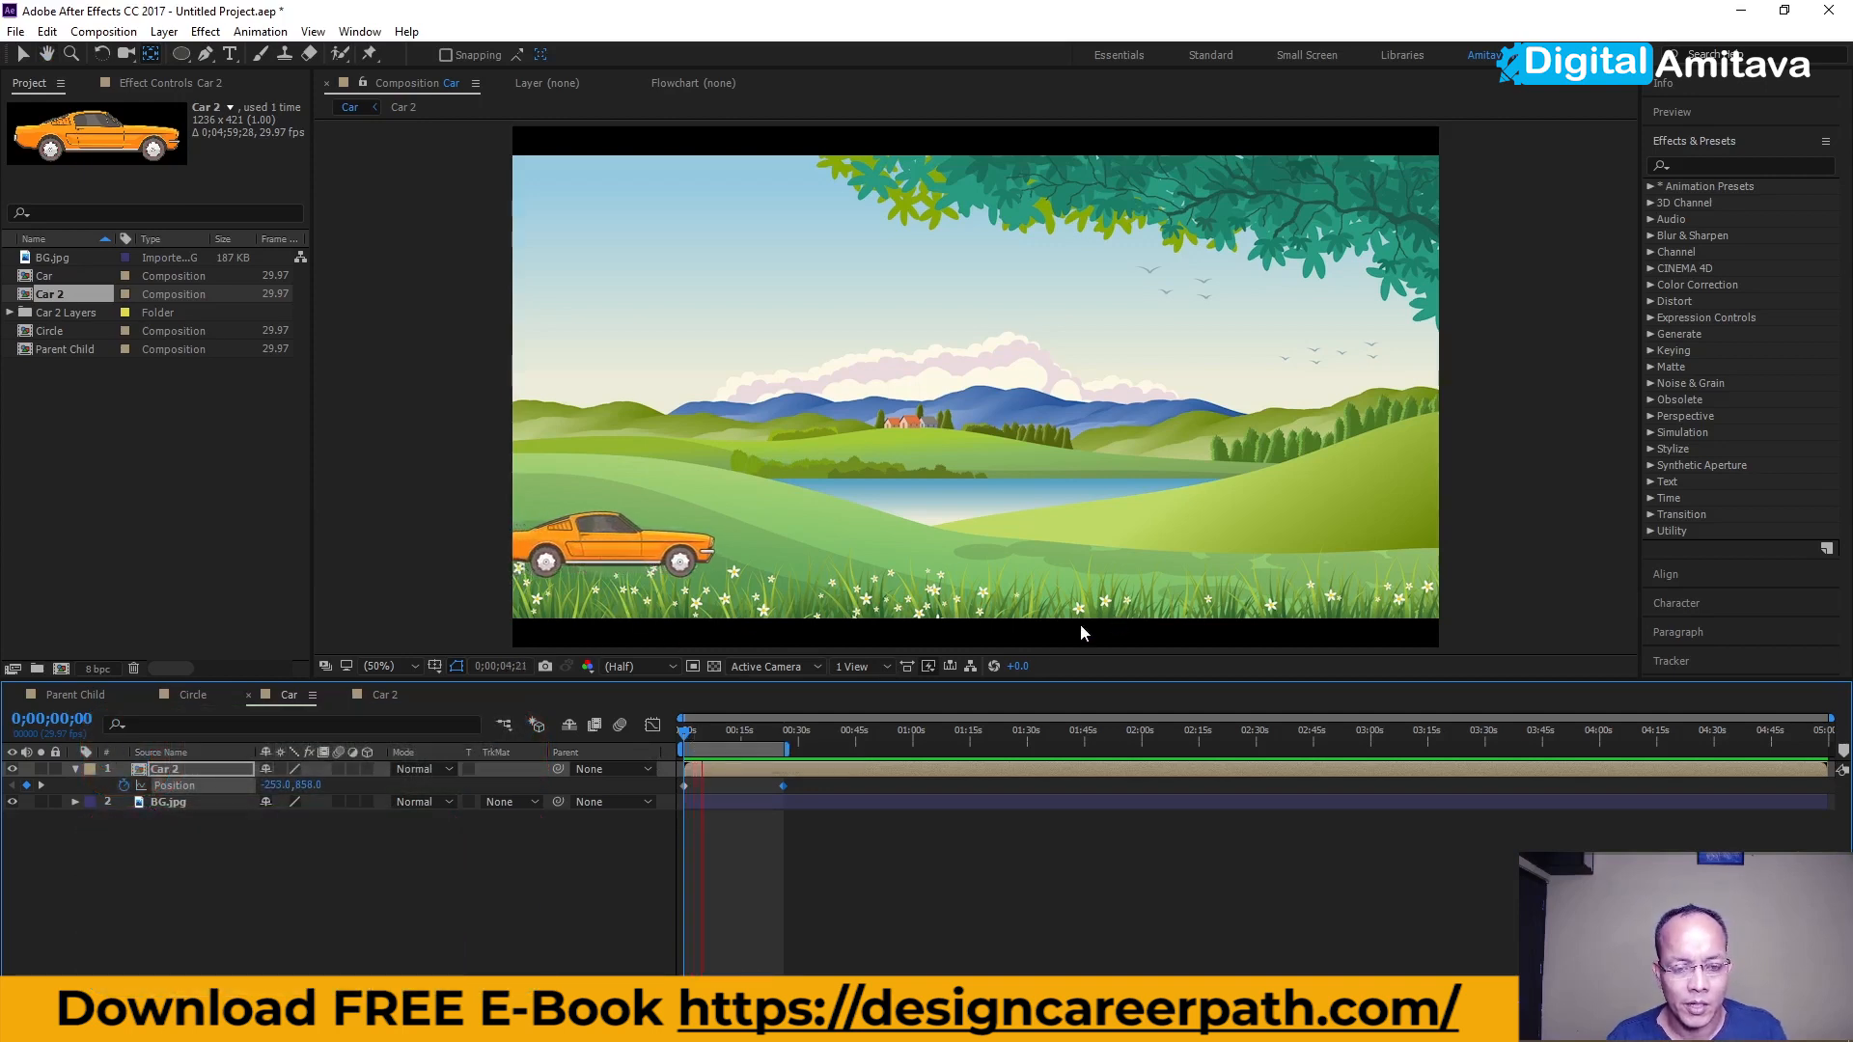
pyautogui.press('space')
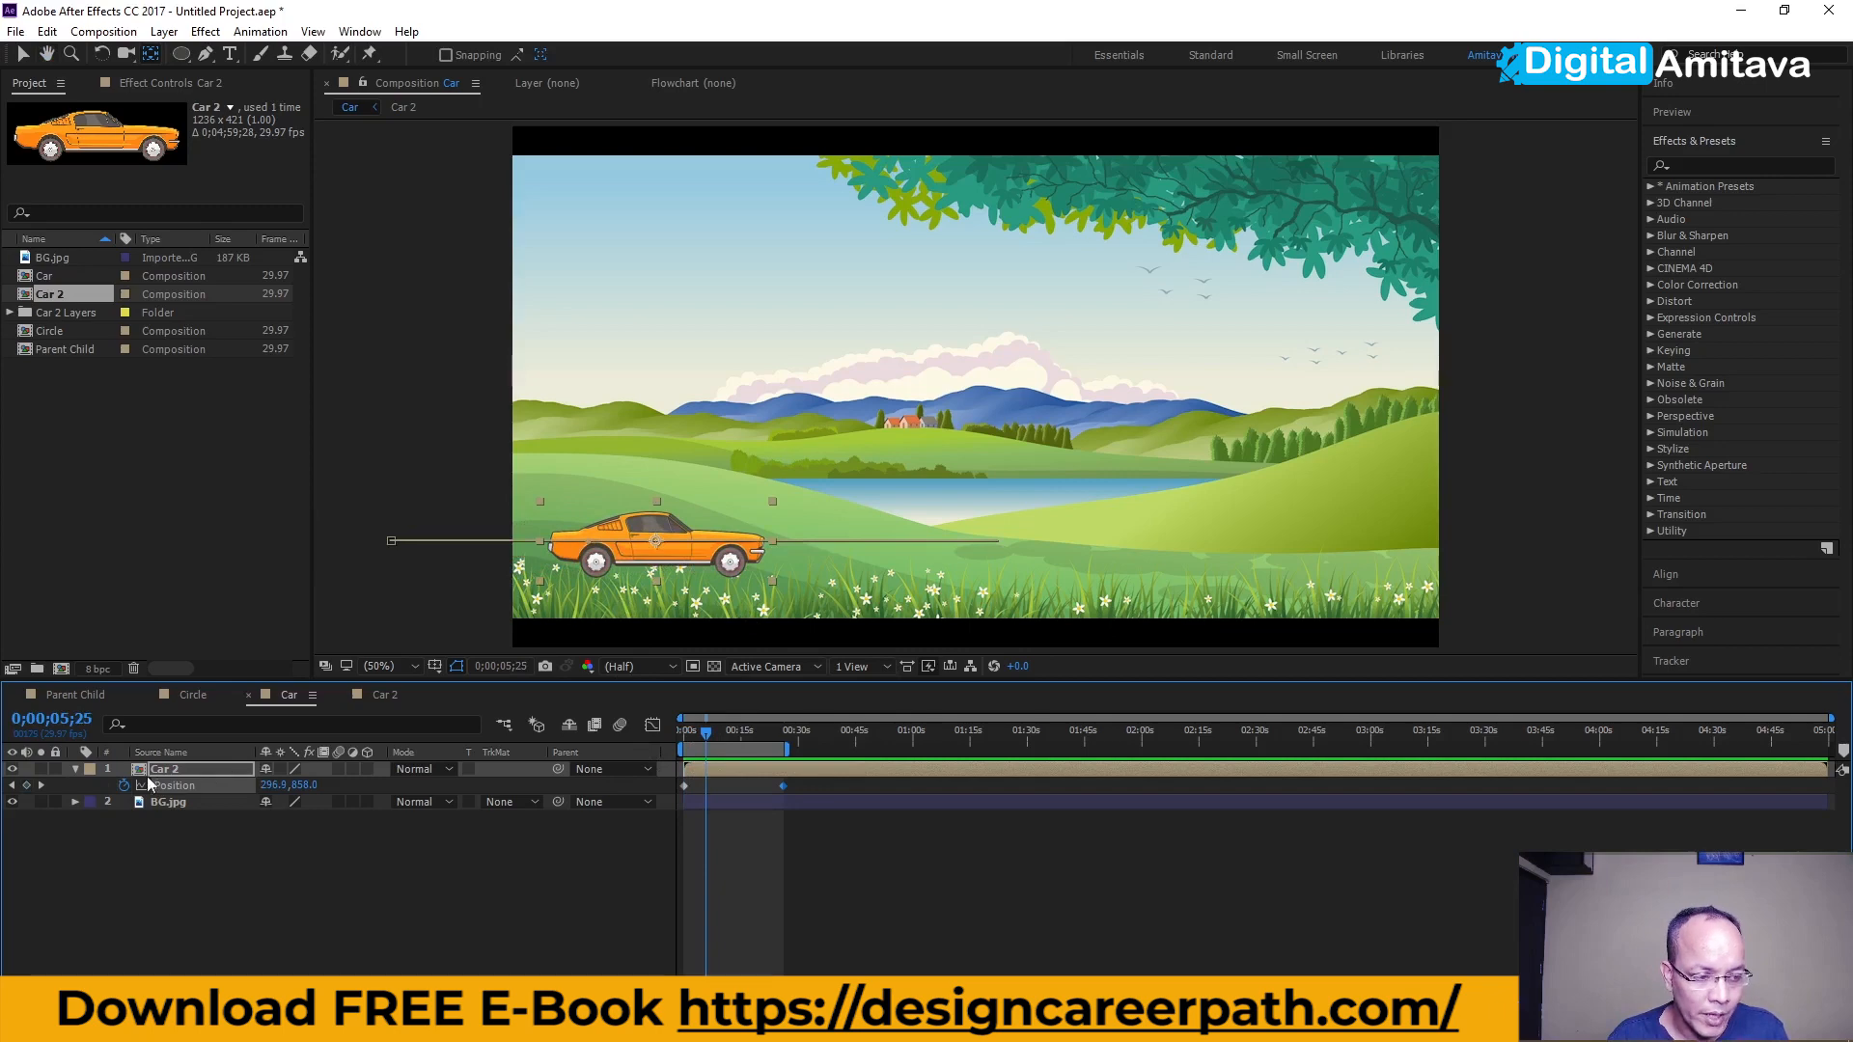
# - Delete the Car 2 layer from the Car composition
pyautogui.click(74, 768)
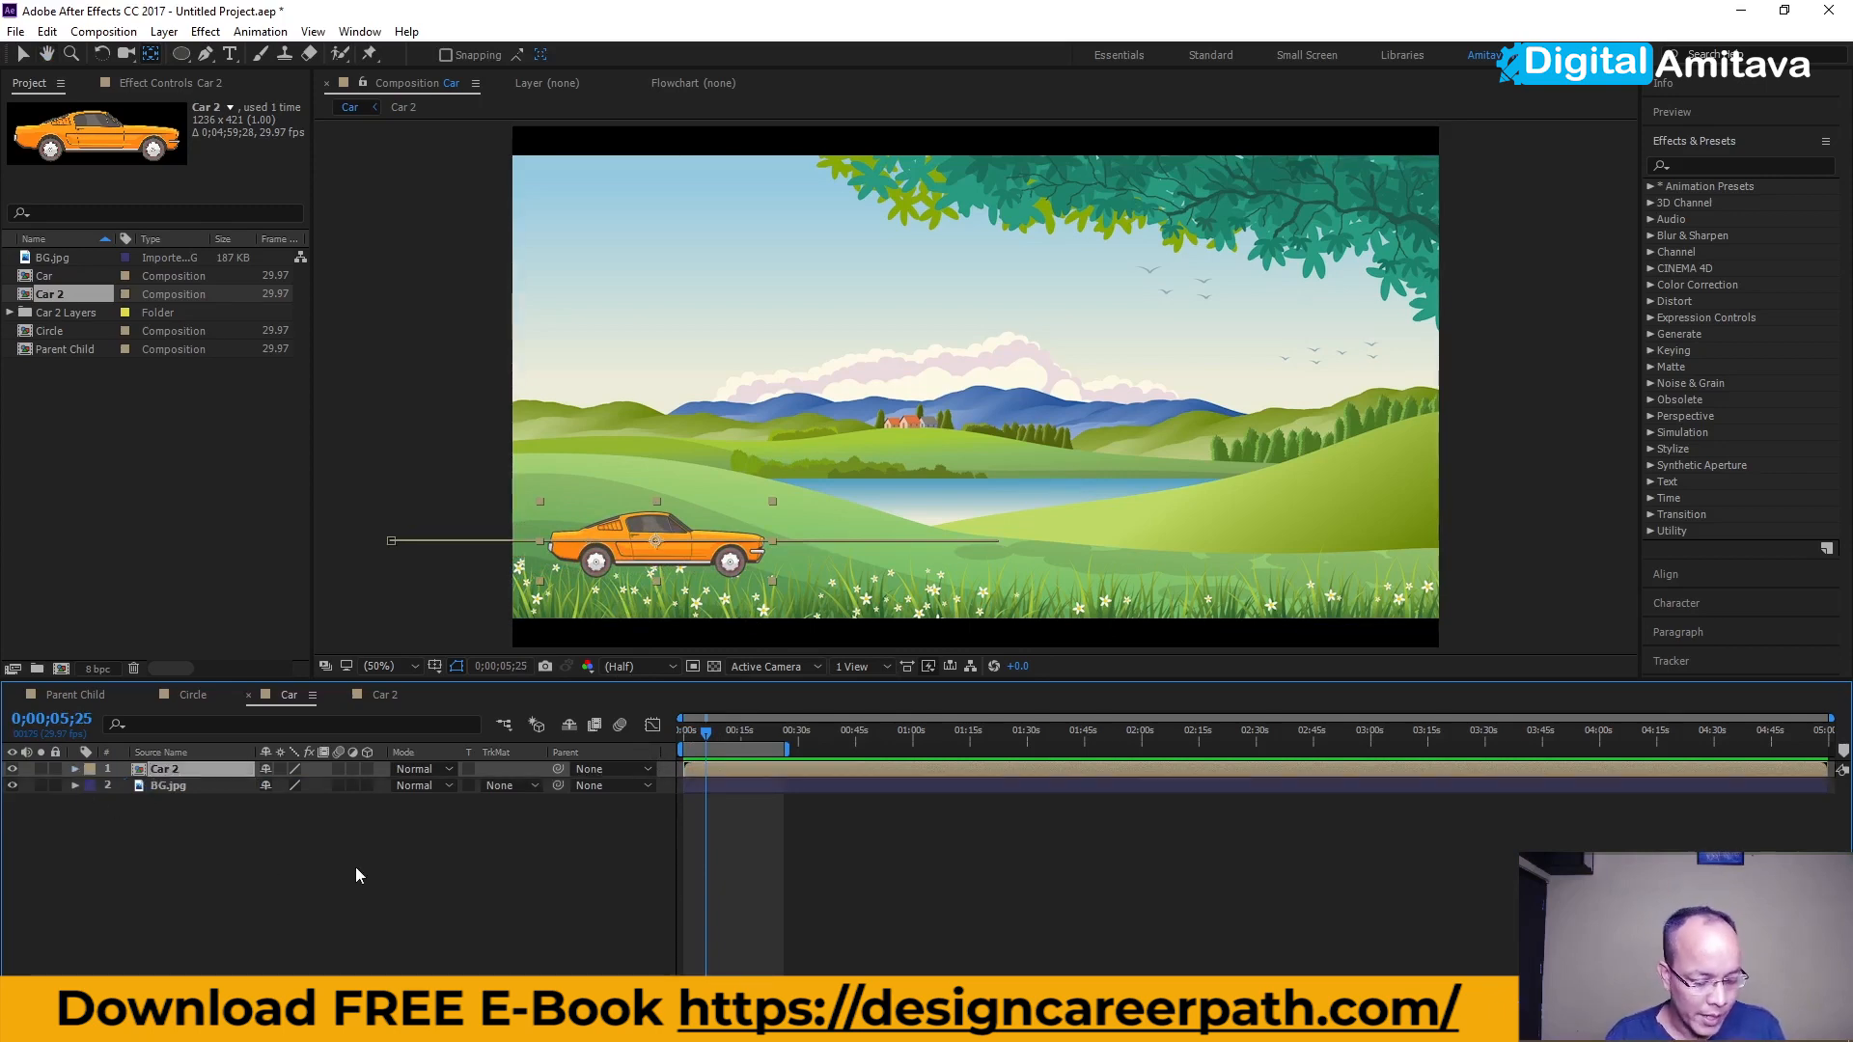
pyautogui.press('Delete')
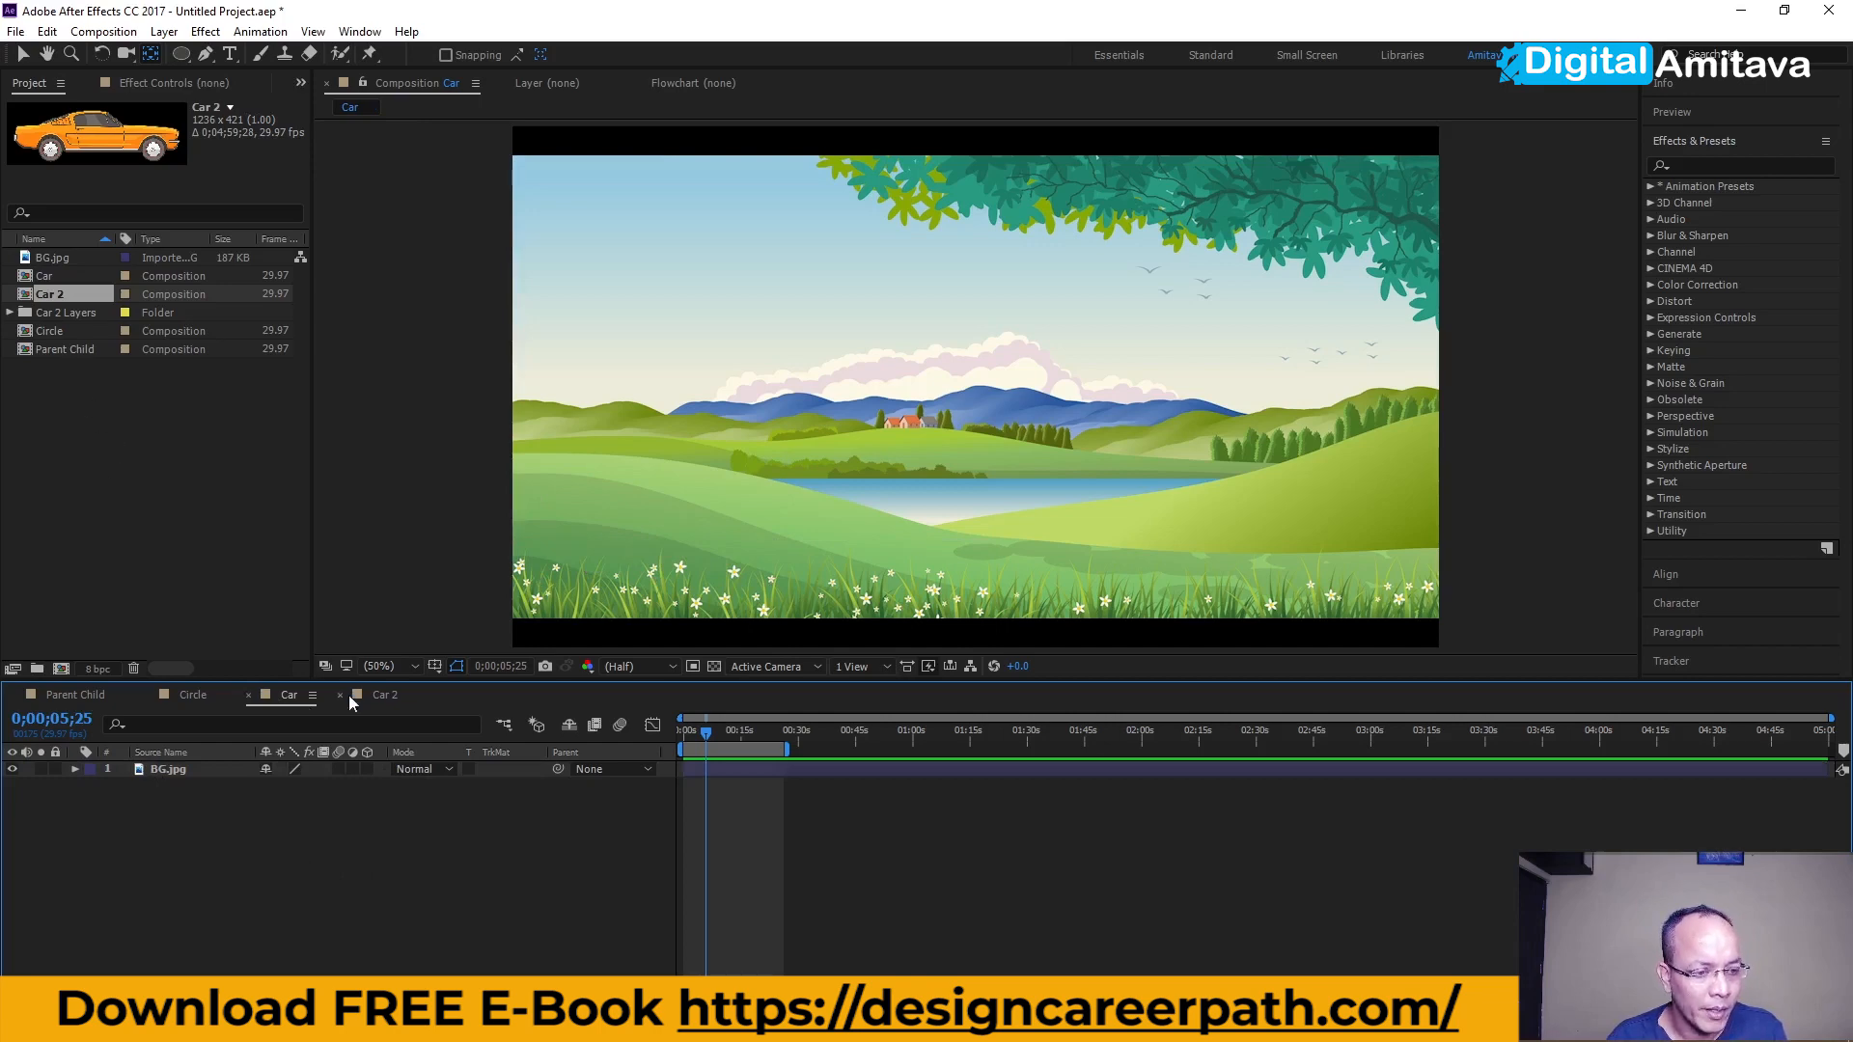
# - Copy the Back Tyre, Front Tyre and Car layers from the Car 2 composition into the Car composition, above BG.jpg
pyautogui.click(385, 696)
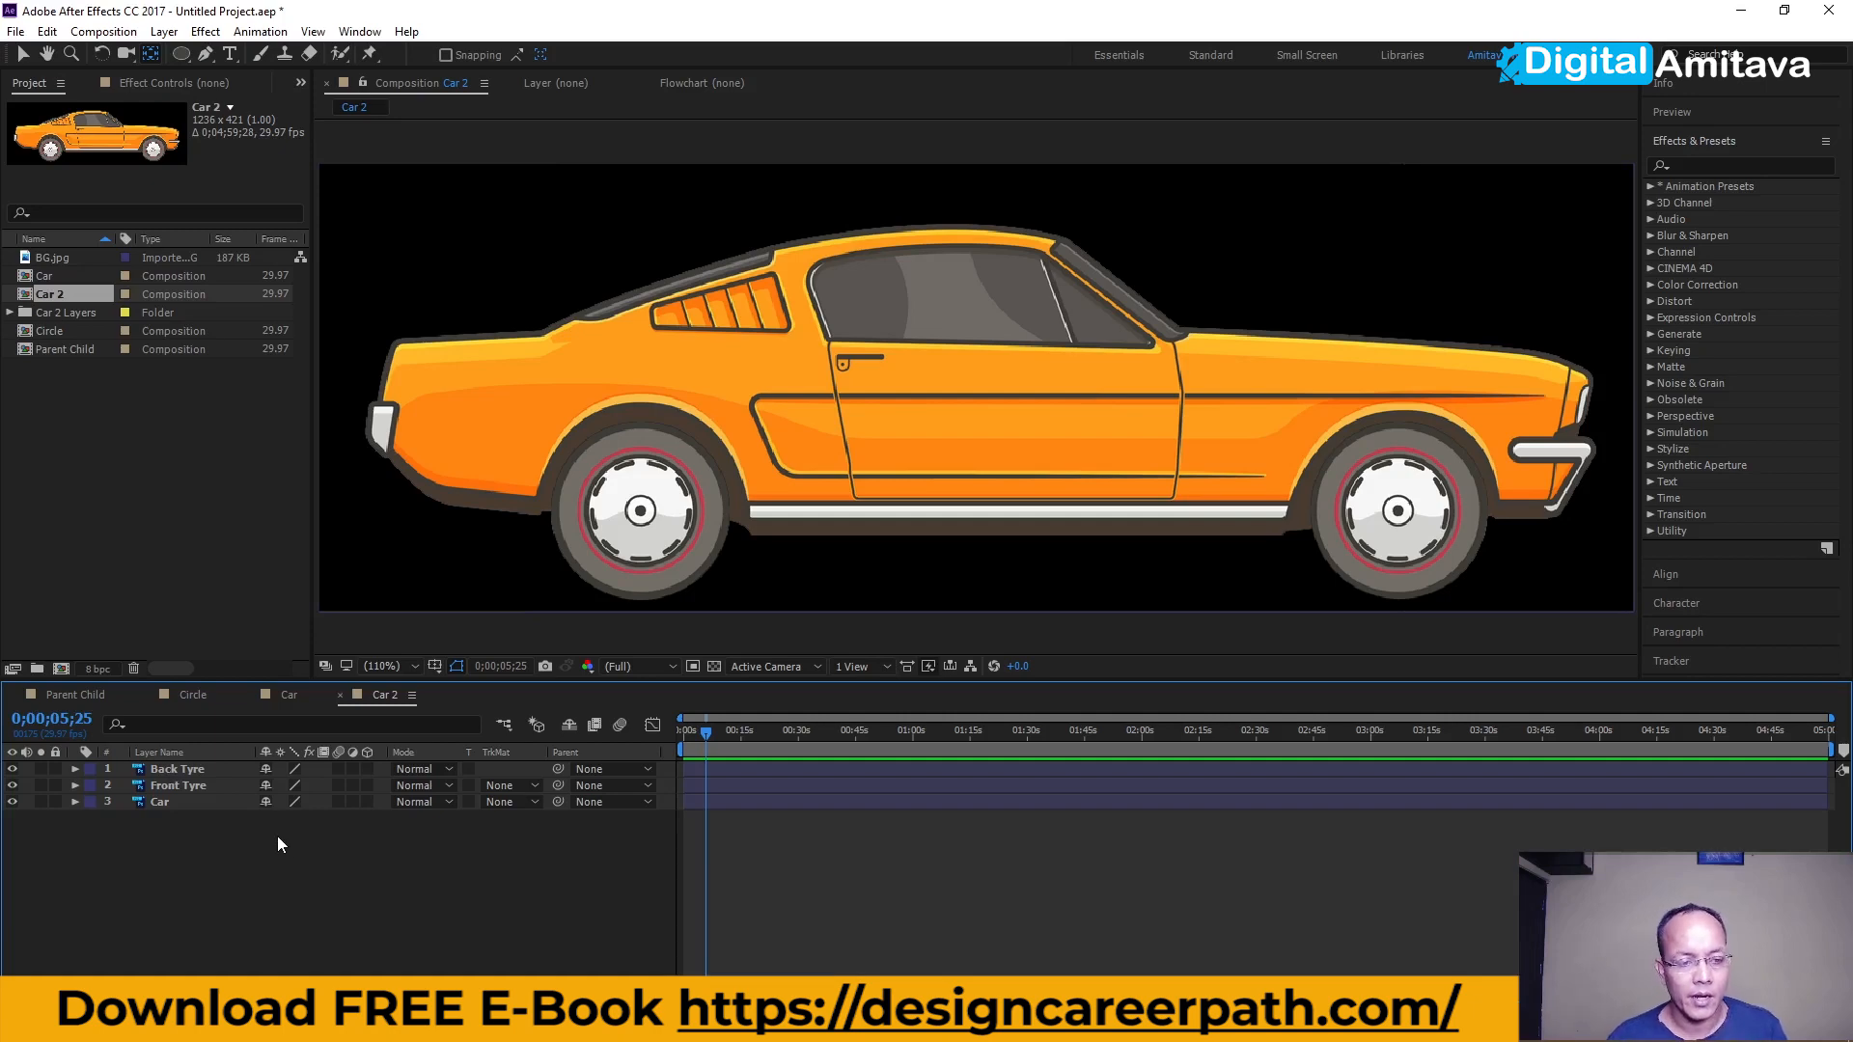
pyautogui.click(159, 770)
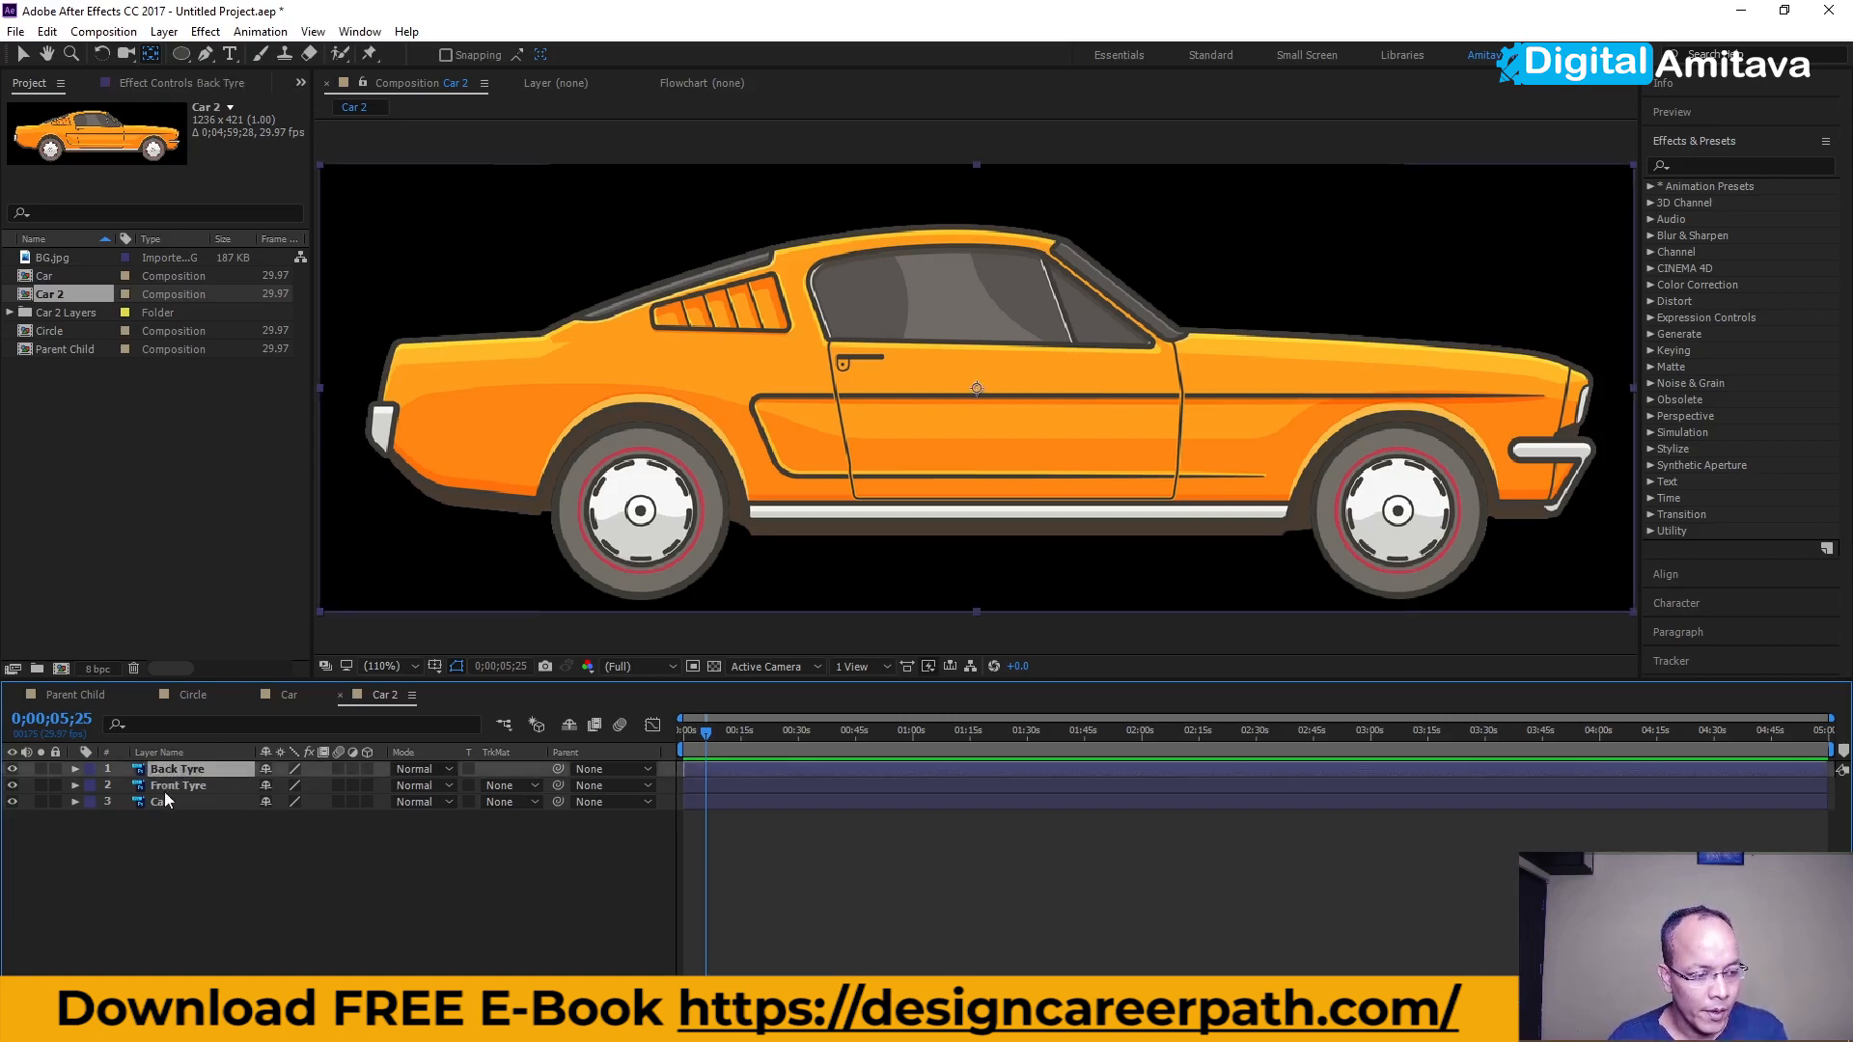
pyautogui.click(159, 802)
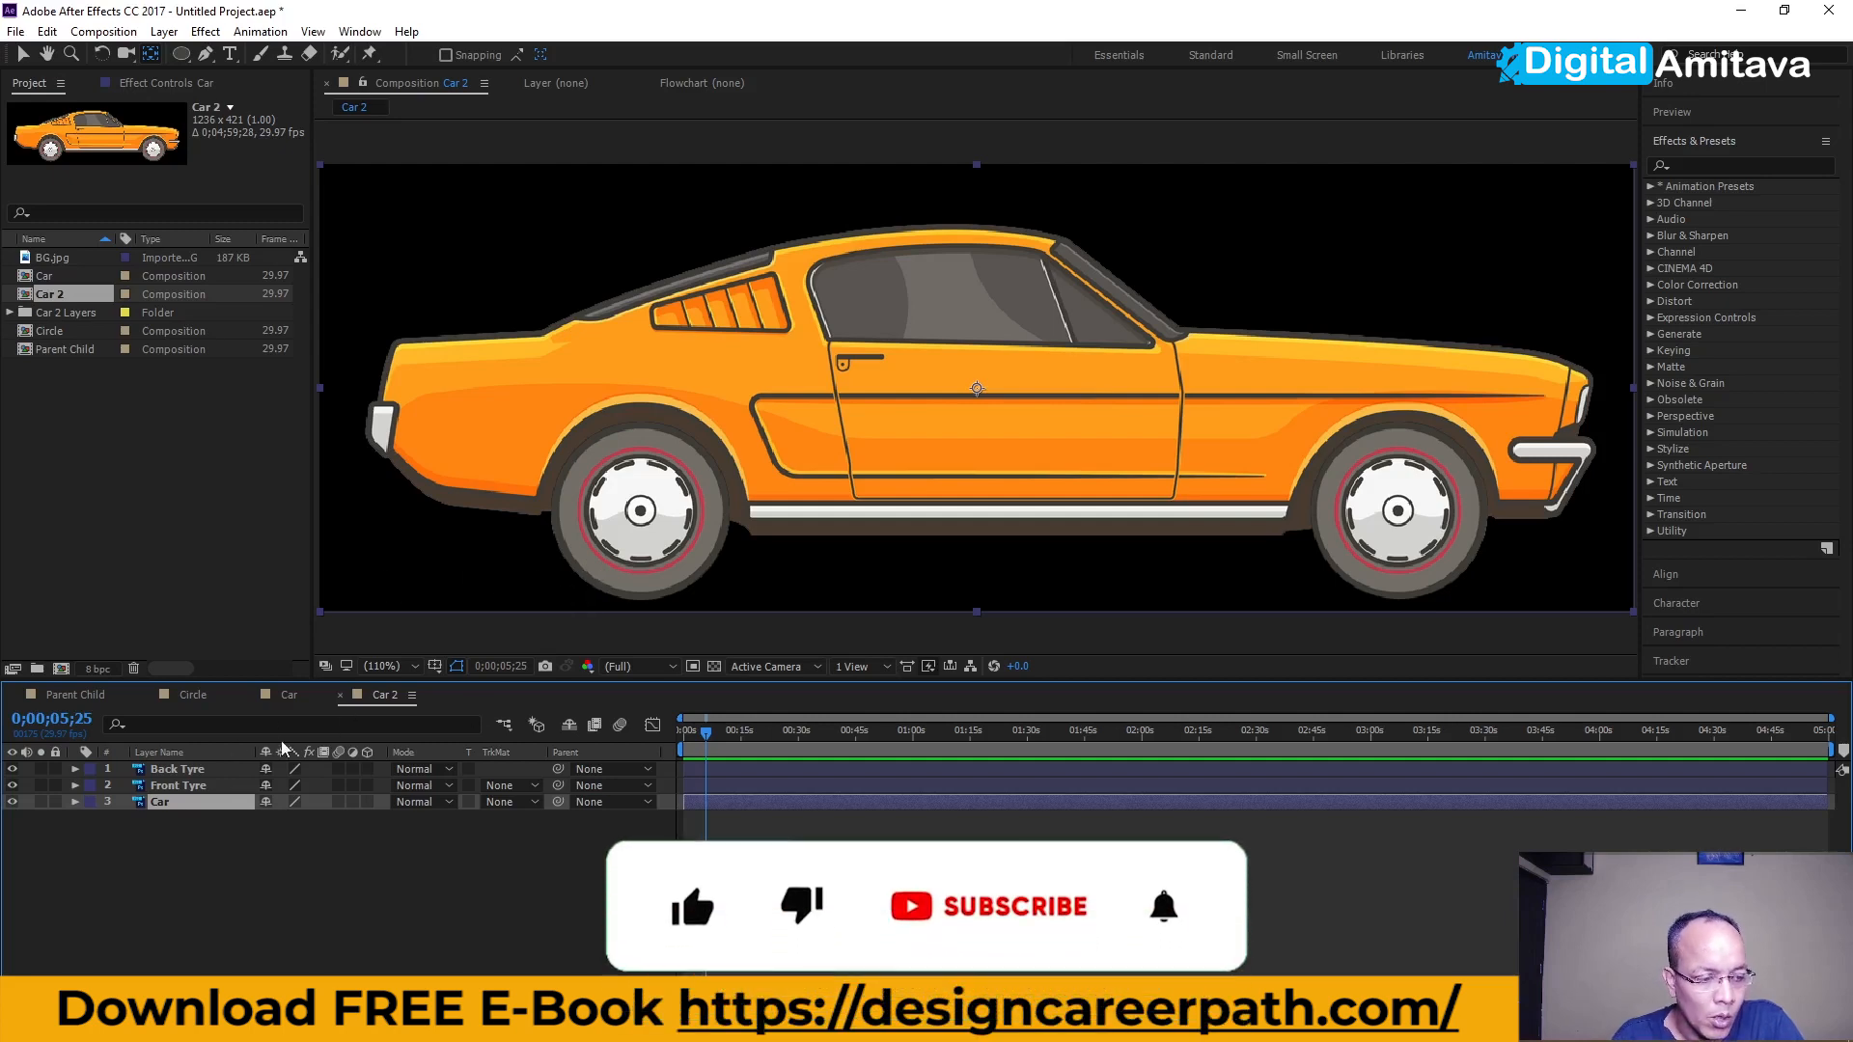
pyautogui.click(177, 771)
pyautogui.keyDown('ctrl'); pyautogui.click(187, 786); pyautogui.keyUp('ctrl')
pyautogui.keyDown('ctrl'); pyautogui.click(195, 802); pyautogui.keyUp('ctrl')
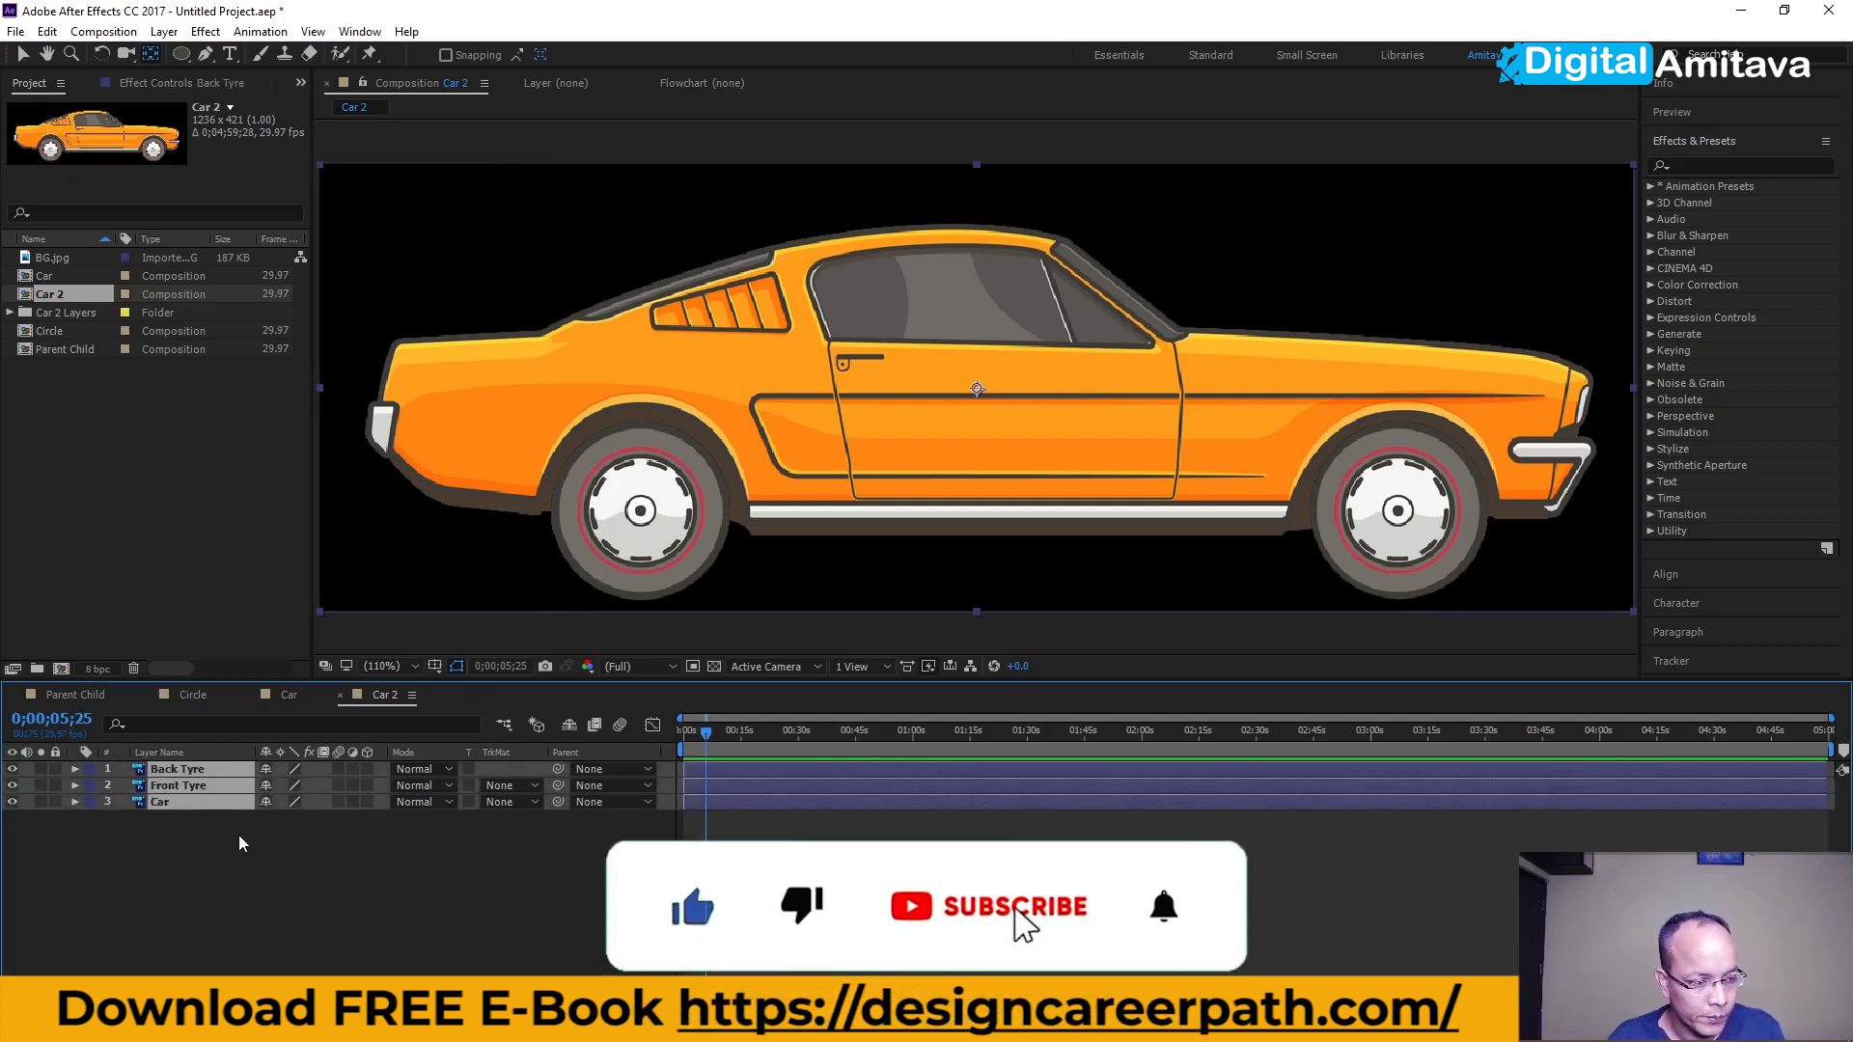
pyautogui.hotkey('ctrl', 'c')
pyautogui.click(287, 696)
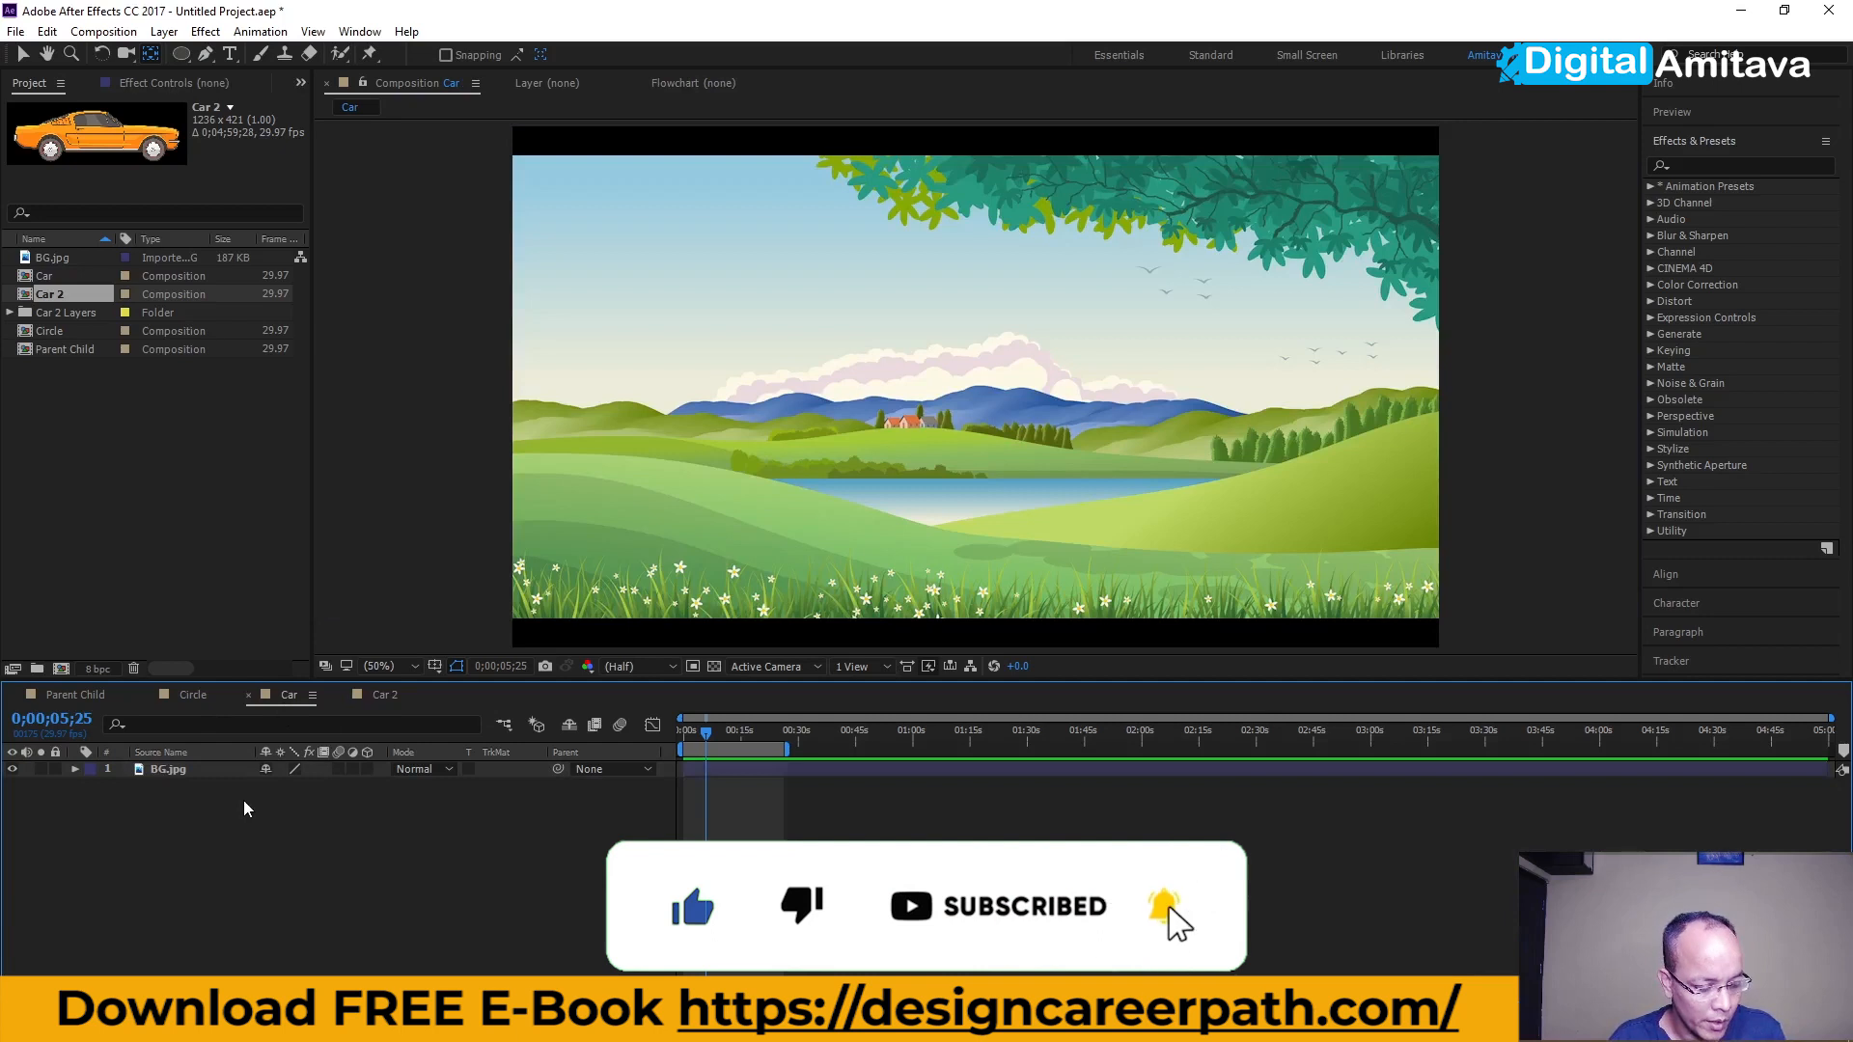
pyautogui.hotkey('ctrl', 'v')
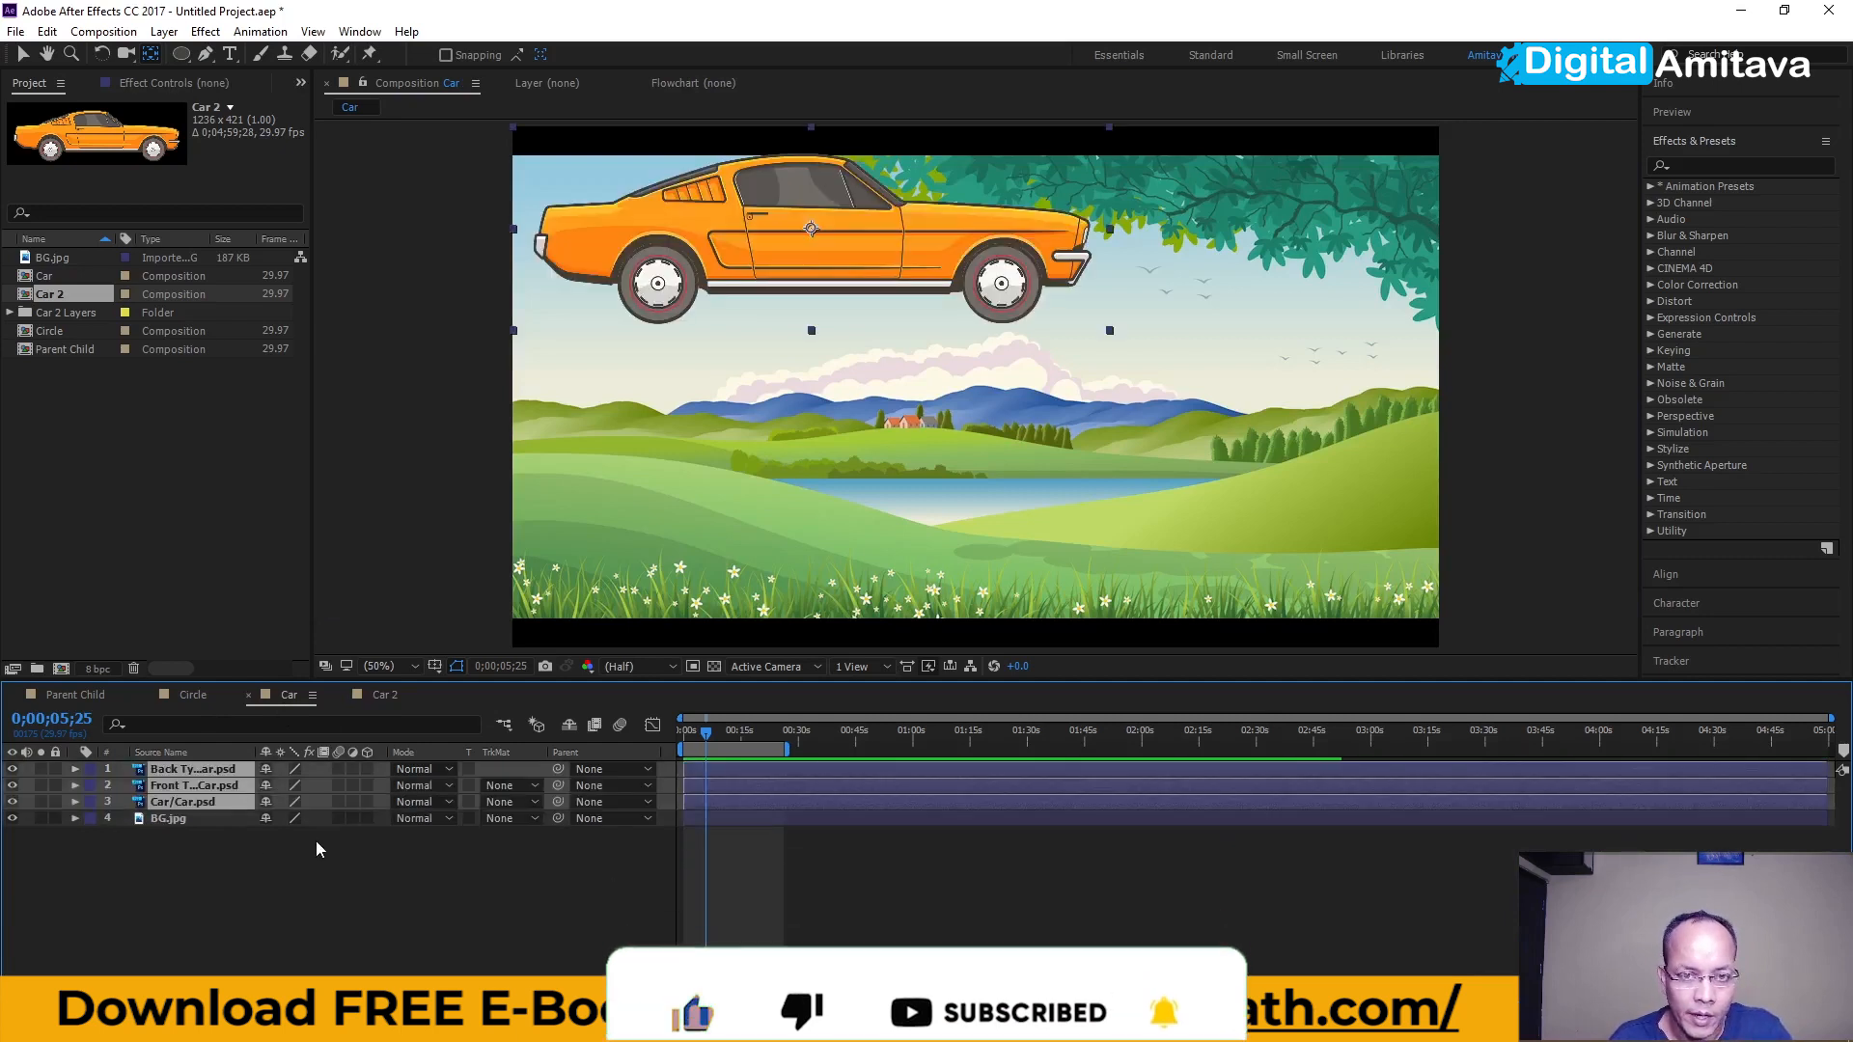
pyautogui.click(200, 883)
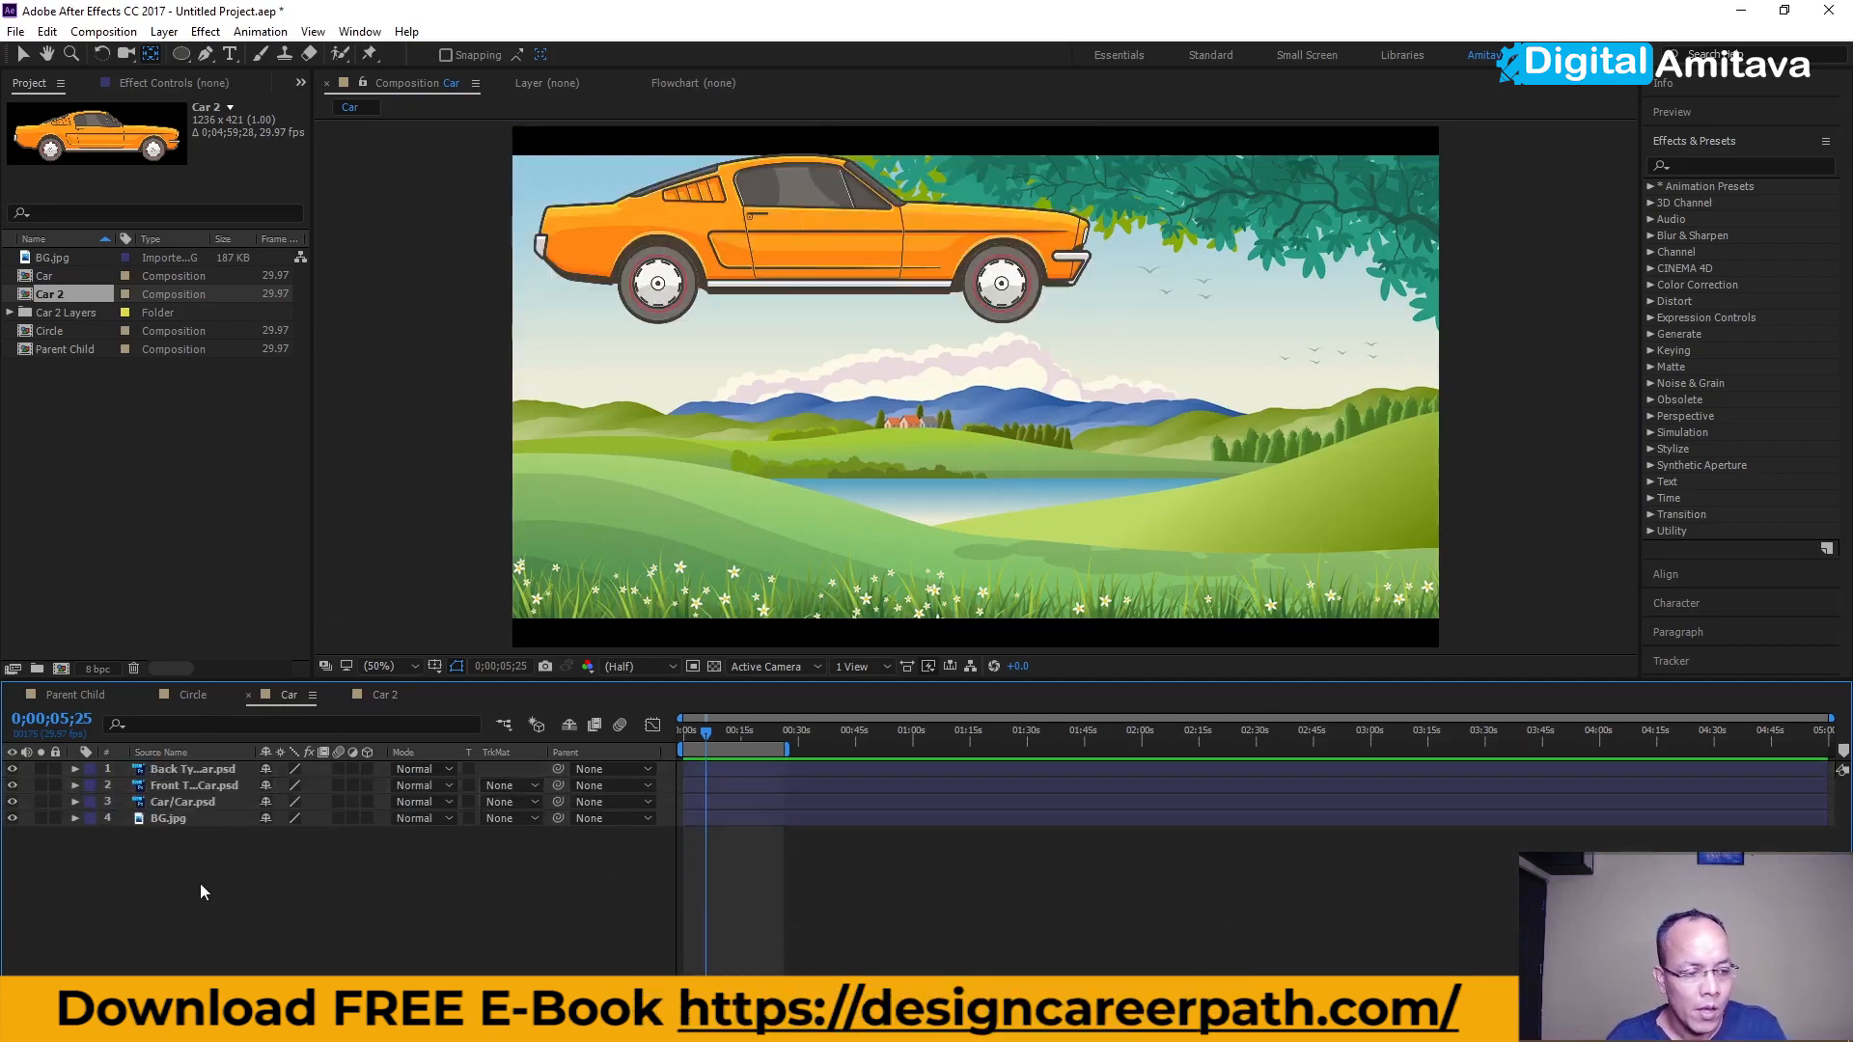
# - Scale the Back Tyre, Front Tyre and Car layers together down to about 36%
pyautogui.click(166, 802)
pyautogui.keyDown('shift'); pyautogui.click(178, 769); pyautogui.keyUp('shift')
pyautogui.press('s')
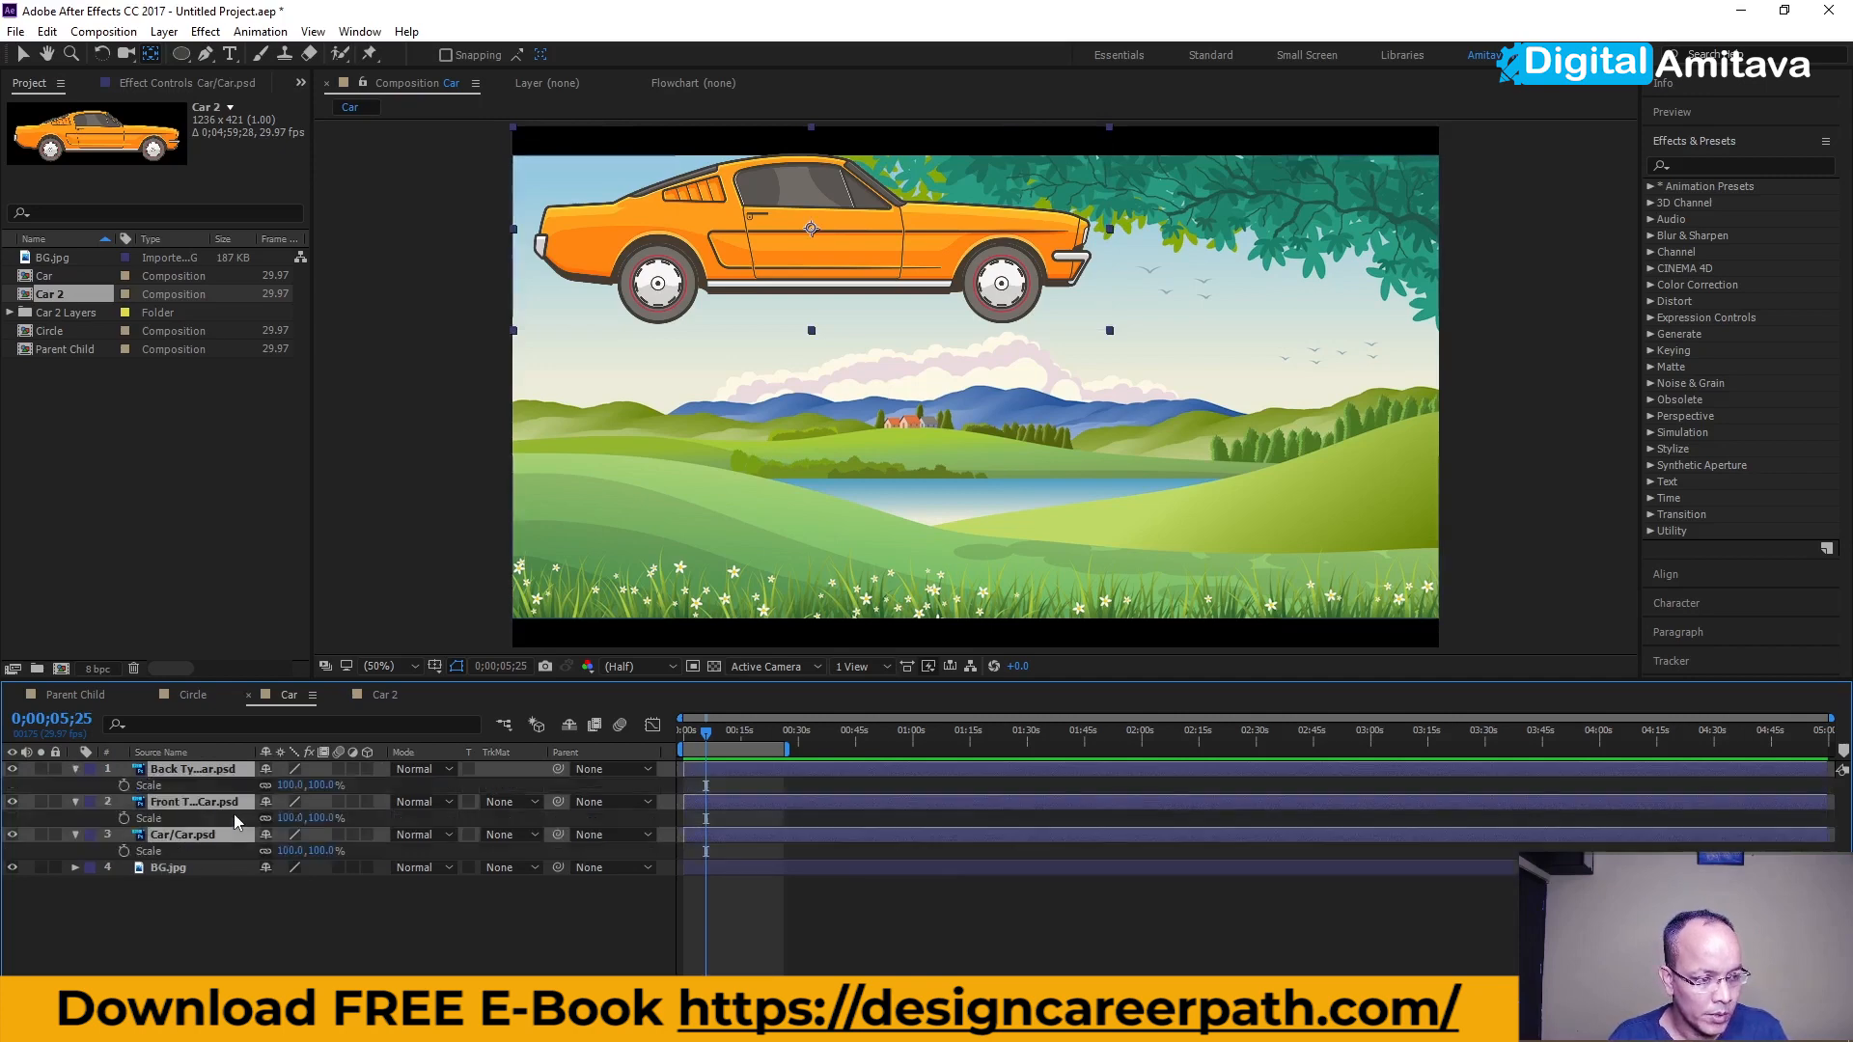
pyautogui.moveTo(290, 789); pyautogui.dragTo(228, 786)
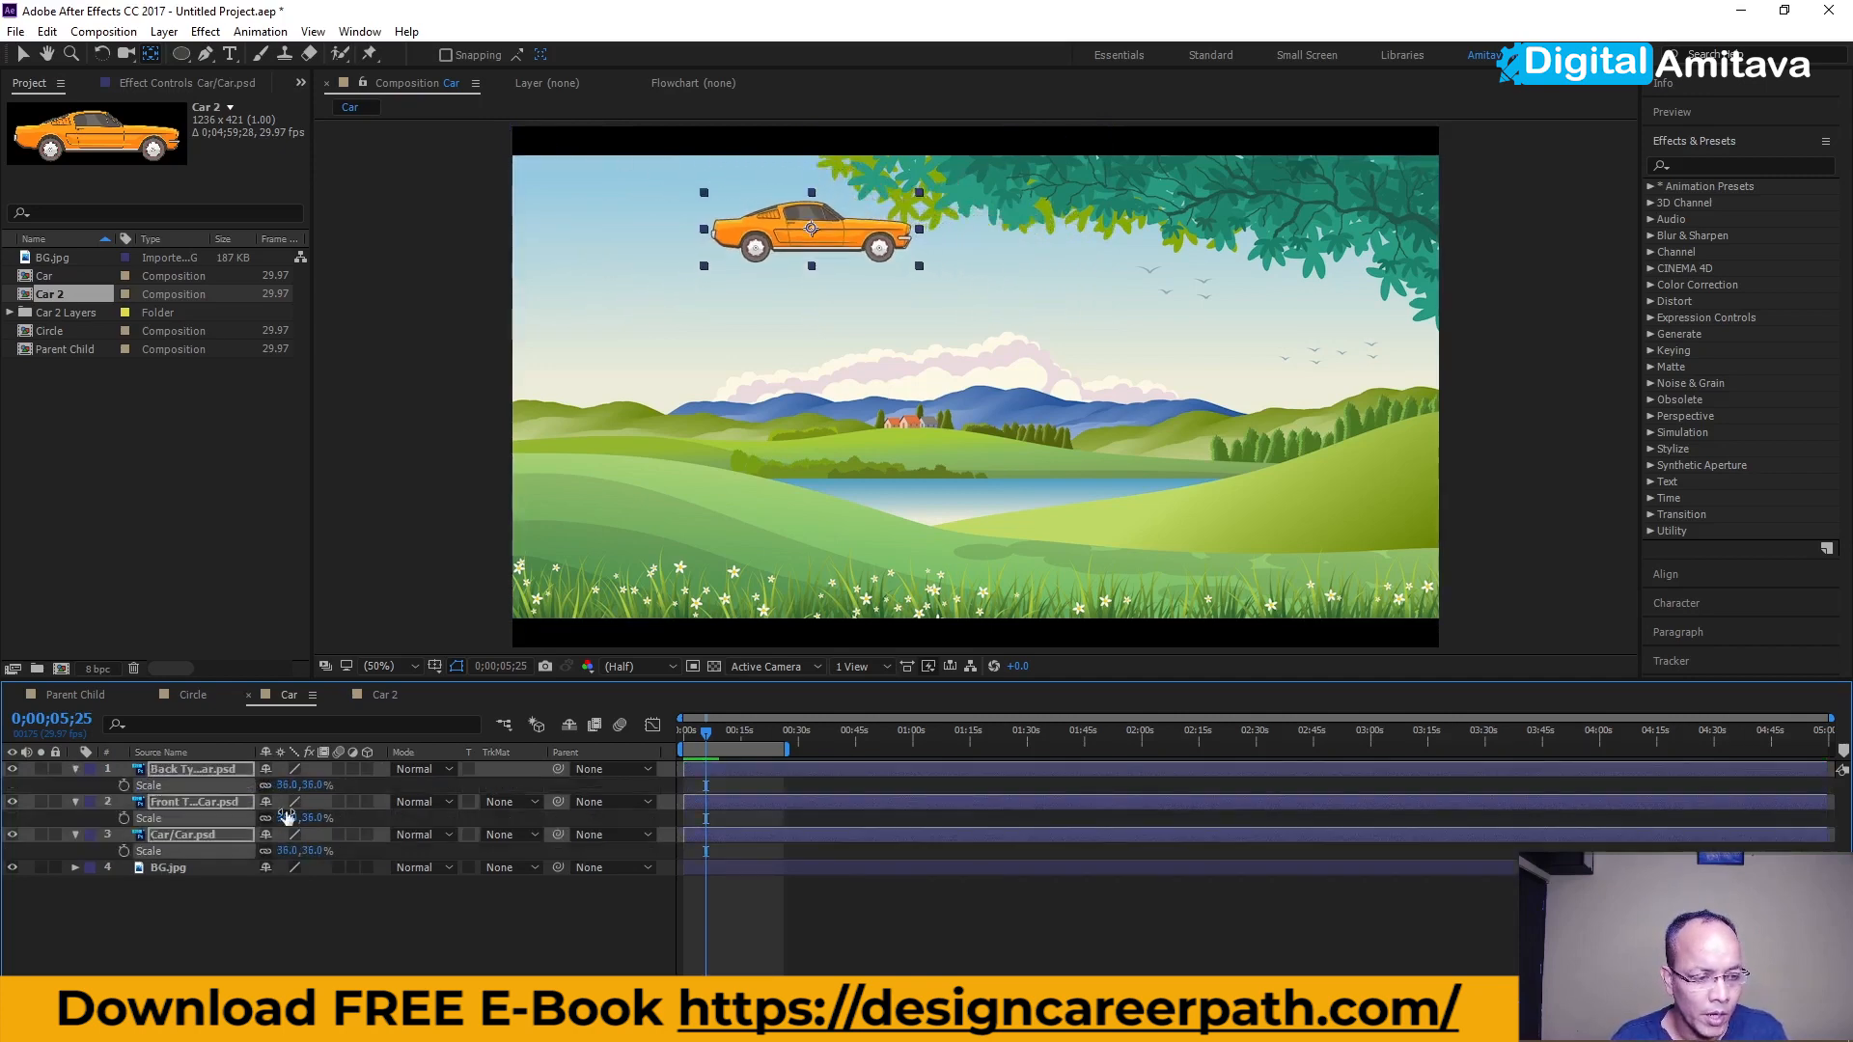
# - Move the Back Tyre, Front Tyre and Car layers together to Position 235, 816.5, at the left of the landscape
pyautogui.press('p')
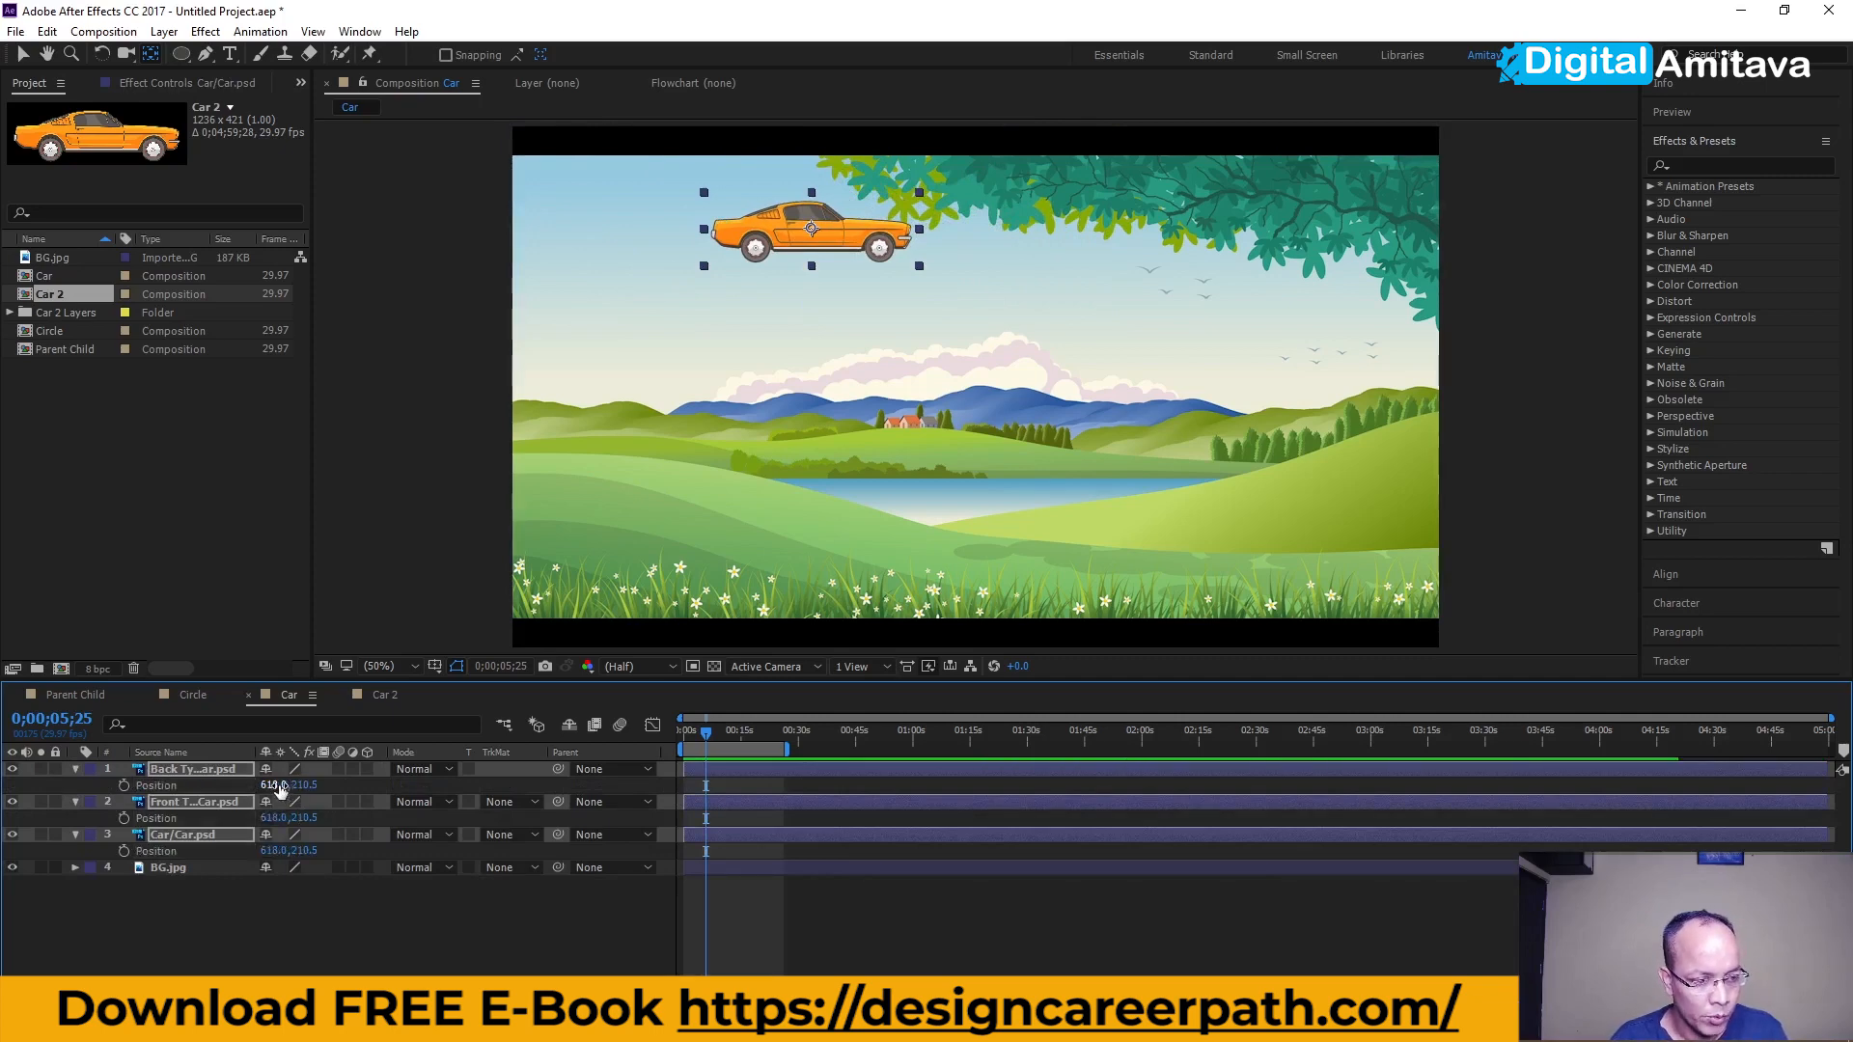
pyautogui.moveTo(271, 785); pyautogui.dragTo(421, 747)
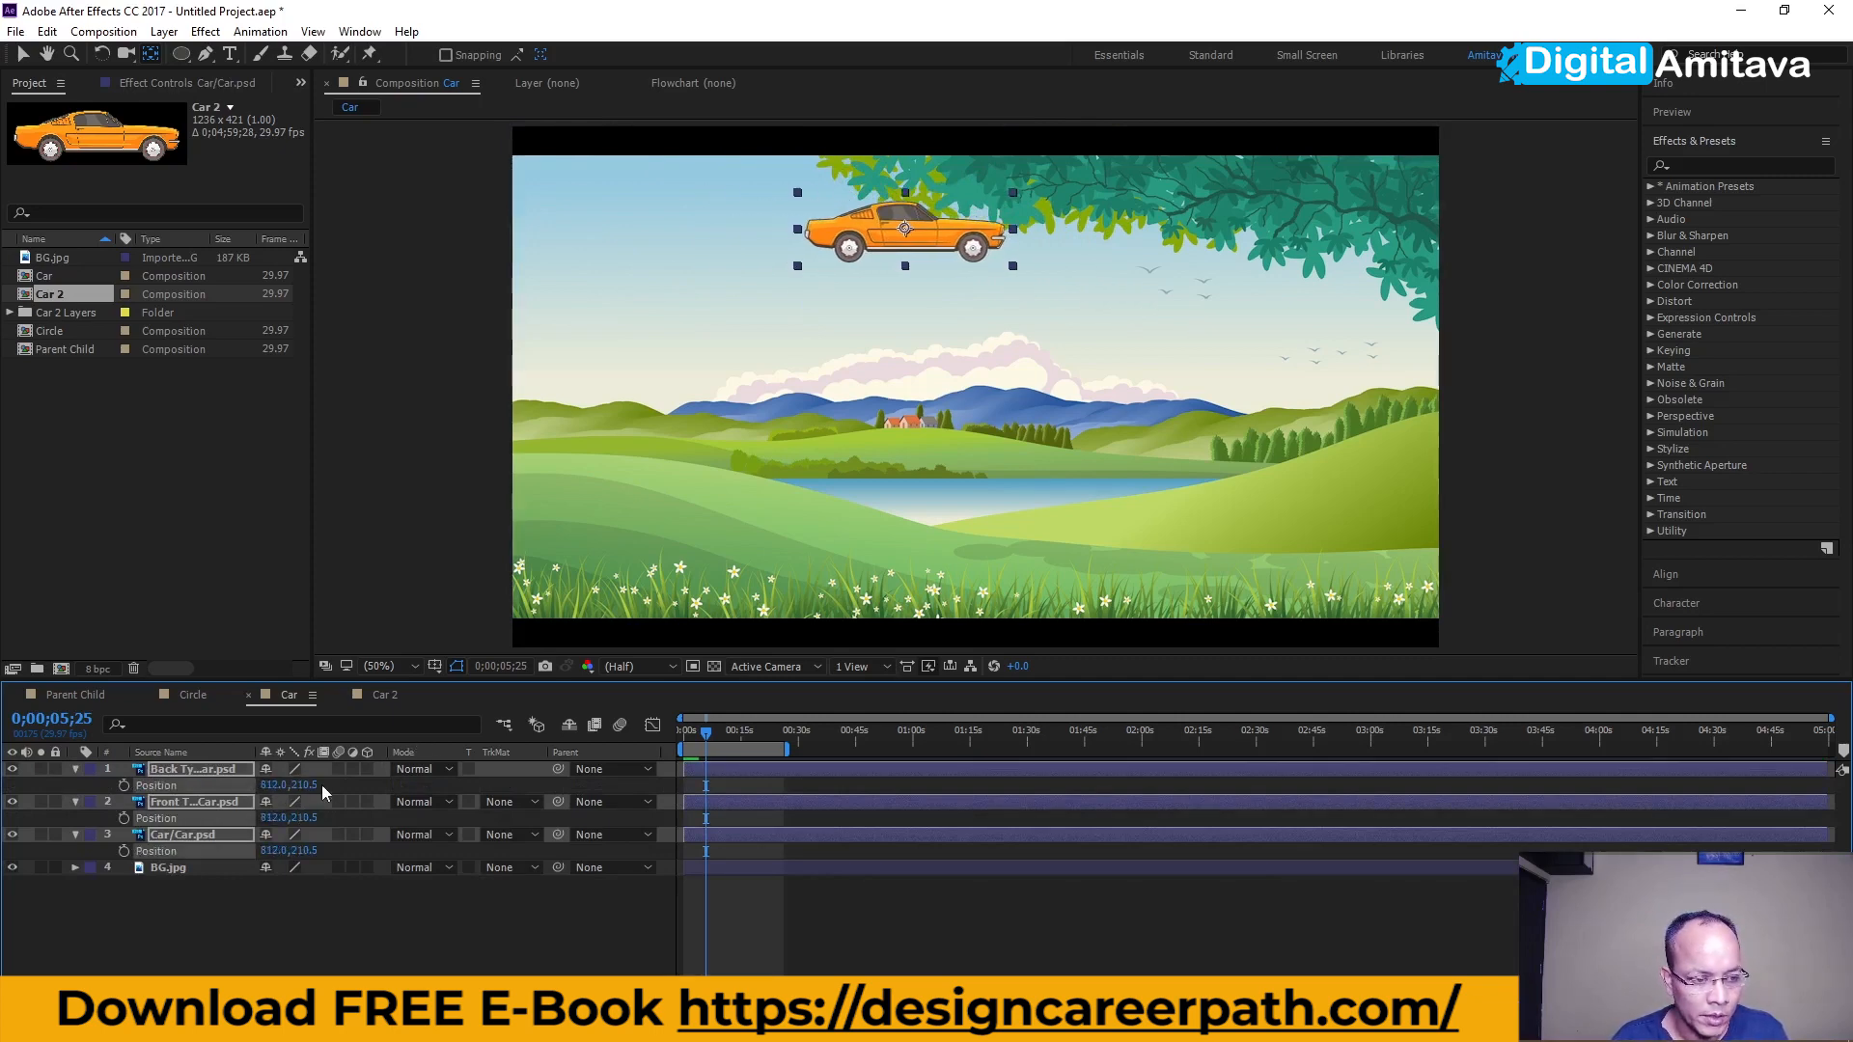
pyautogui.moveTo(307, 784); pyautogui.dragTo(1349, 319)
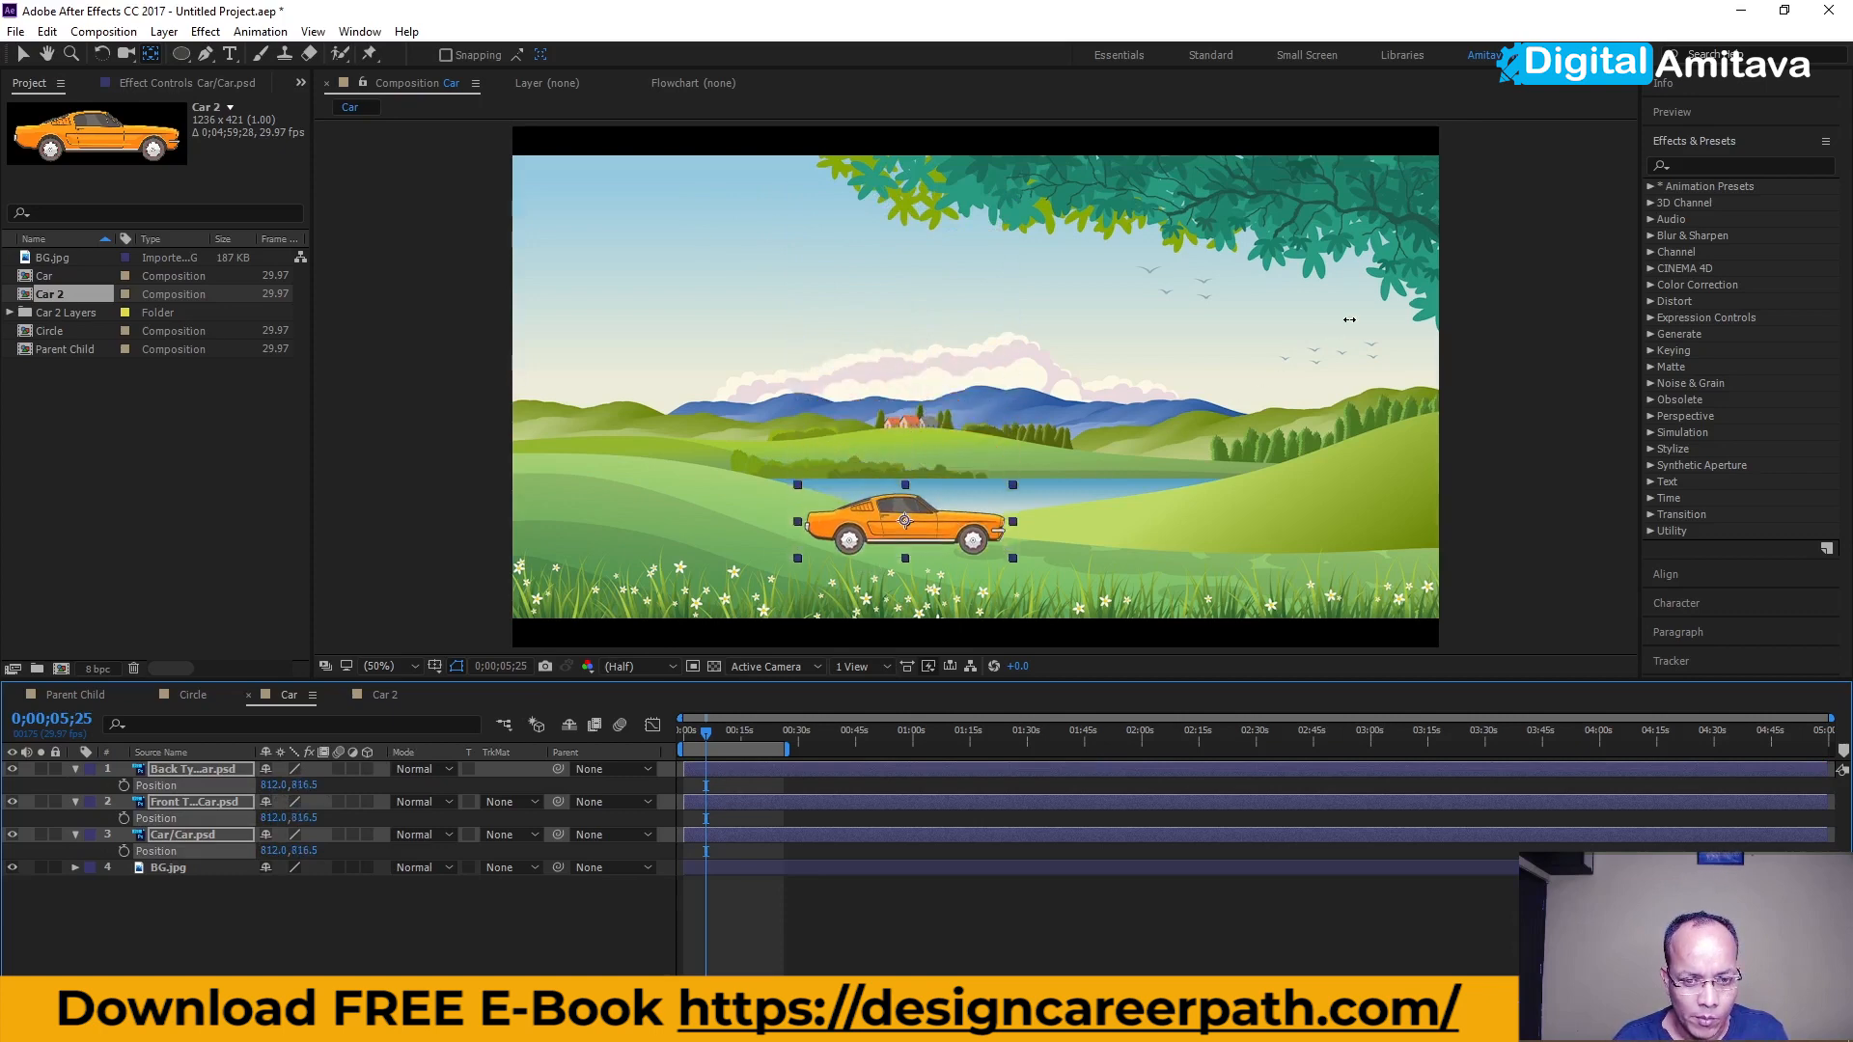
pyautogui.moveTo(273, 787); pyautogui.dragTo(5, 784)
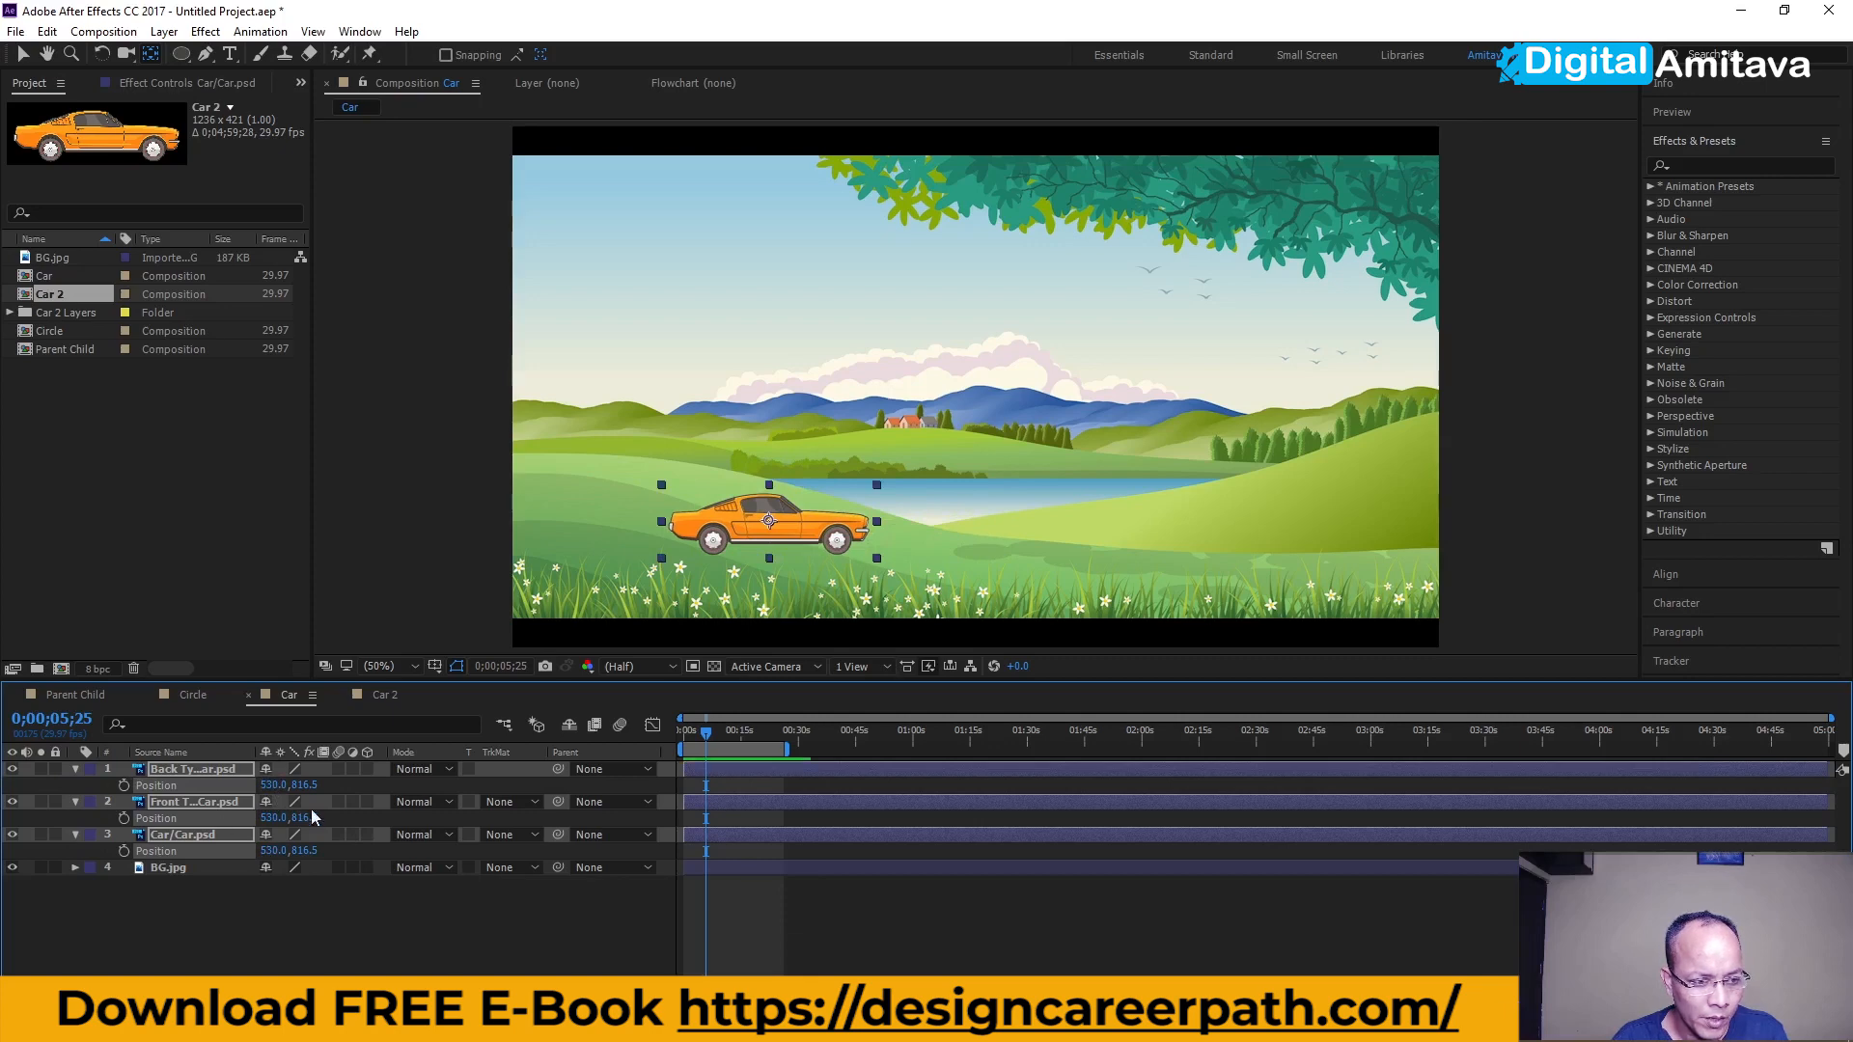
pyautogui.moveTo(274, 786); pyautogui.dragTo(5, 794)
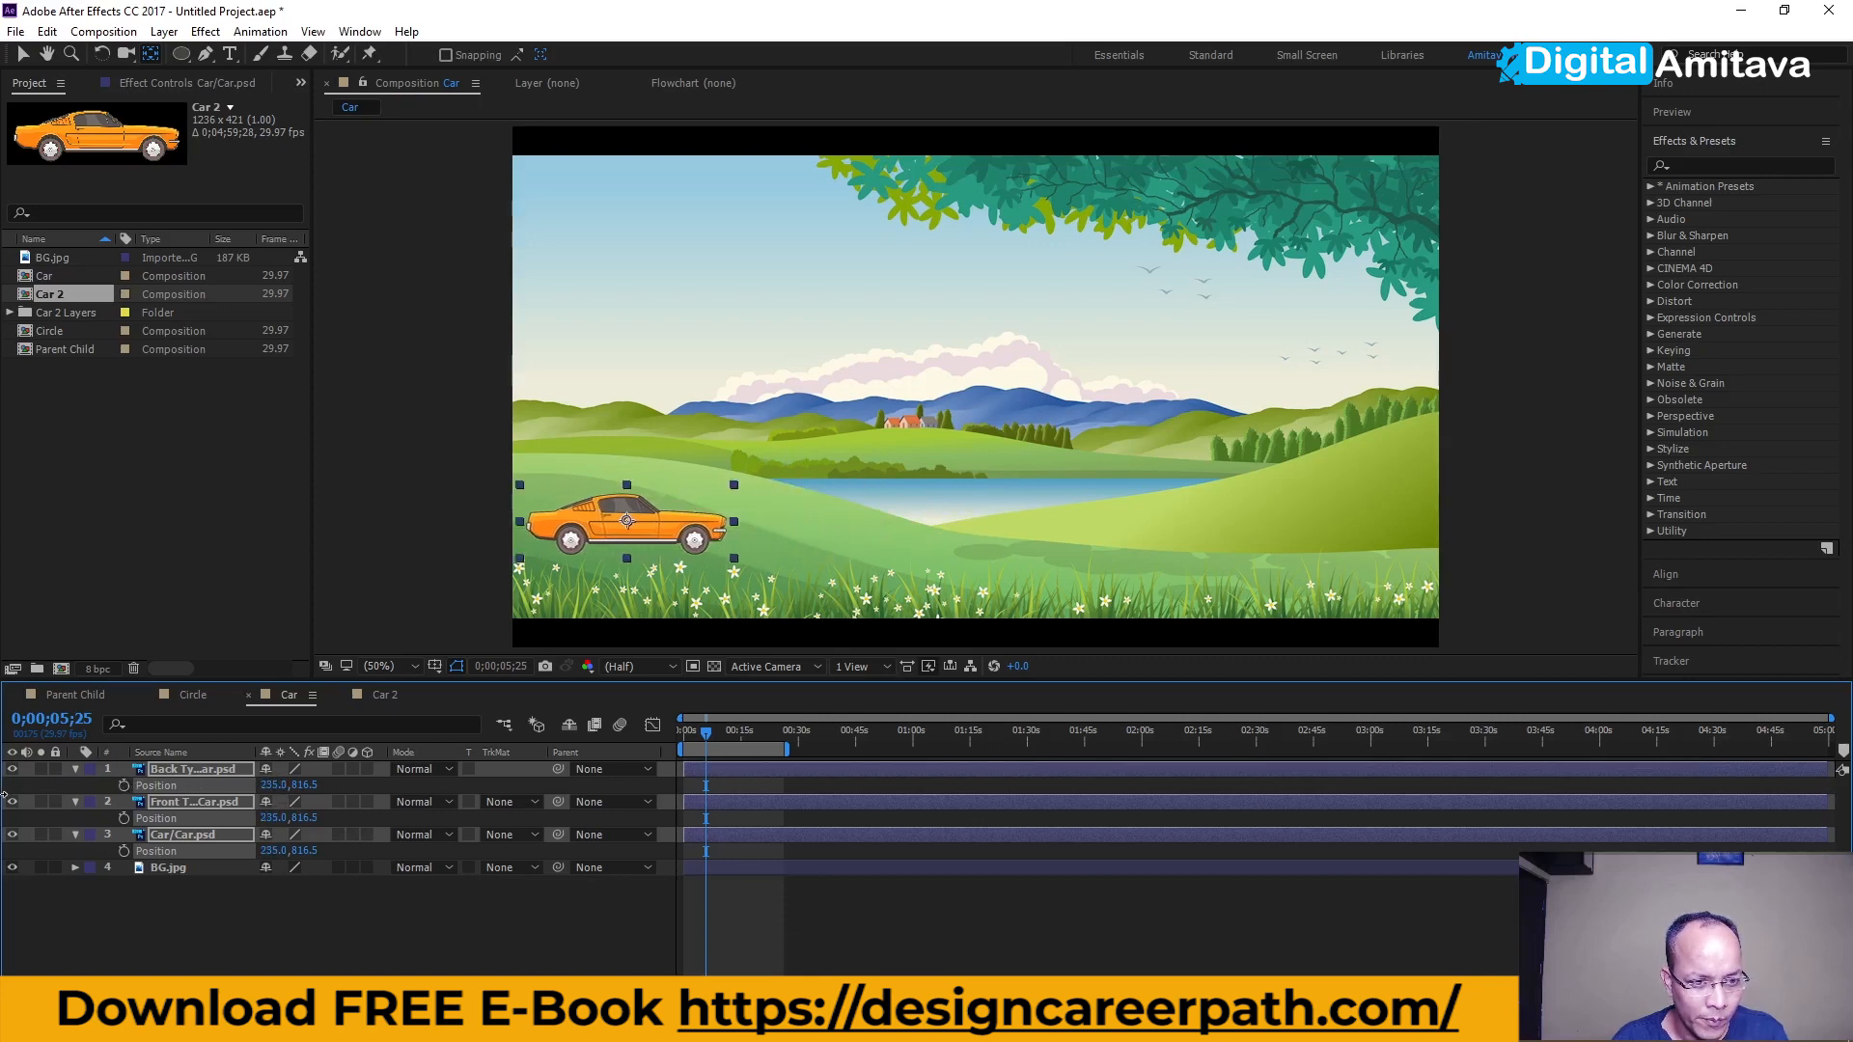
pyautogui.click(335, 925)
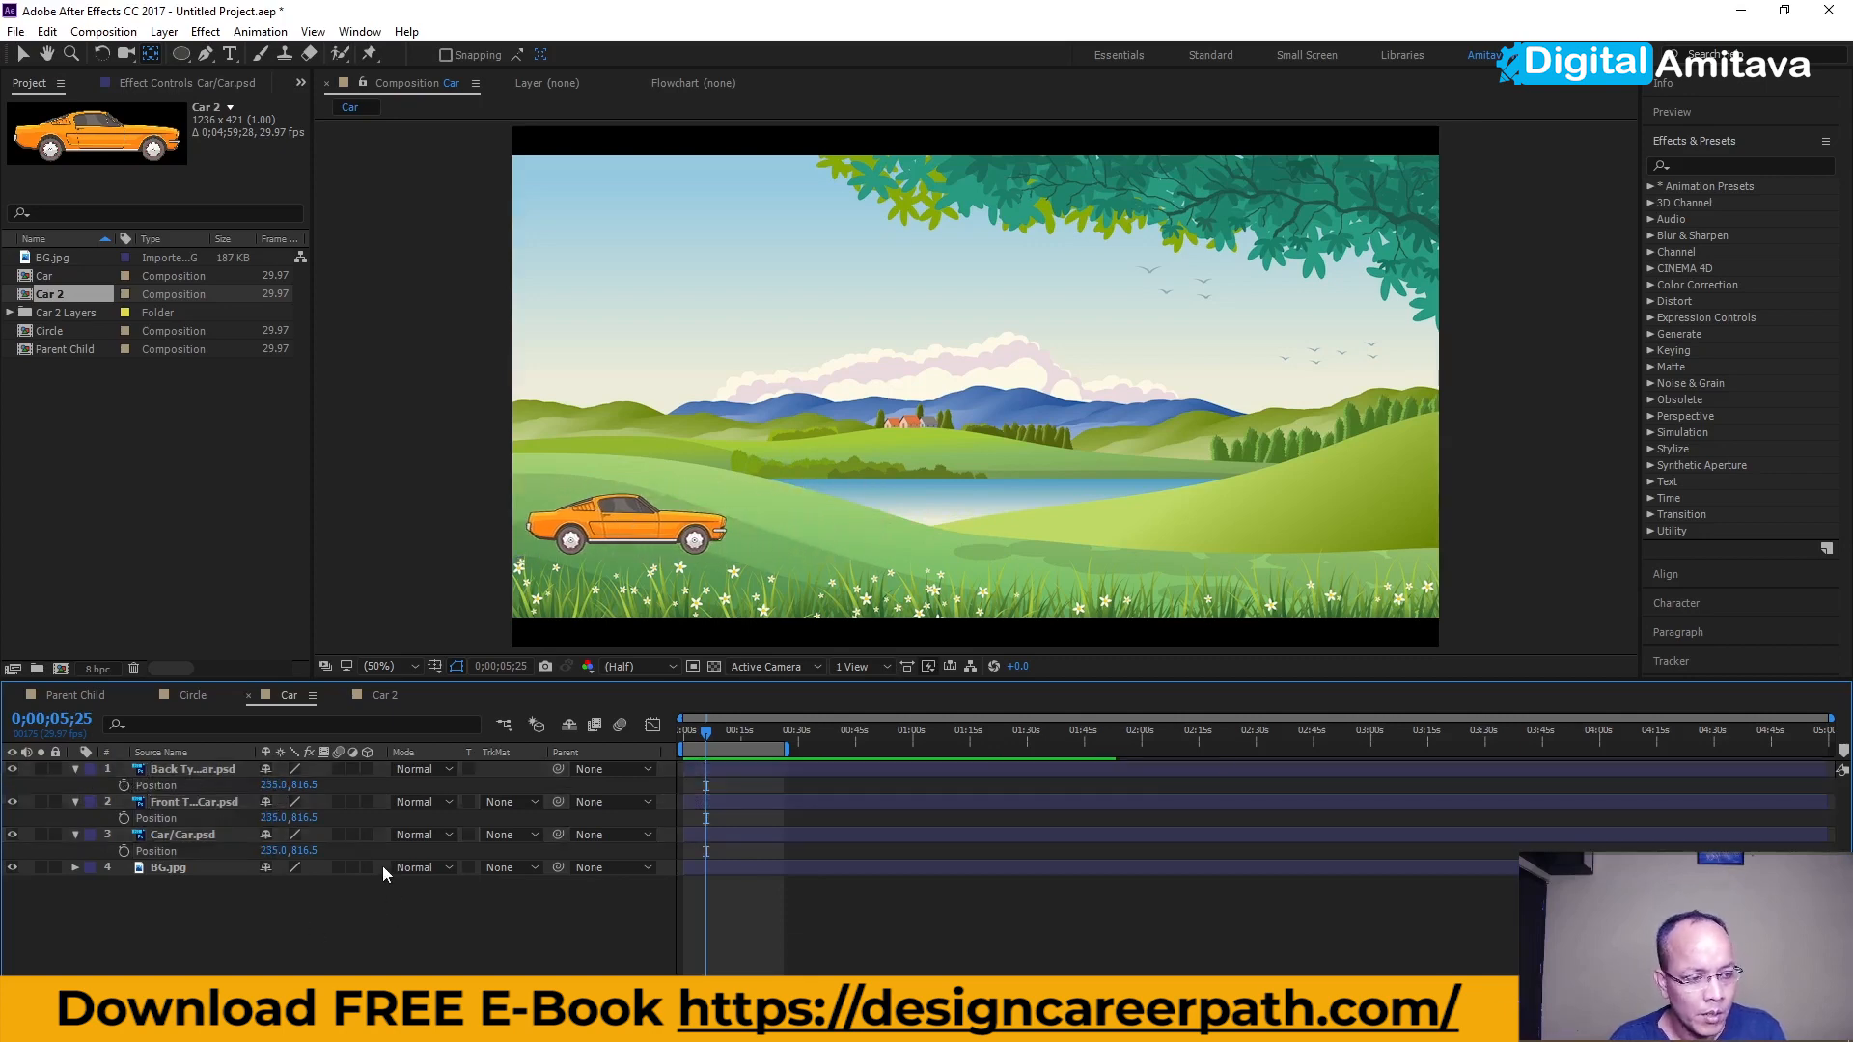
# - Add a Position keyframe to the Car layer at 0;00;00;00, keeping the body at its starting place
pyautogui.moveTo(710, 739); pyautogui.dragTo(621, 737)
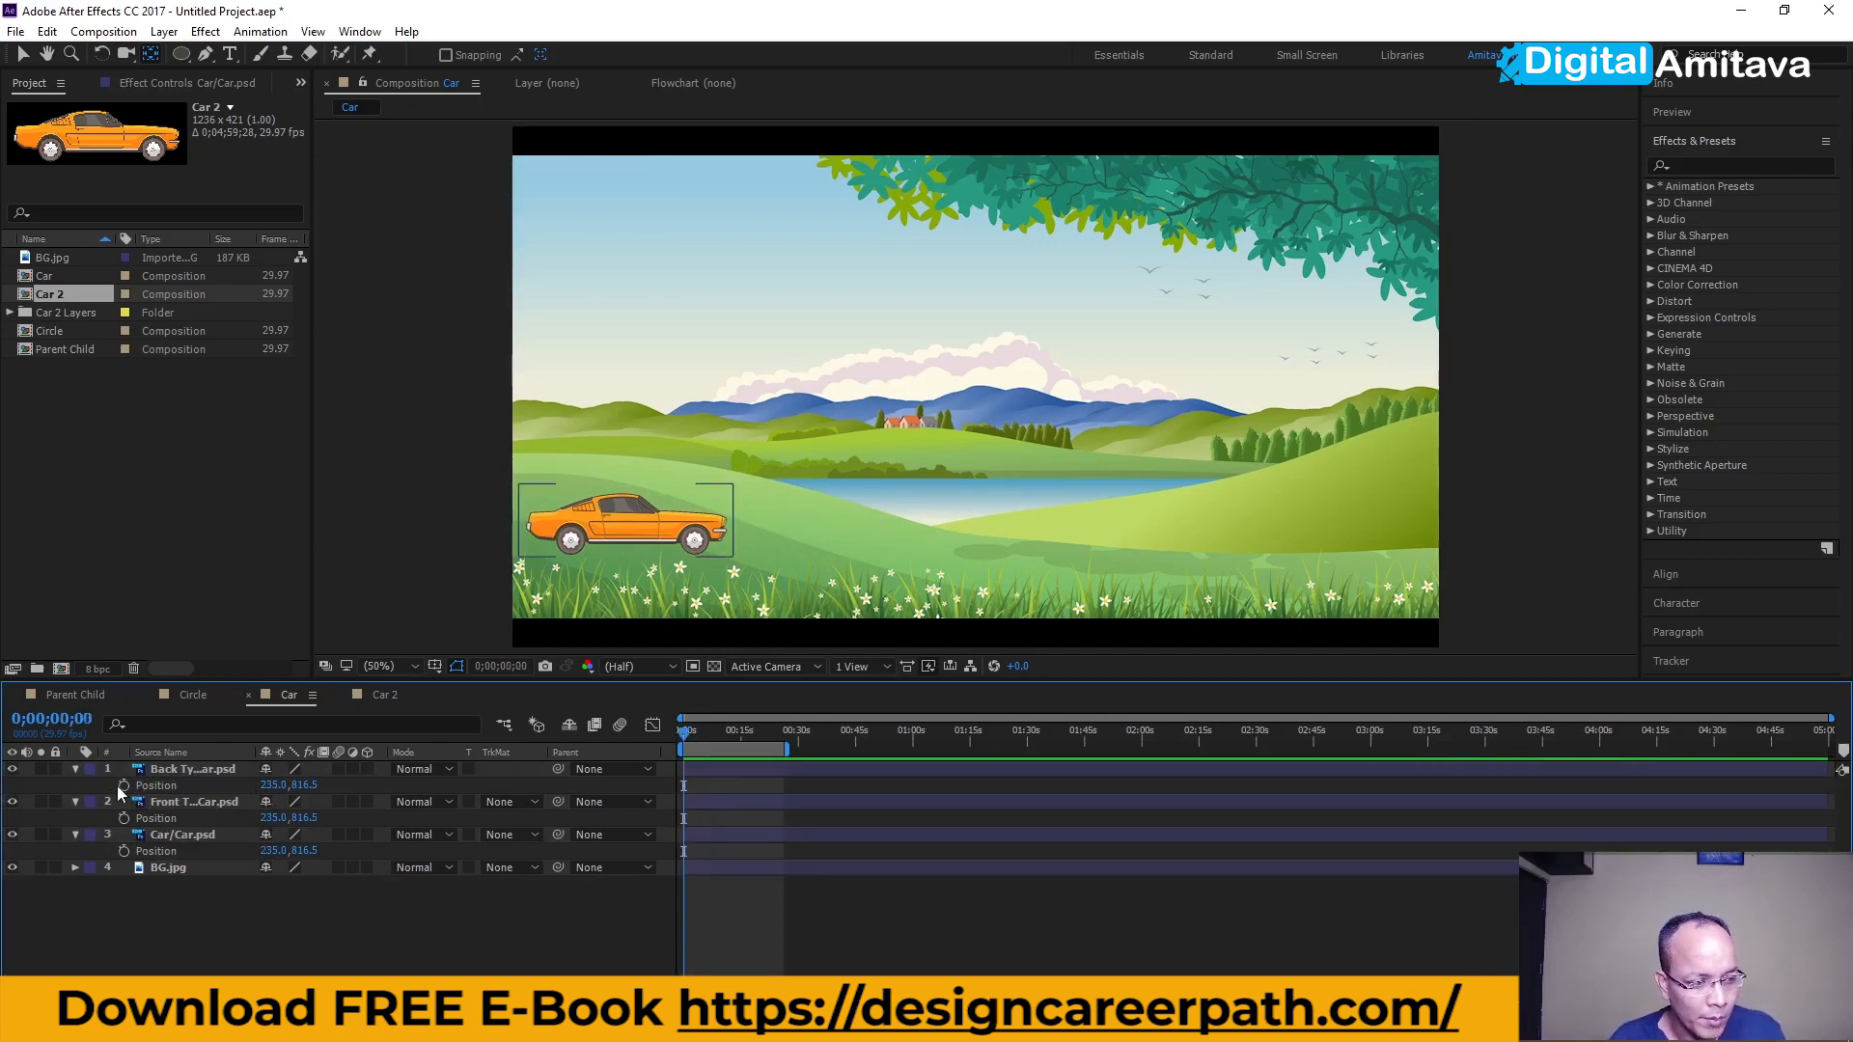
pyautogui.click(124, 850)
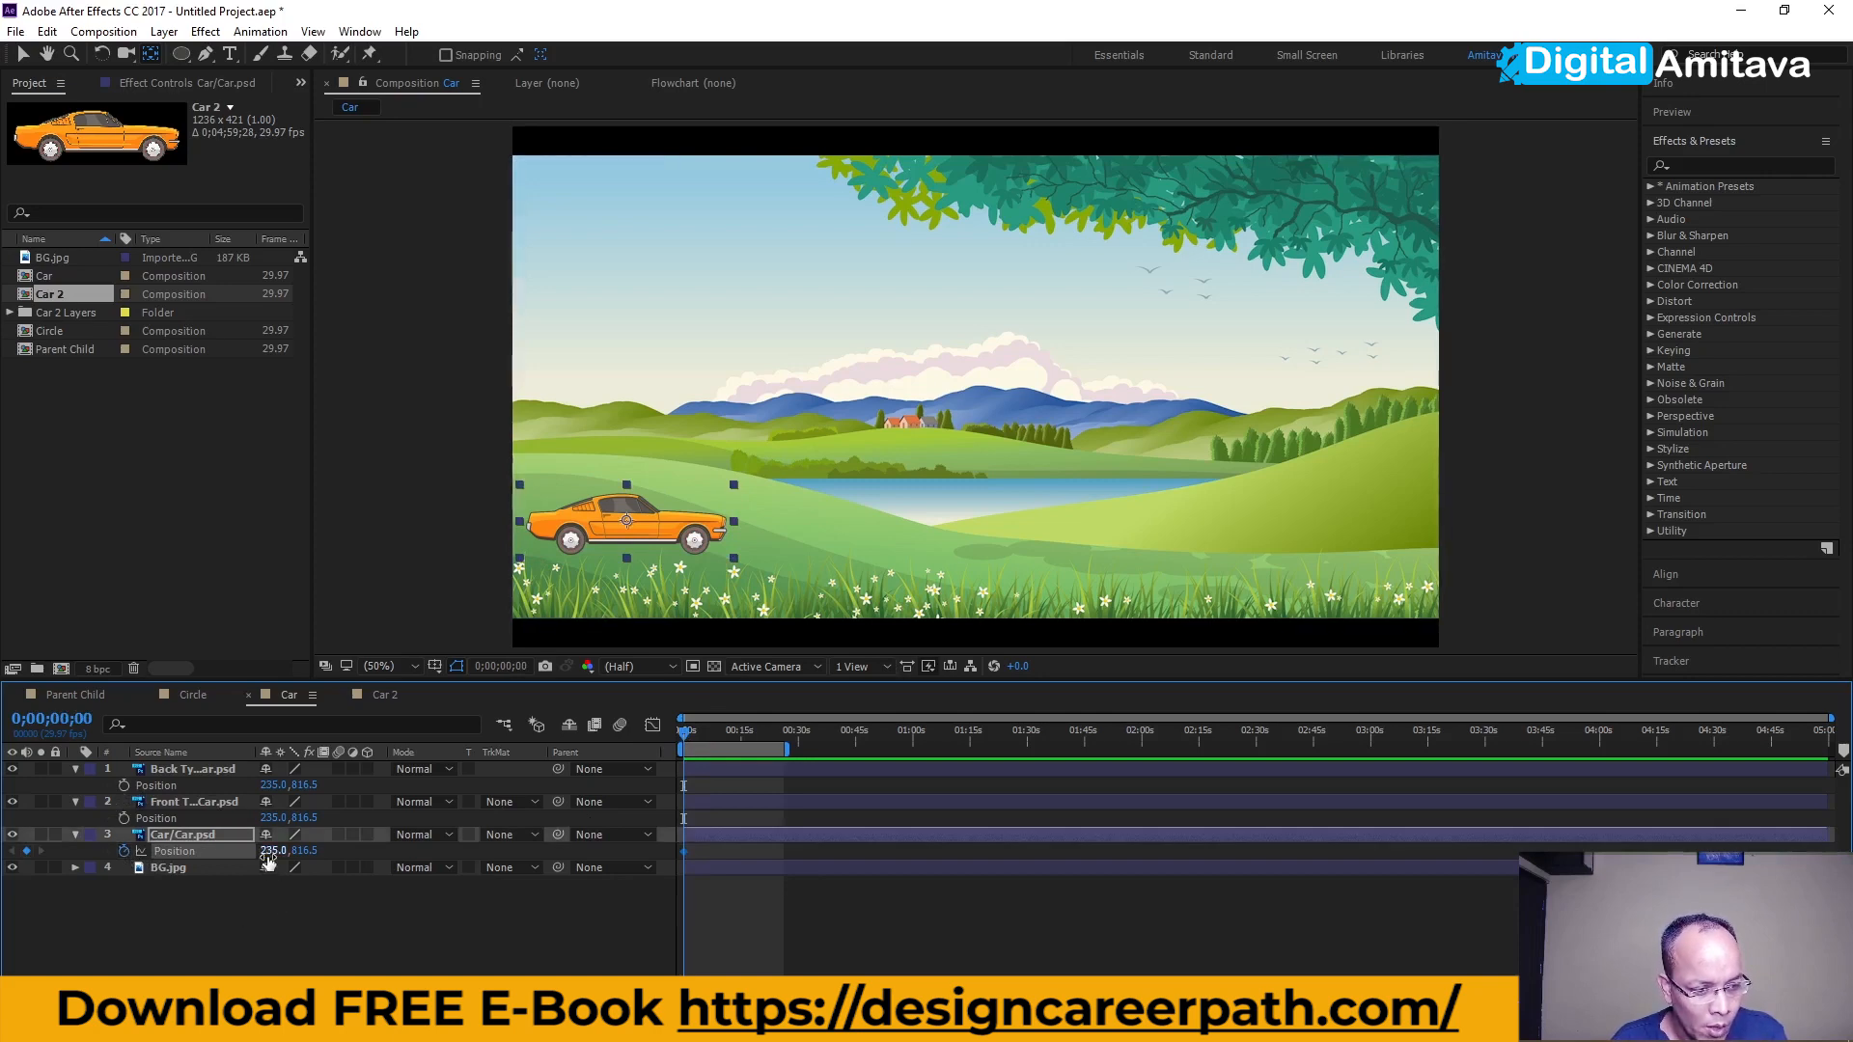
pyautogui.moveTo(275, 851); pyautogui.dragTo(633, 863)
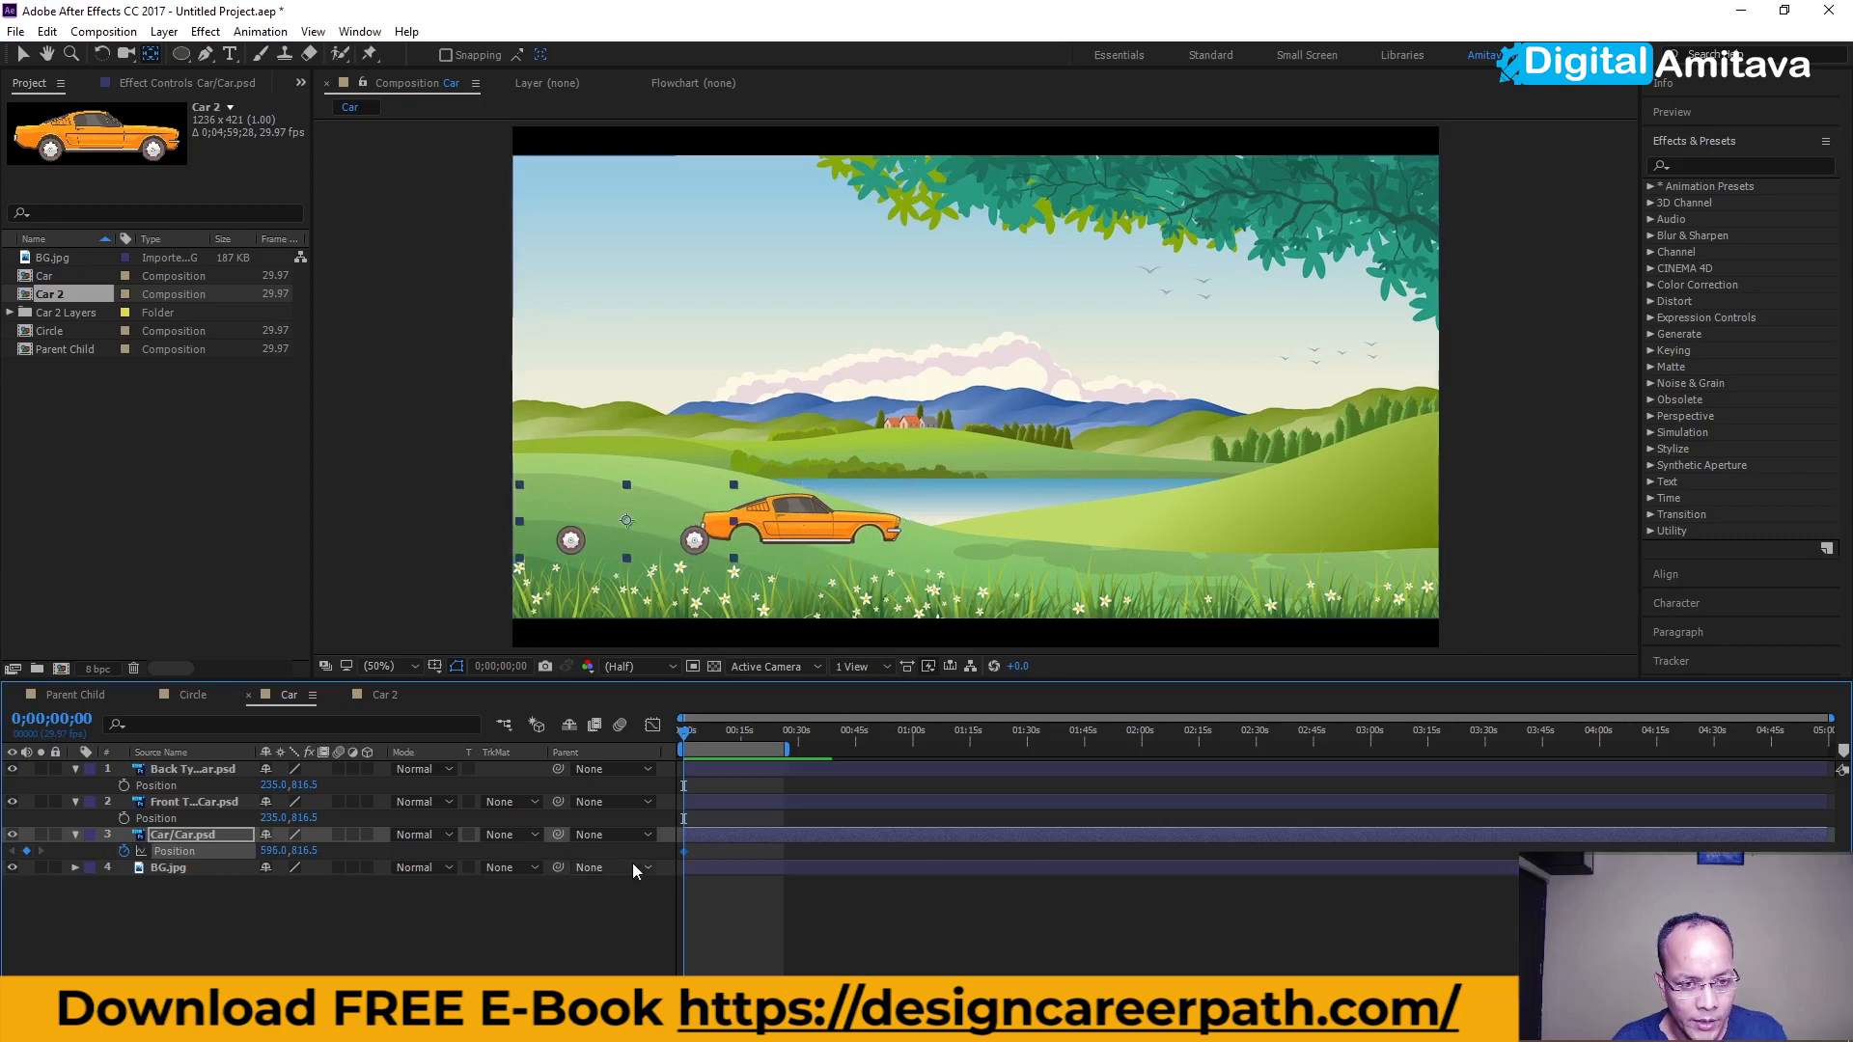
pyautogui.hotkey('ctrl', 'z')
# - Set the Car layer's Position to 1696, 816.5 at 0;00;25;23 and preview the body's motion
pyautogui.moveTo(683, 738); pyautogui.dragTo(782, 738)
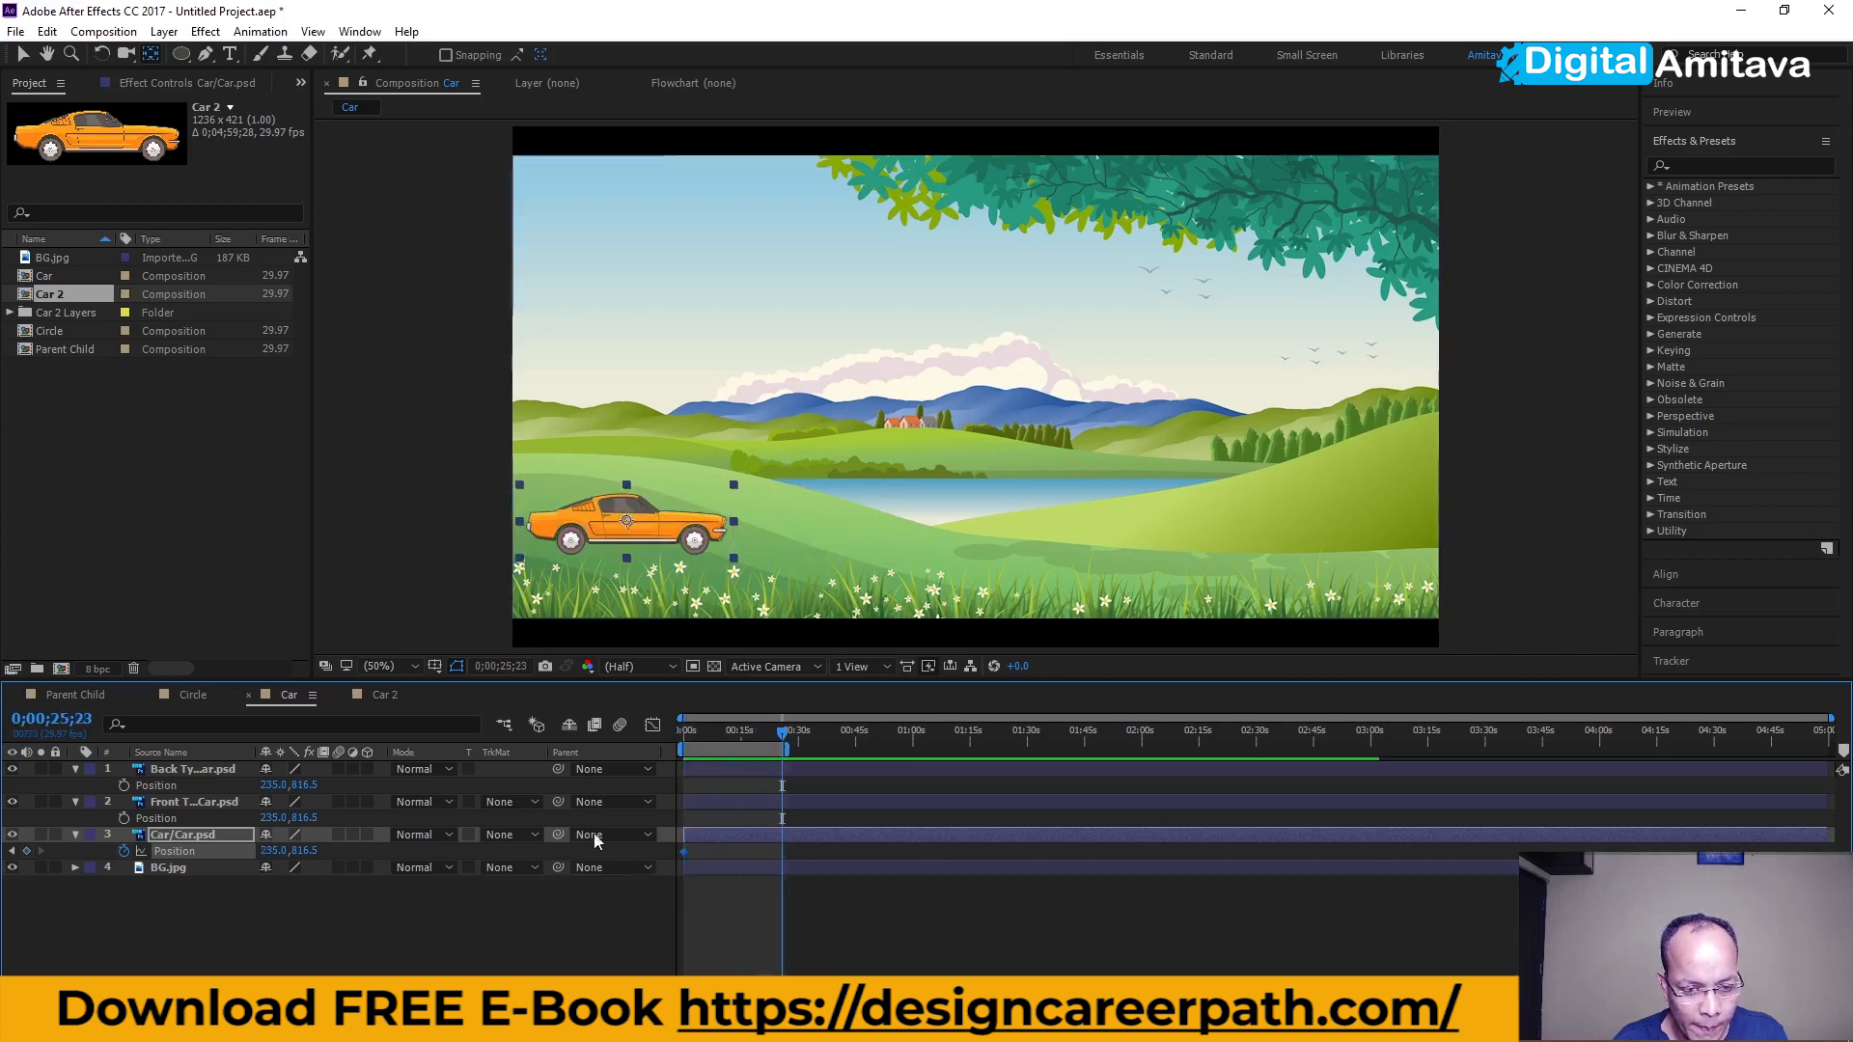
pyautogui.moveTo(270, 851); pyautogui.dragTo(1654, 823)
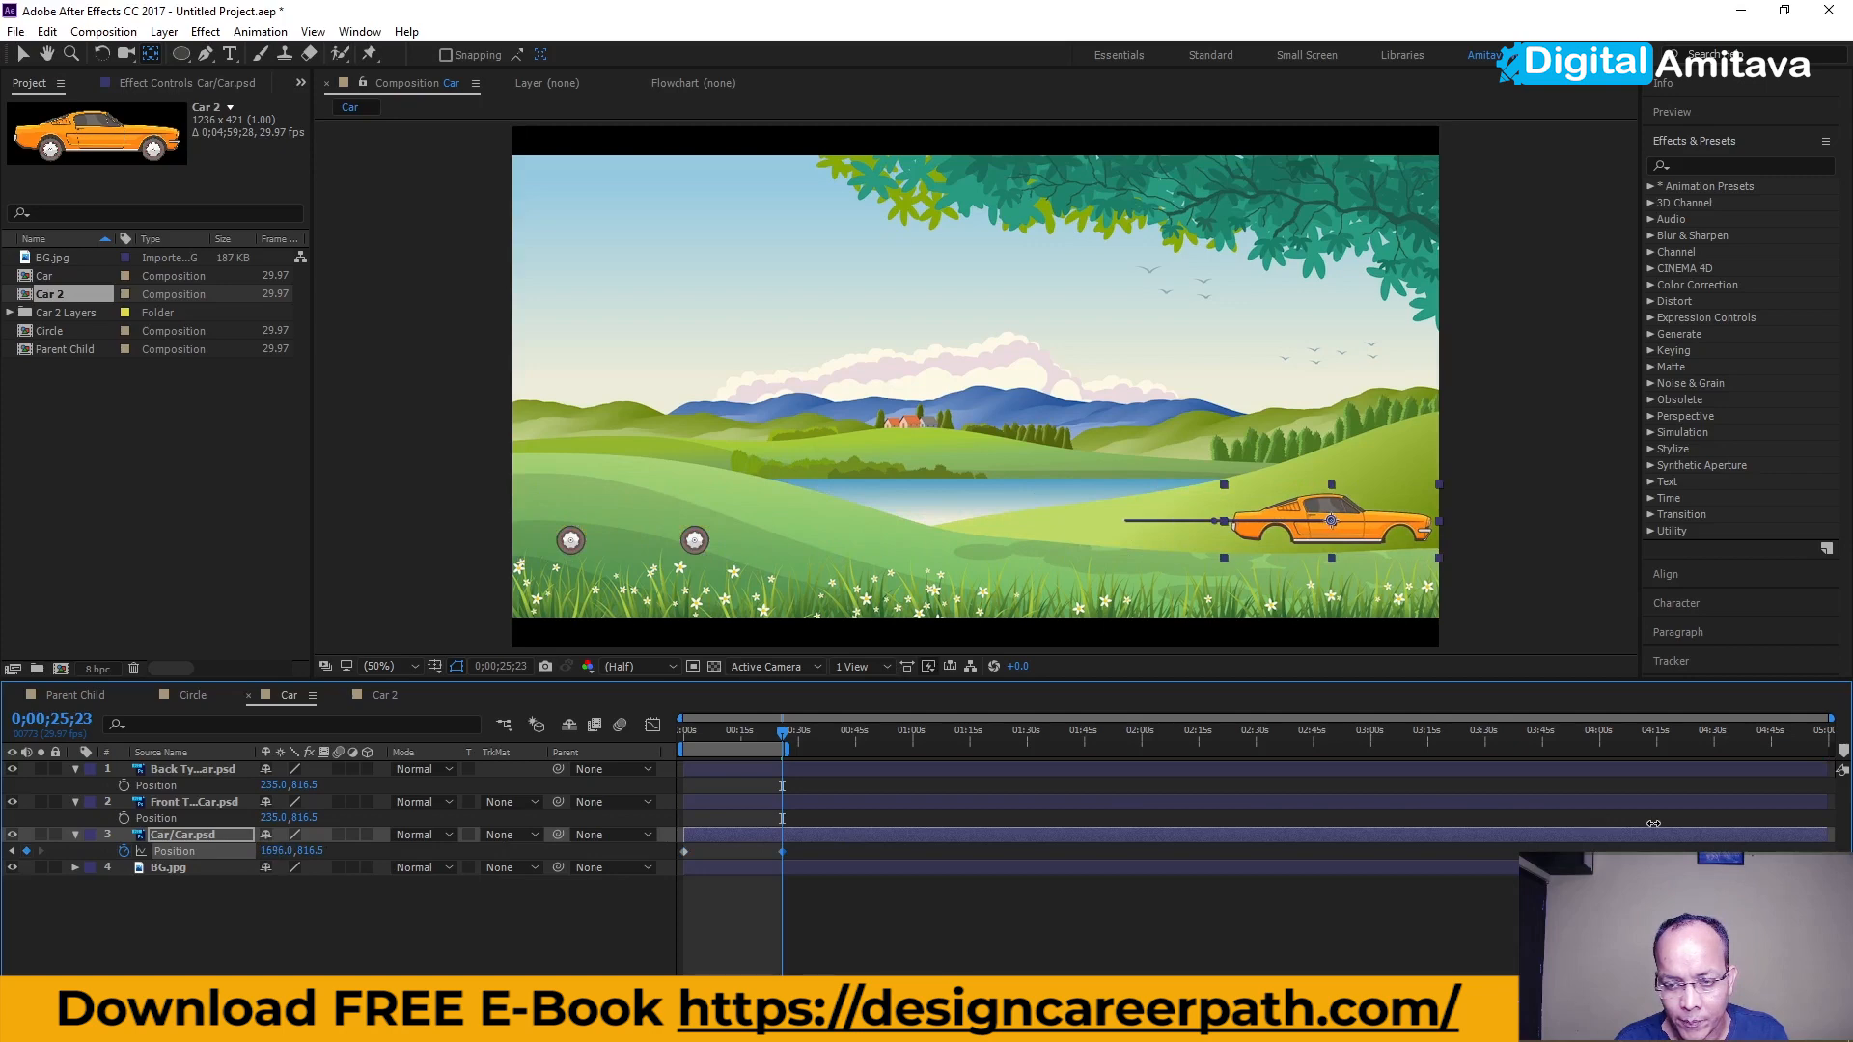
pyautogui.press('space')
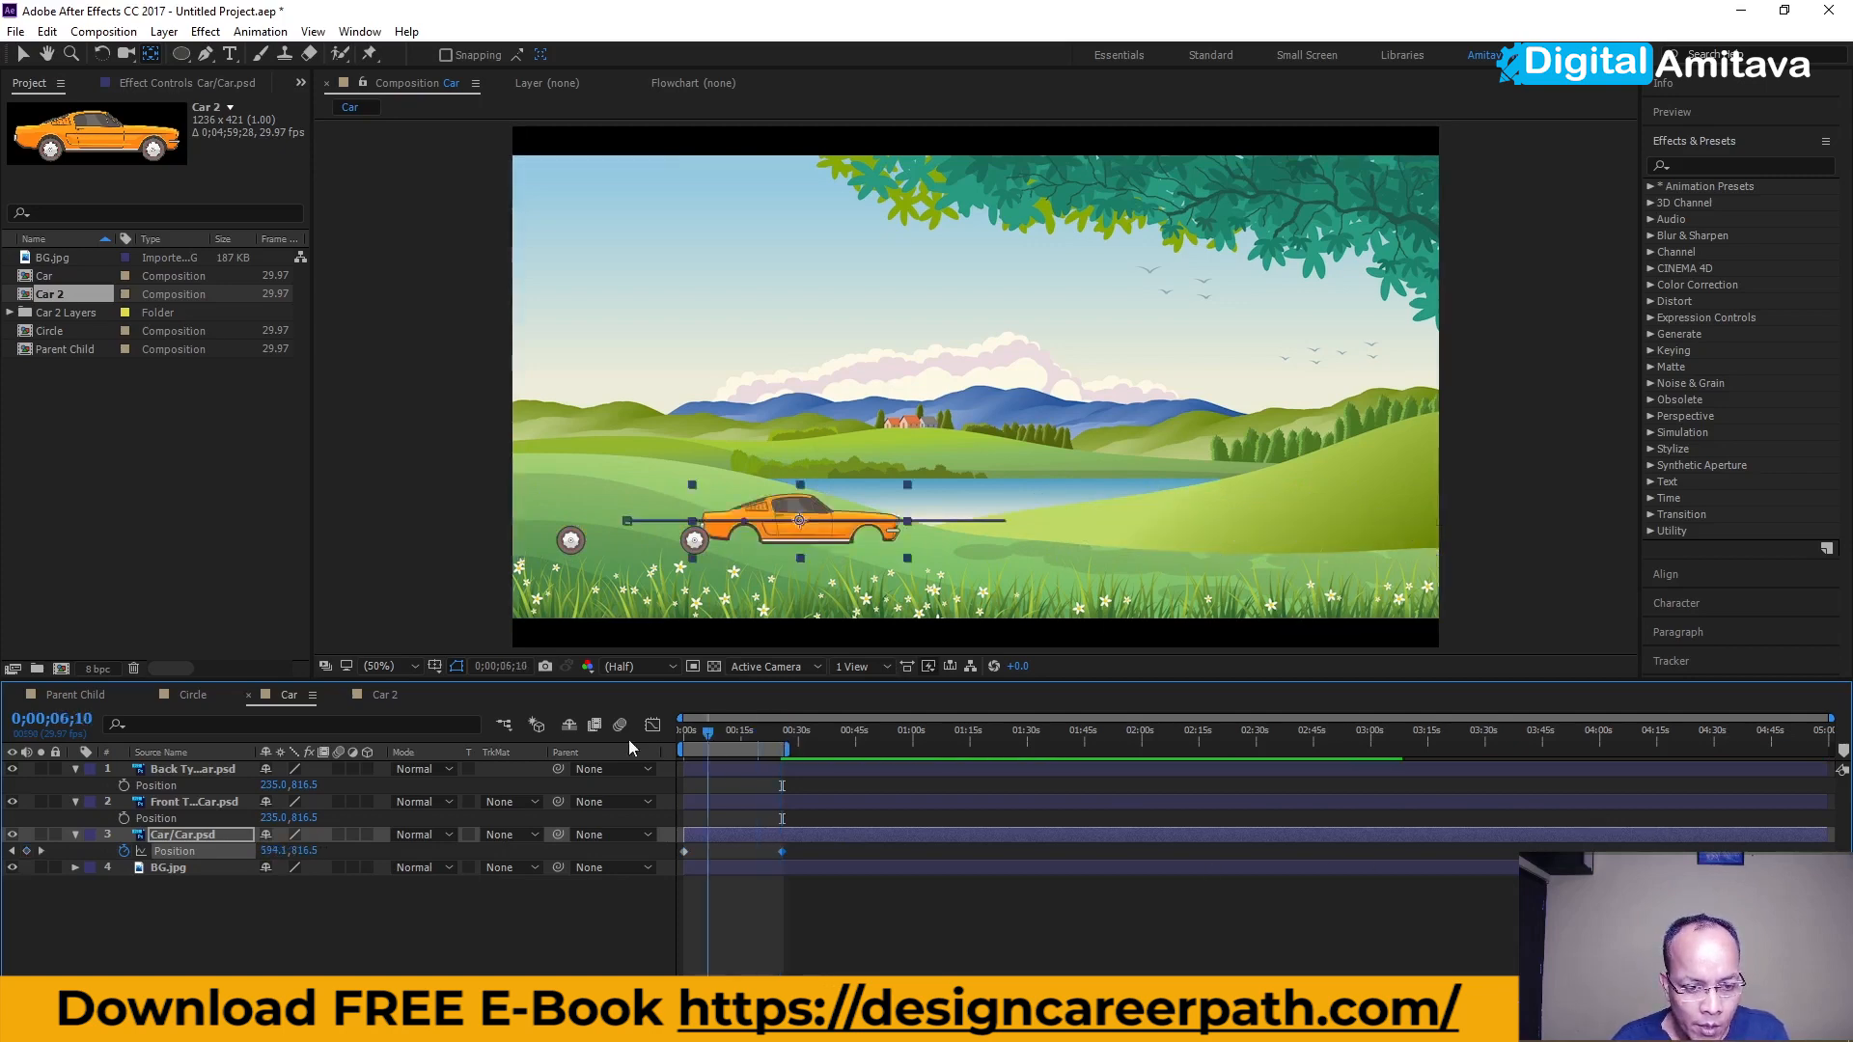
pyautogui.press('space')
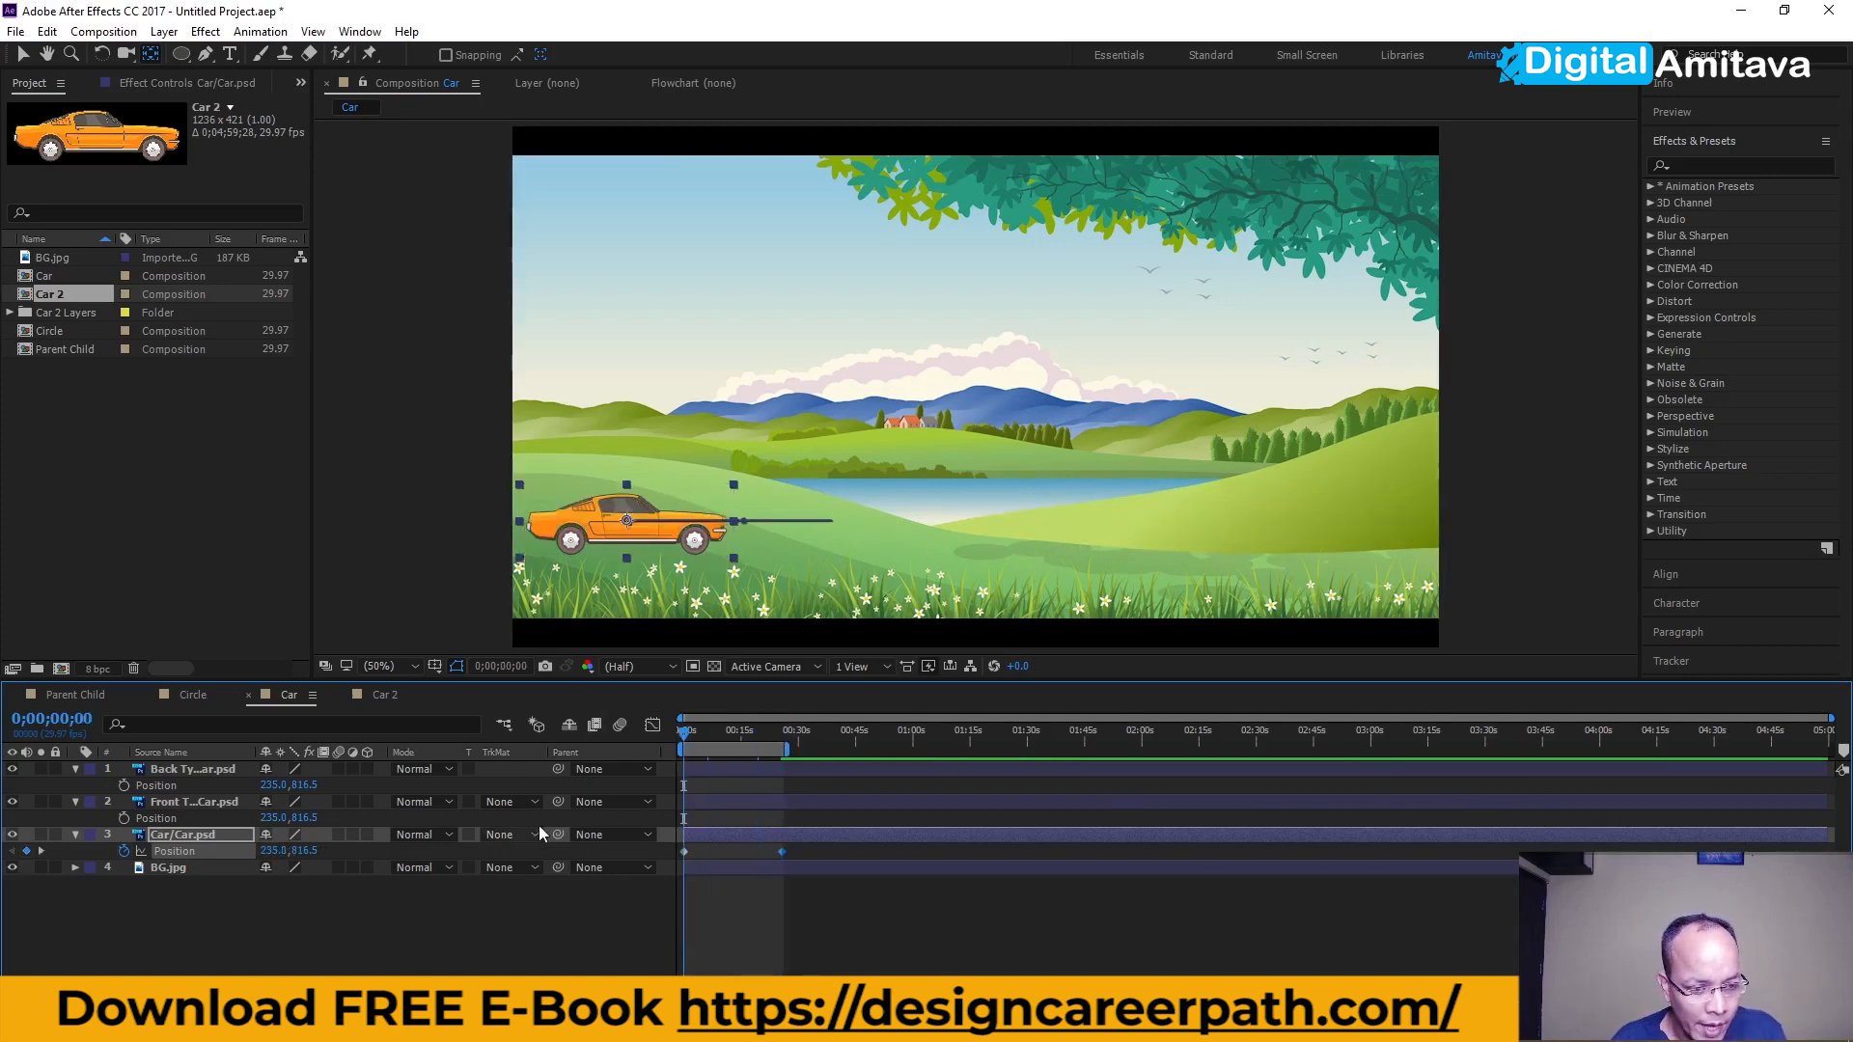
# - Parent the Front Tyre and Back Tyre layers to the Car layer and scrub through the motion
pyautogui.moveTo(560, 802); pyautogui.dragTo(326, 847)
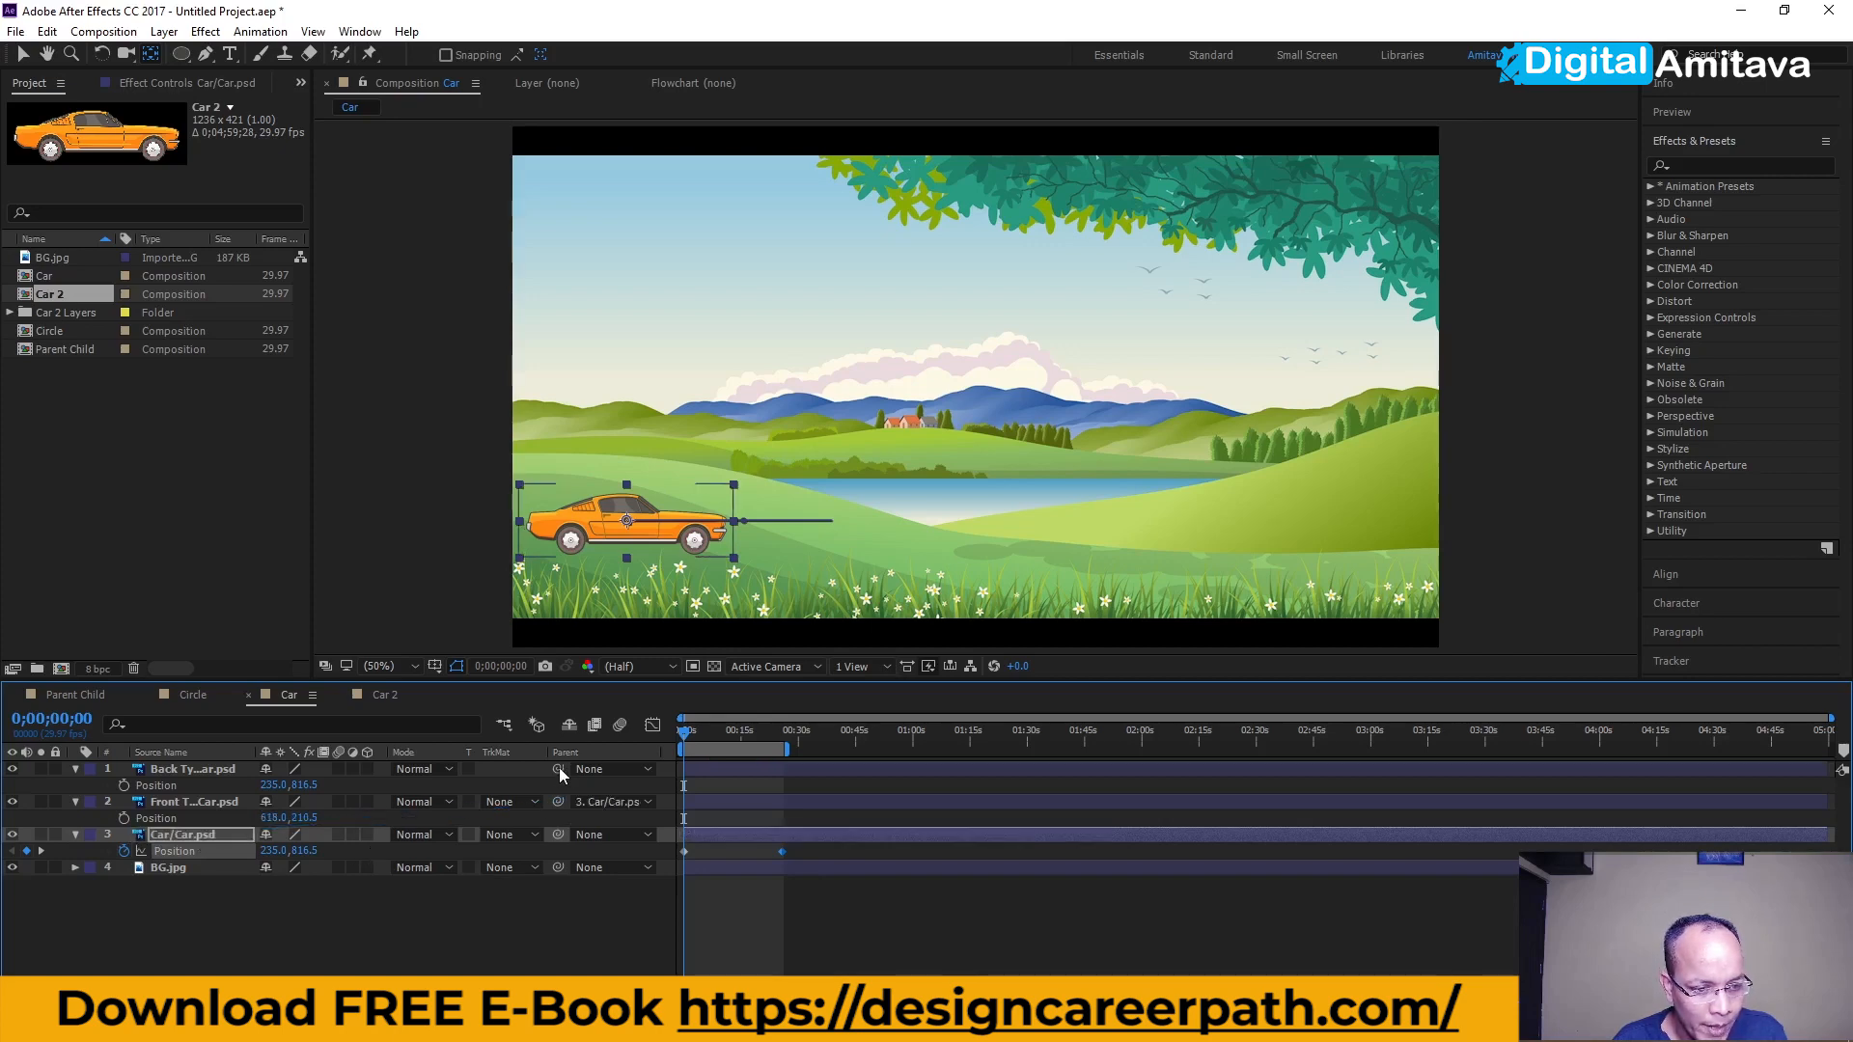
pyautogui.moveTo(559, 770); pyautogui.dragTo(179, 834)
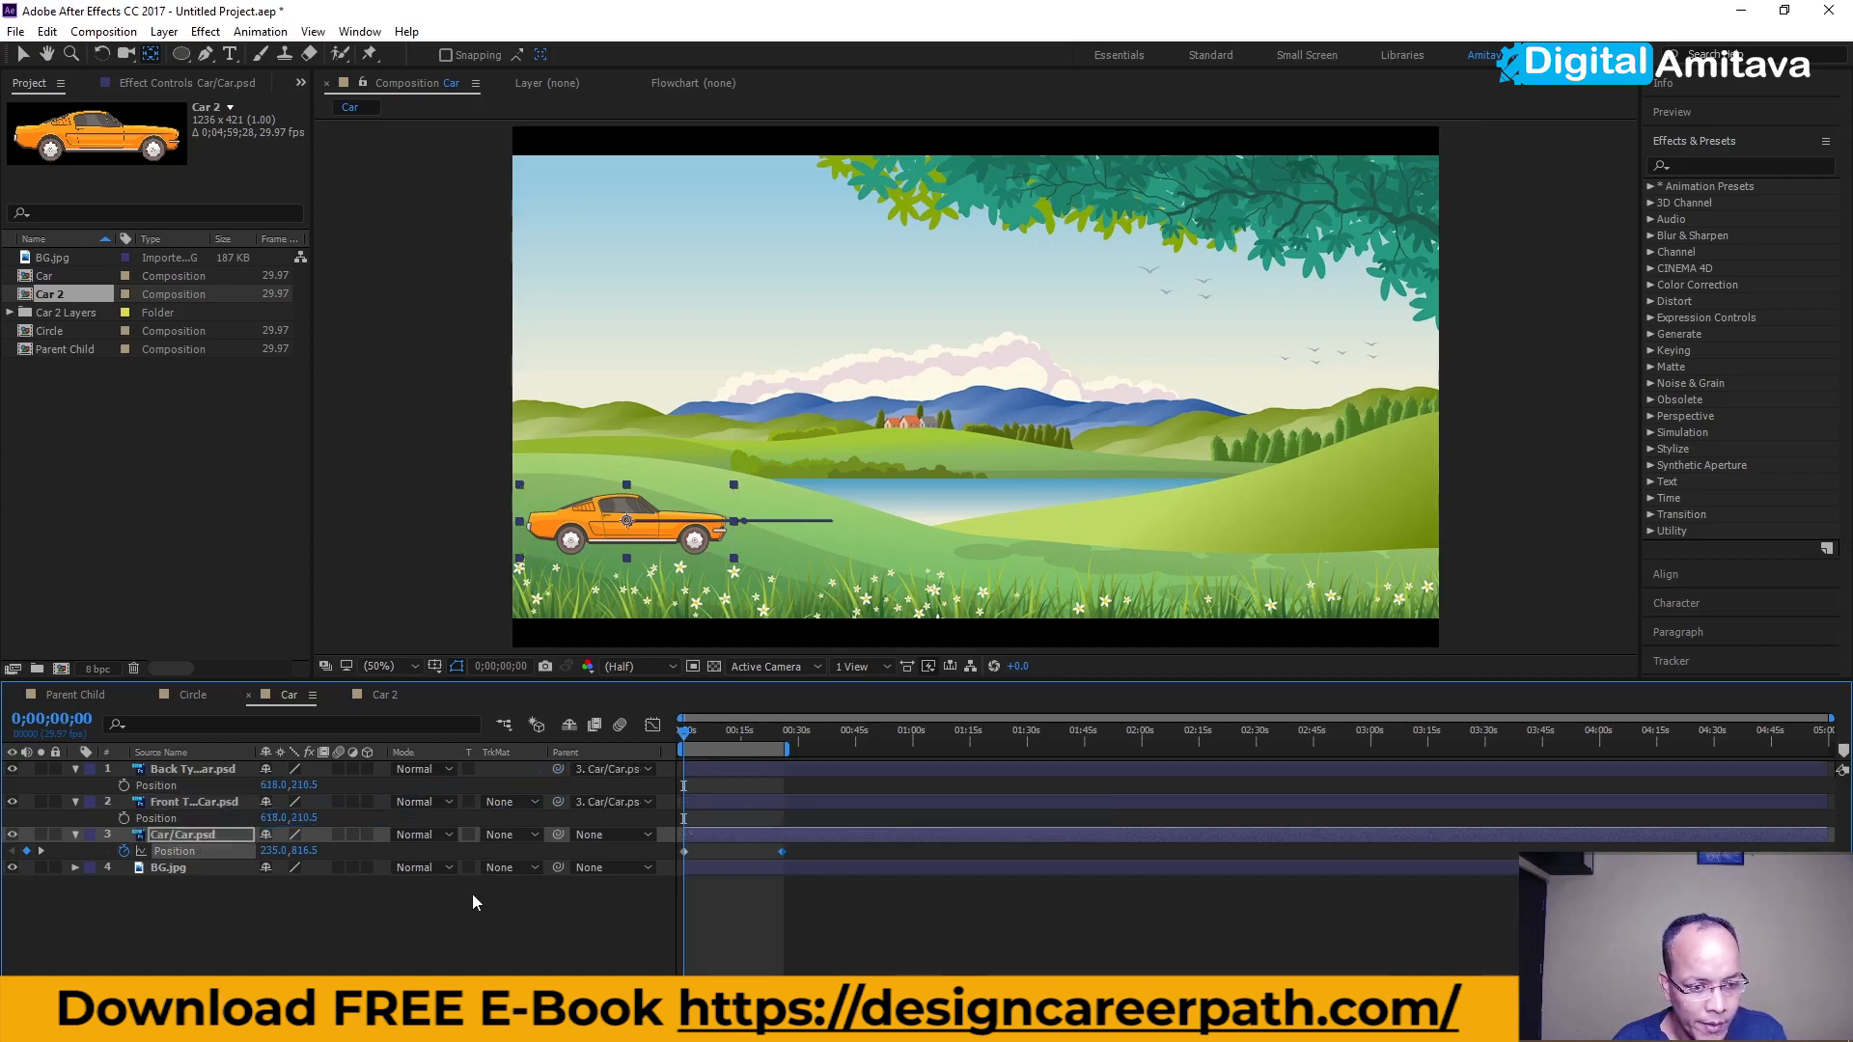
pyautogui.moveTo(686, 737); pyautogui.dragTo(723, 735)
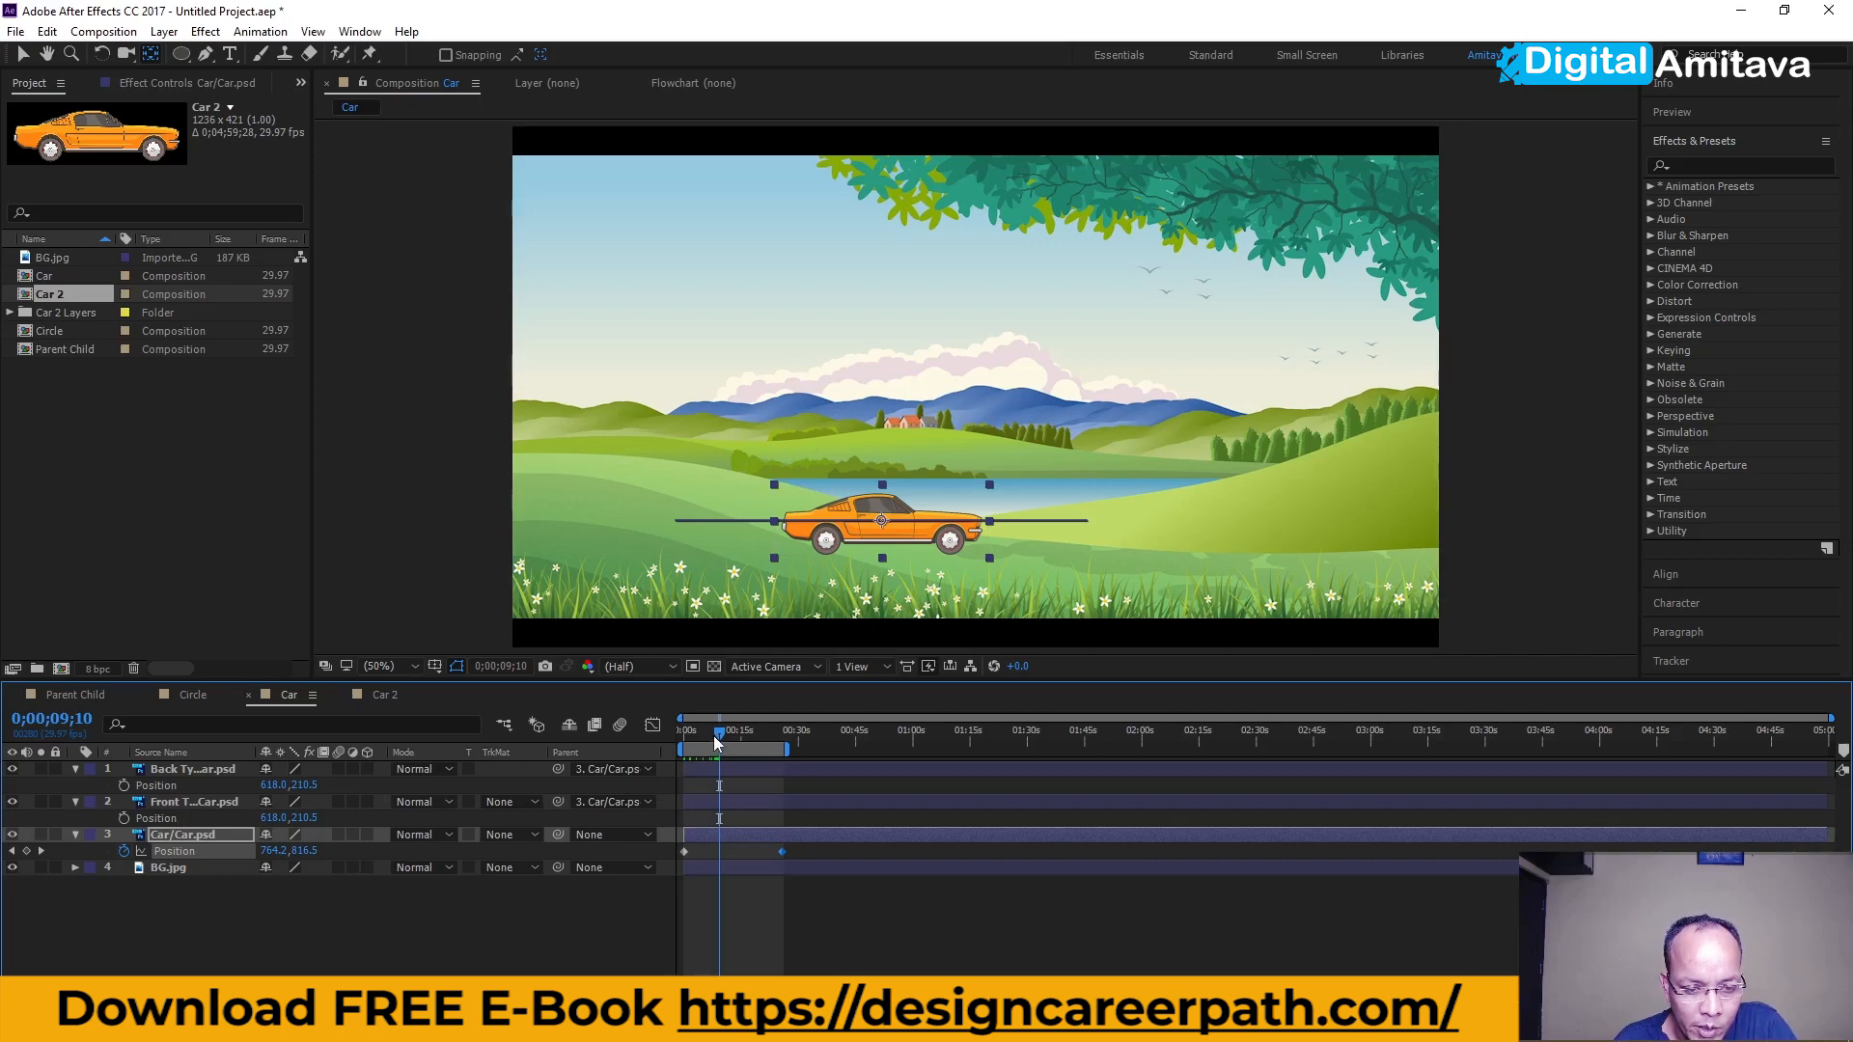
pyautogui.moveTo(720, 735); pyautogui.dragTo(630, 745)
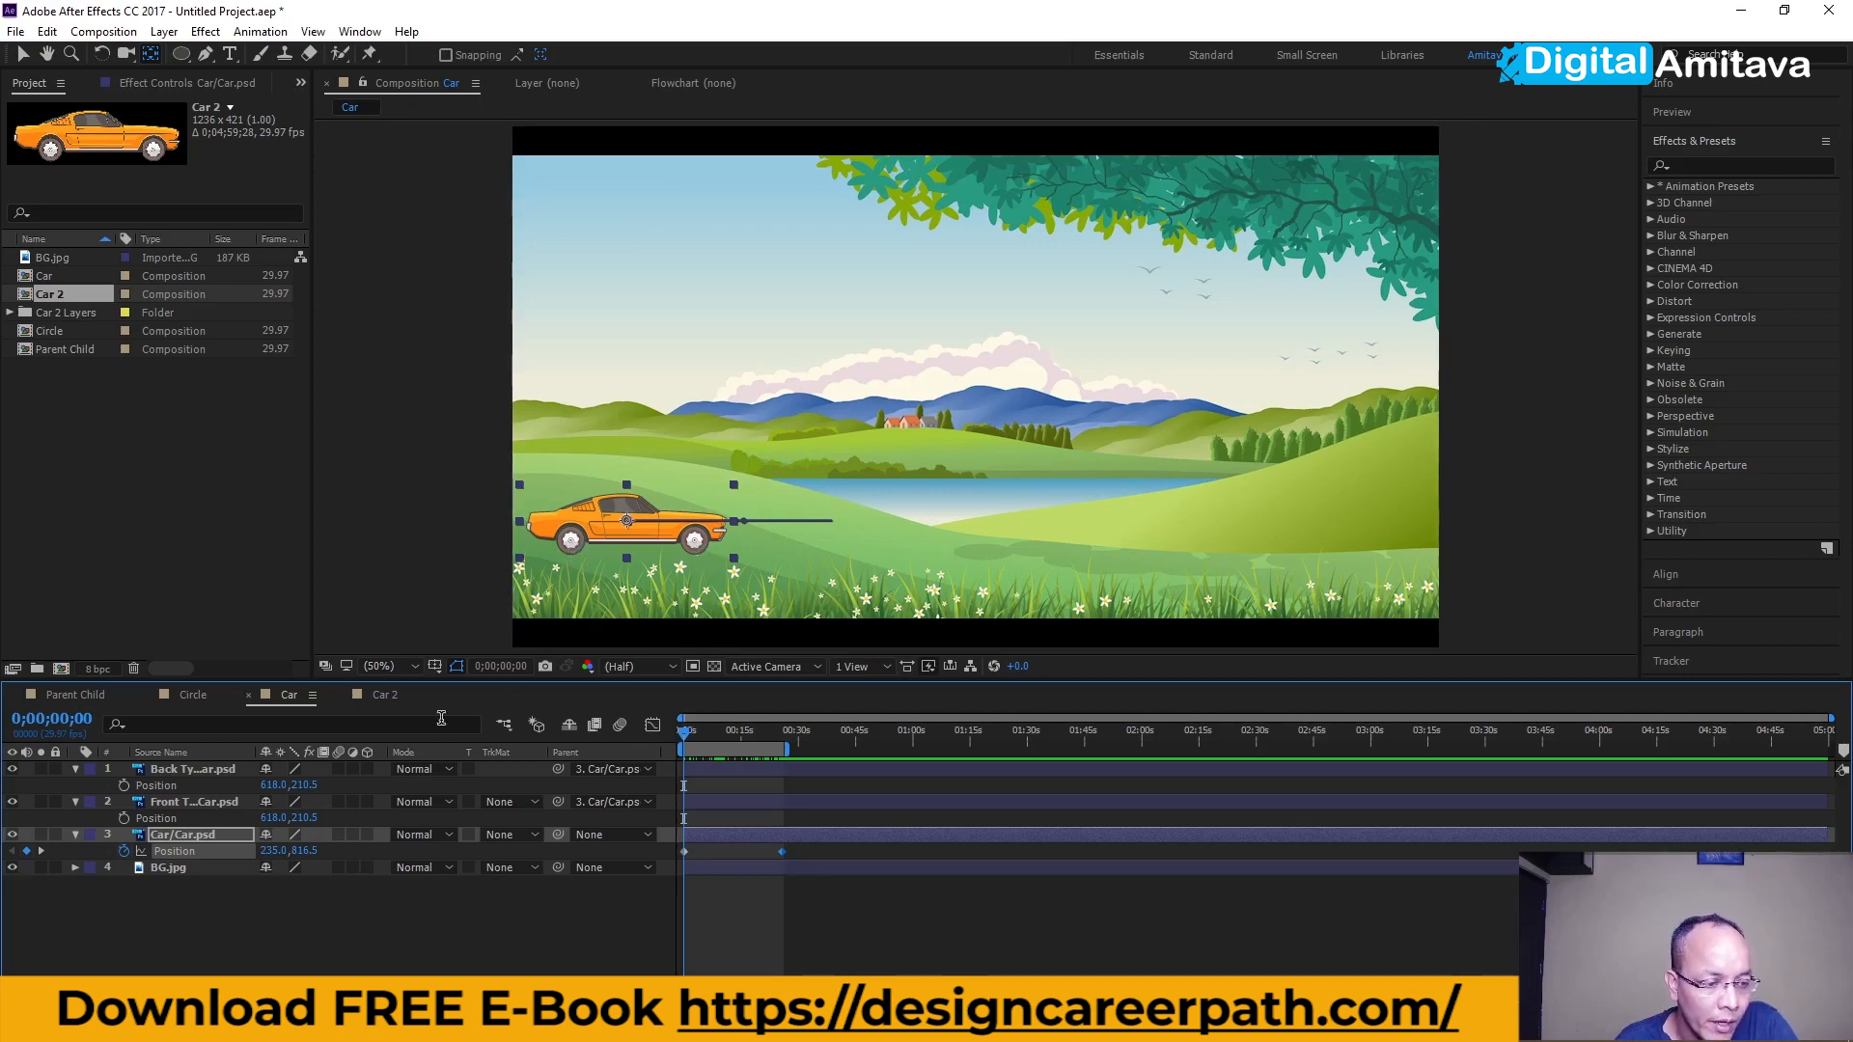
# - Pre-compose the Front Tyre layer, open the new composition and reveal the tyre layer's Rotation
pyautogui.rightClick(180, 809)
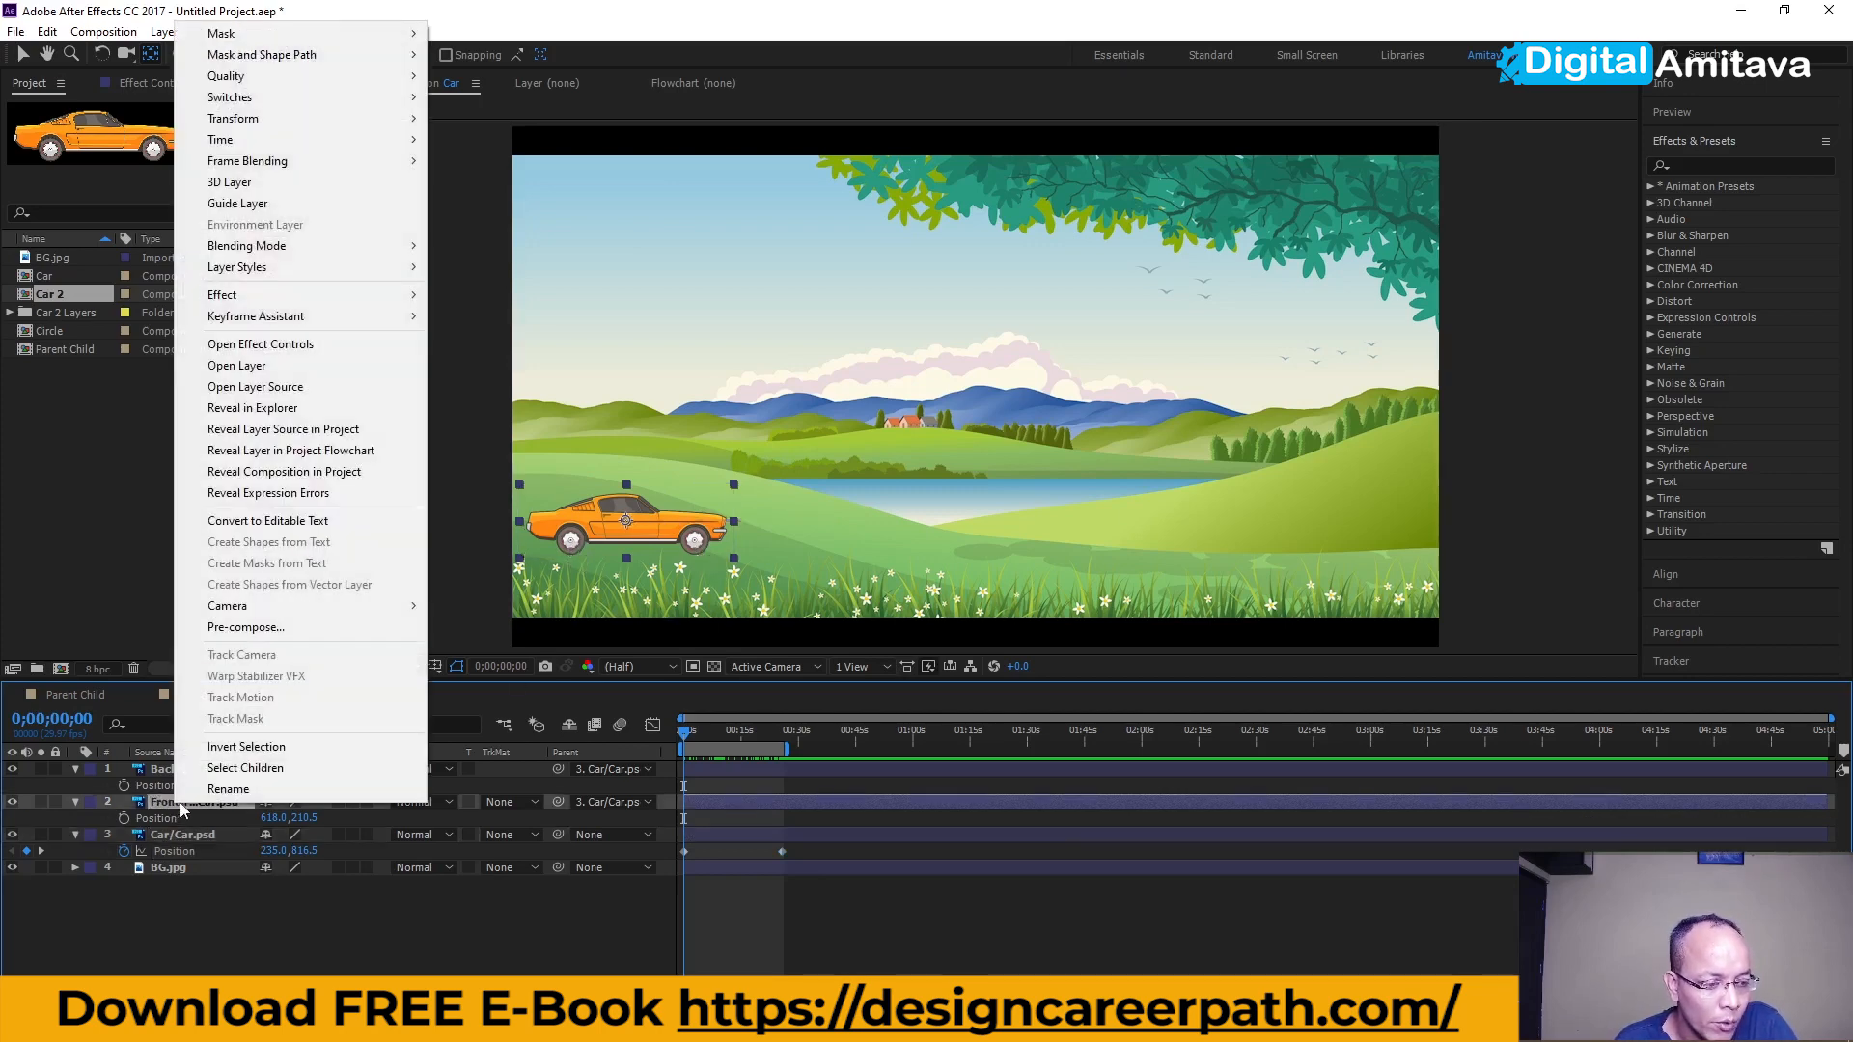
pyautogui.click(246, 627)
pyautogui.click(968, 620)
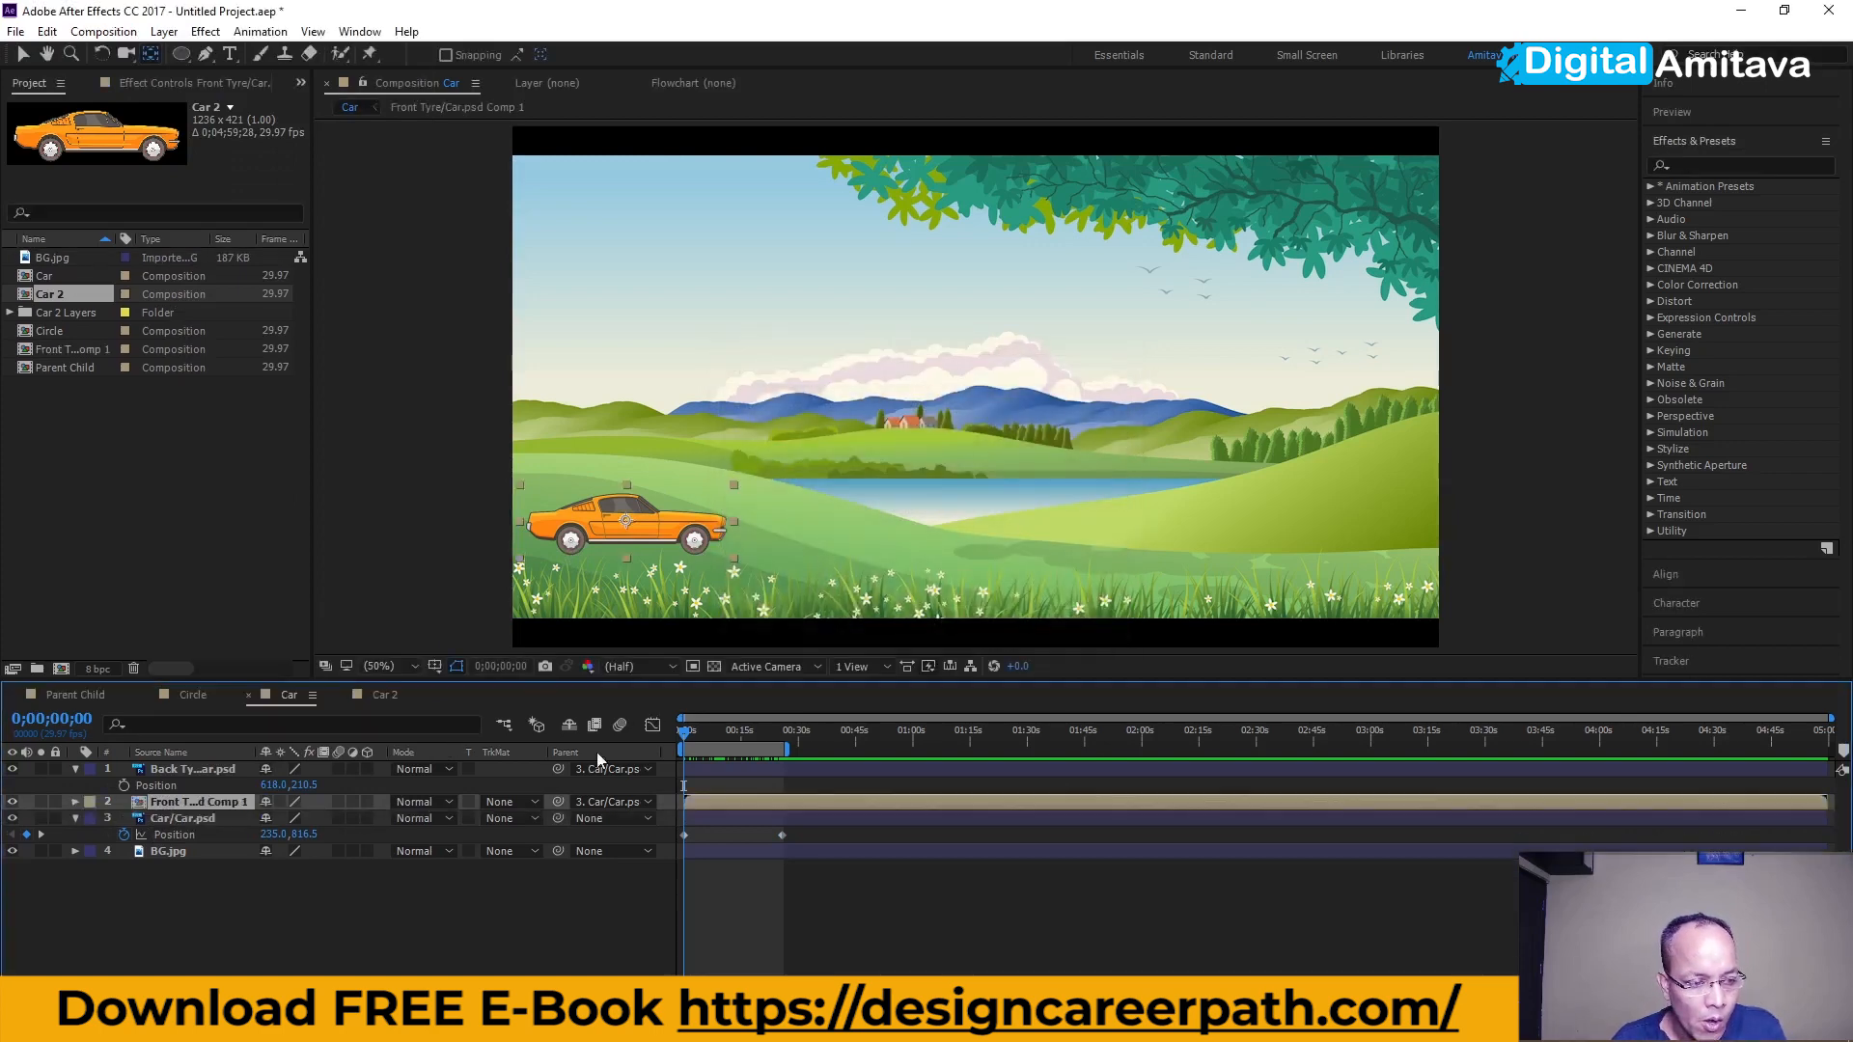
pyautogui.doubleClick(190, 802)
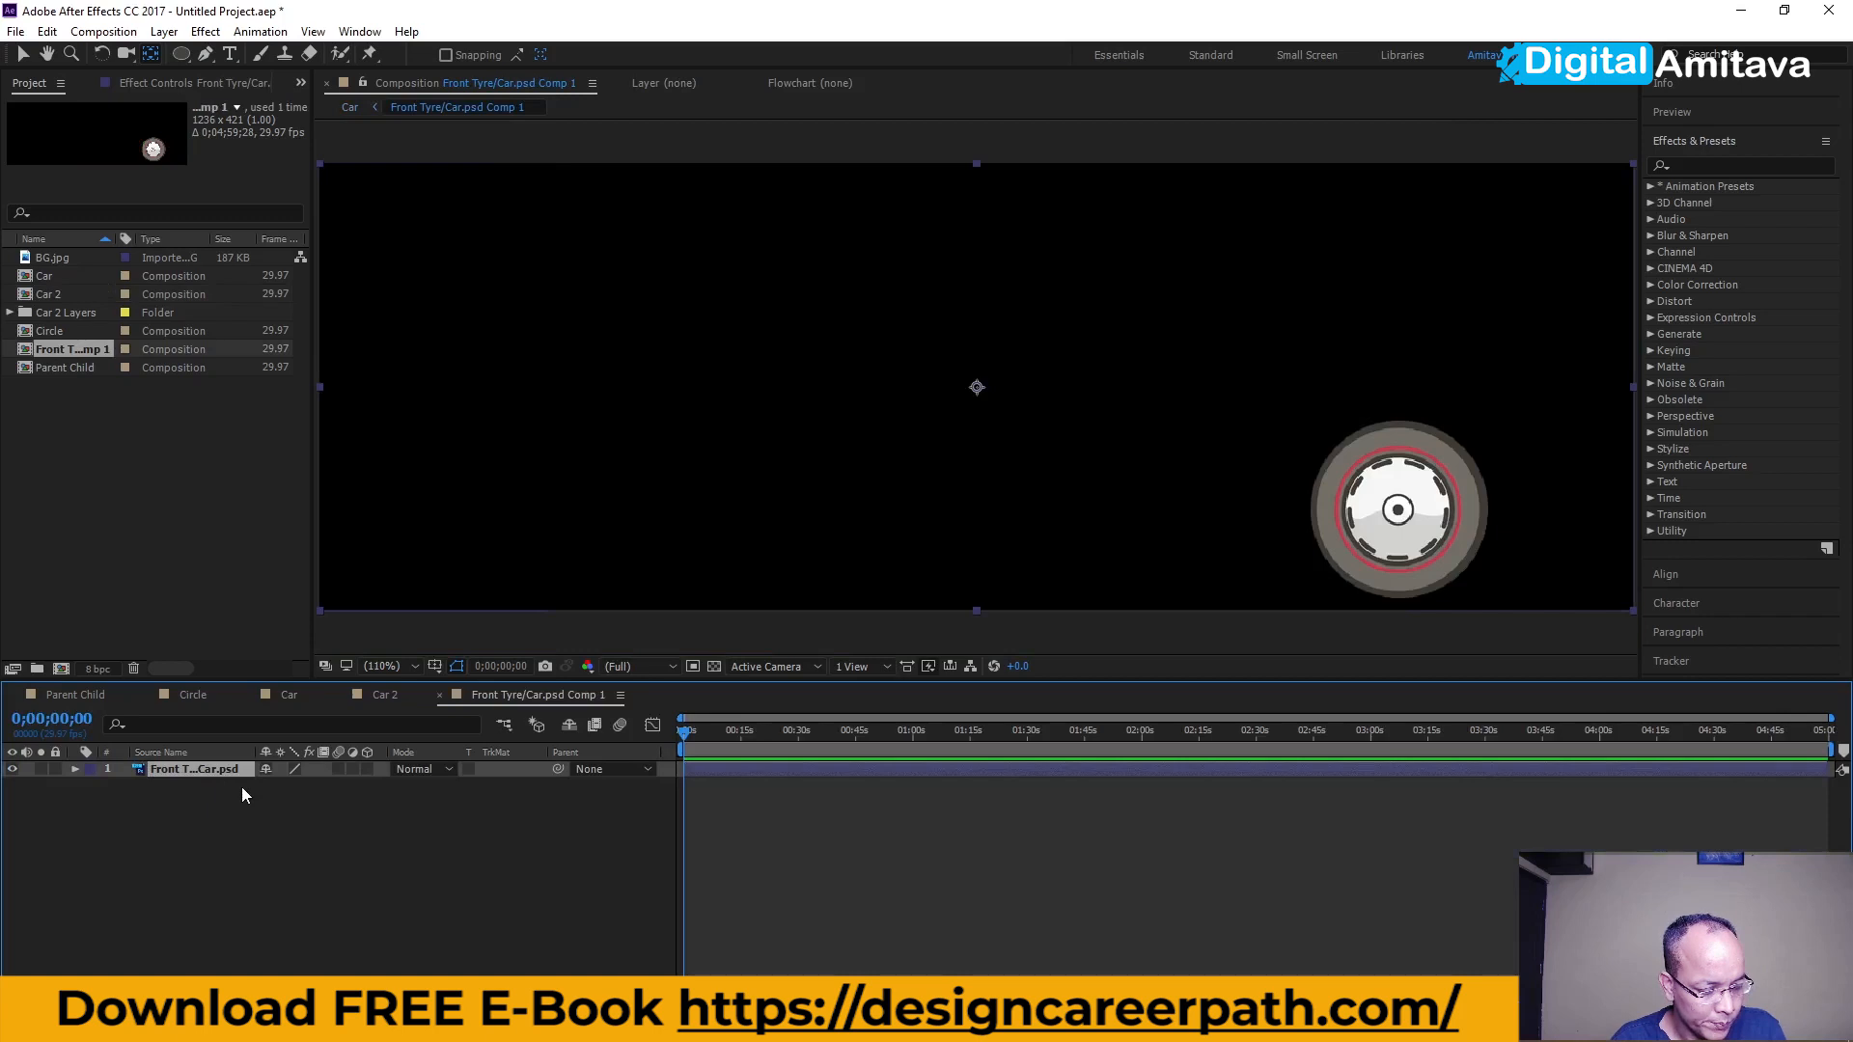
pyautogui.press('r')
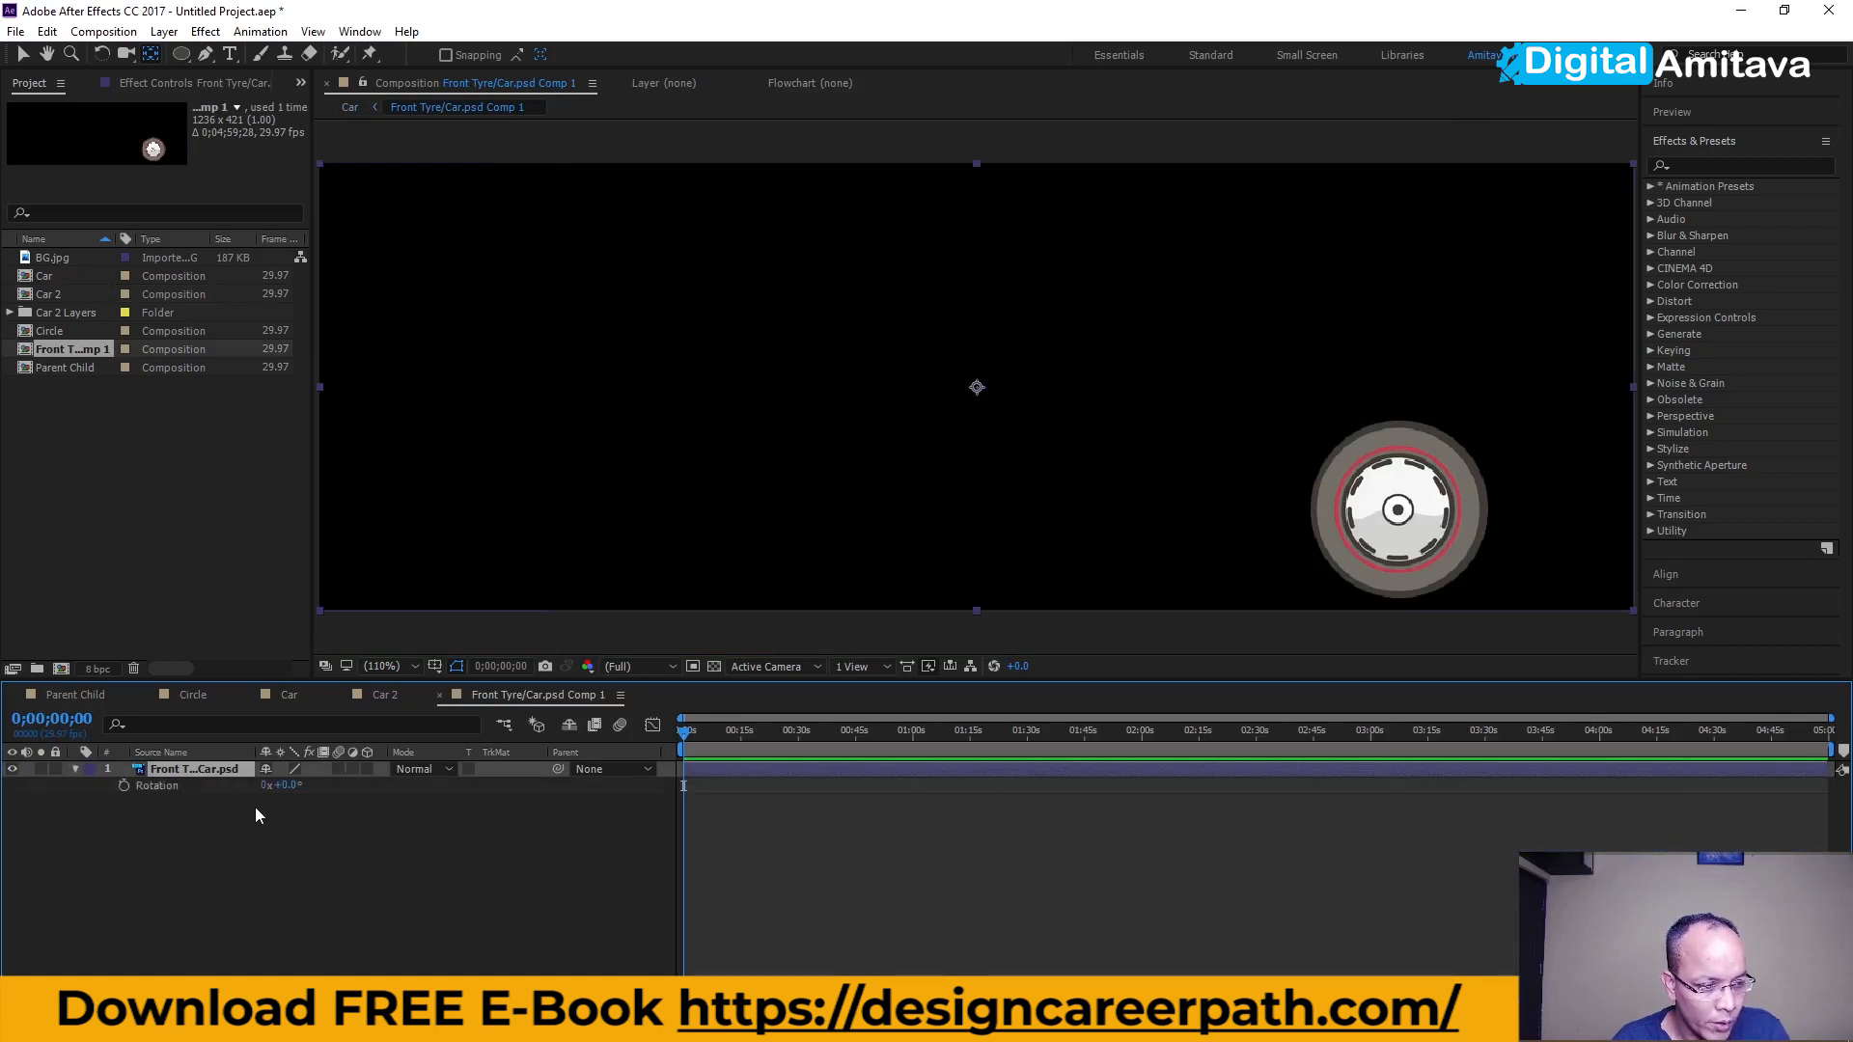
# - After checking the car's motion, keyframe the front tyre's Rotation from 0 at 0;00;00;00 to 10 revolutions at 0;00;19;06 and scrub through it
pyautogui.click(386, 695)
pyautogui.click(287, 694)
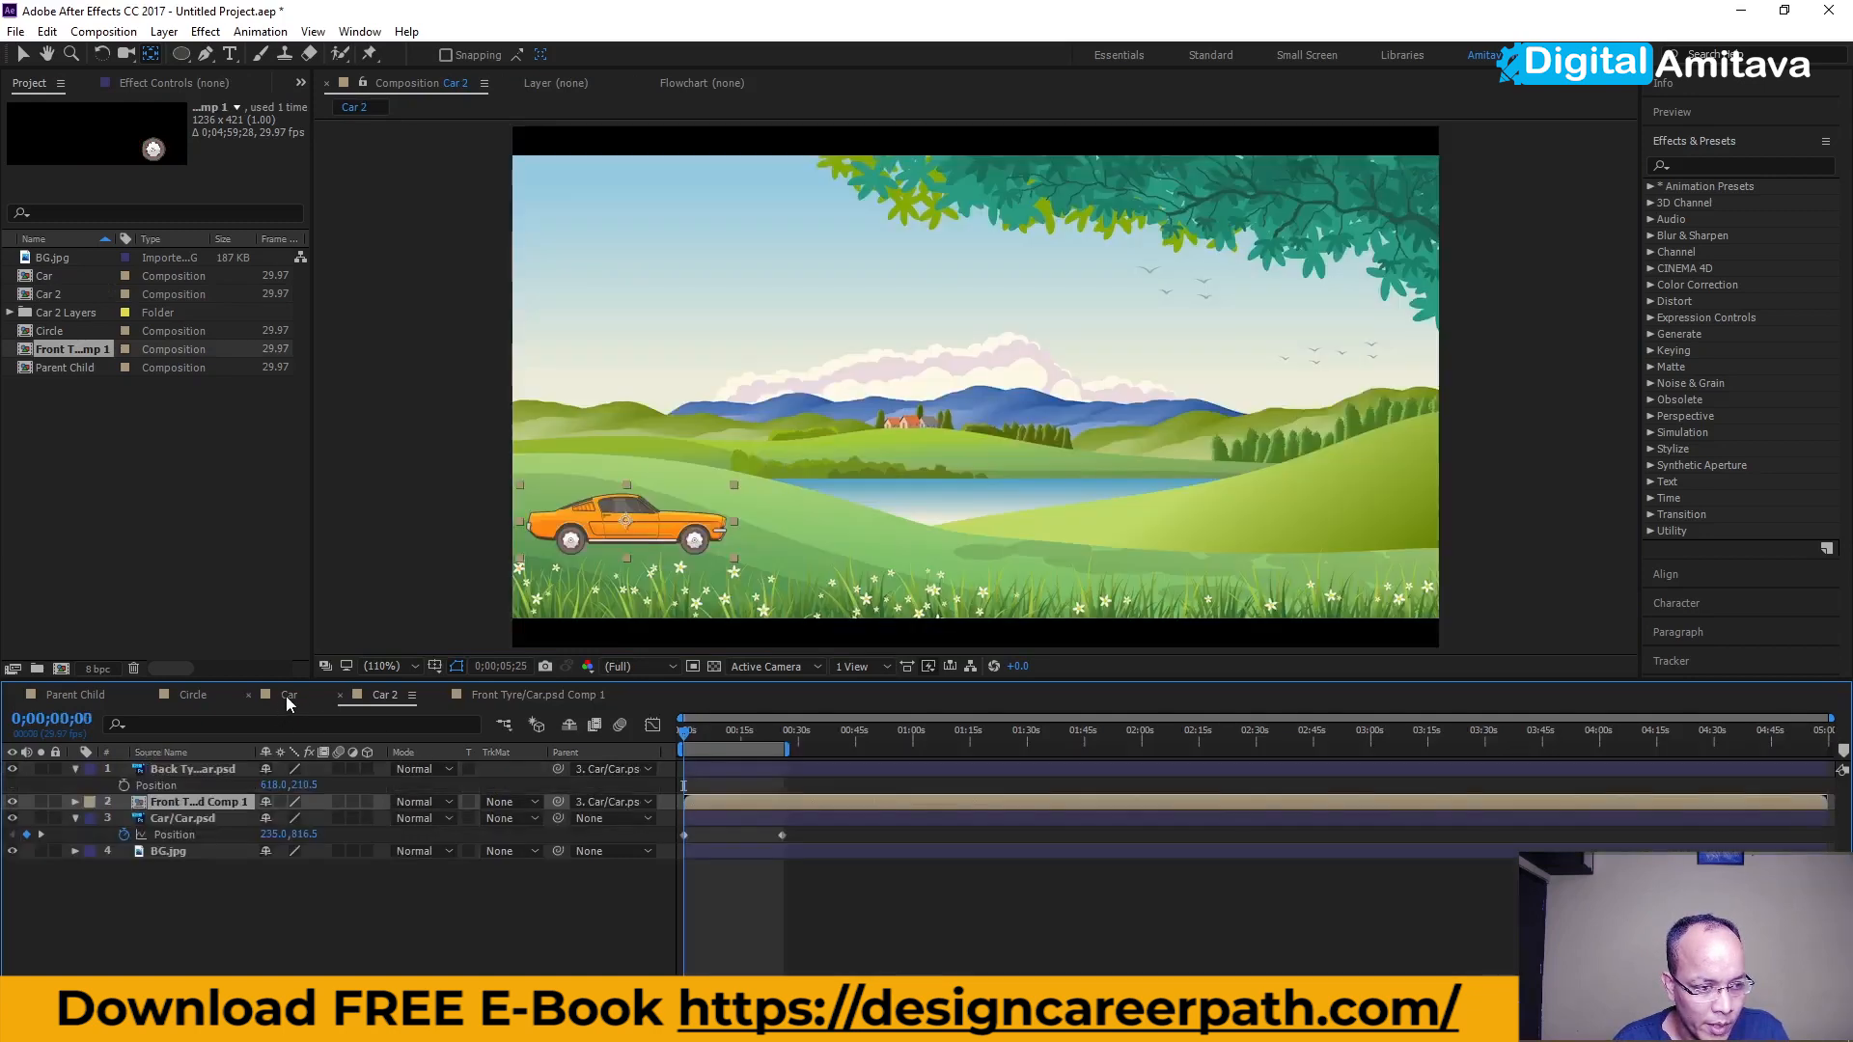
pyautogui.moveTo(686, 737); pyautogui.dragTo(782, 733)
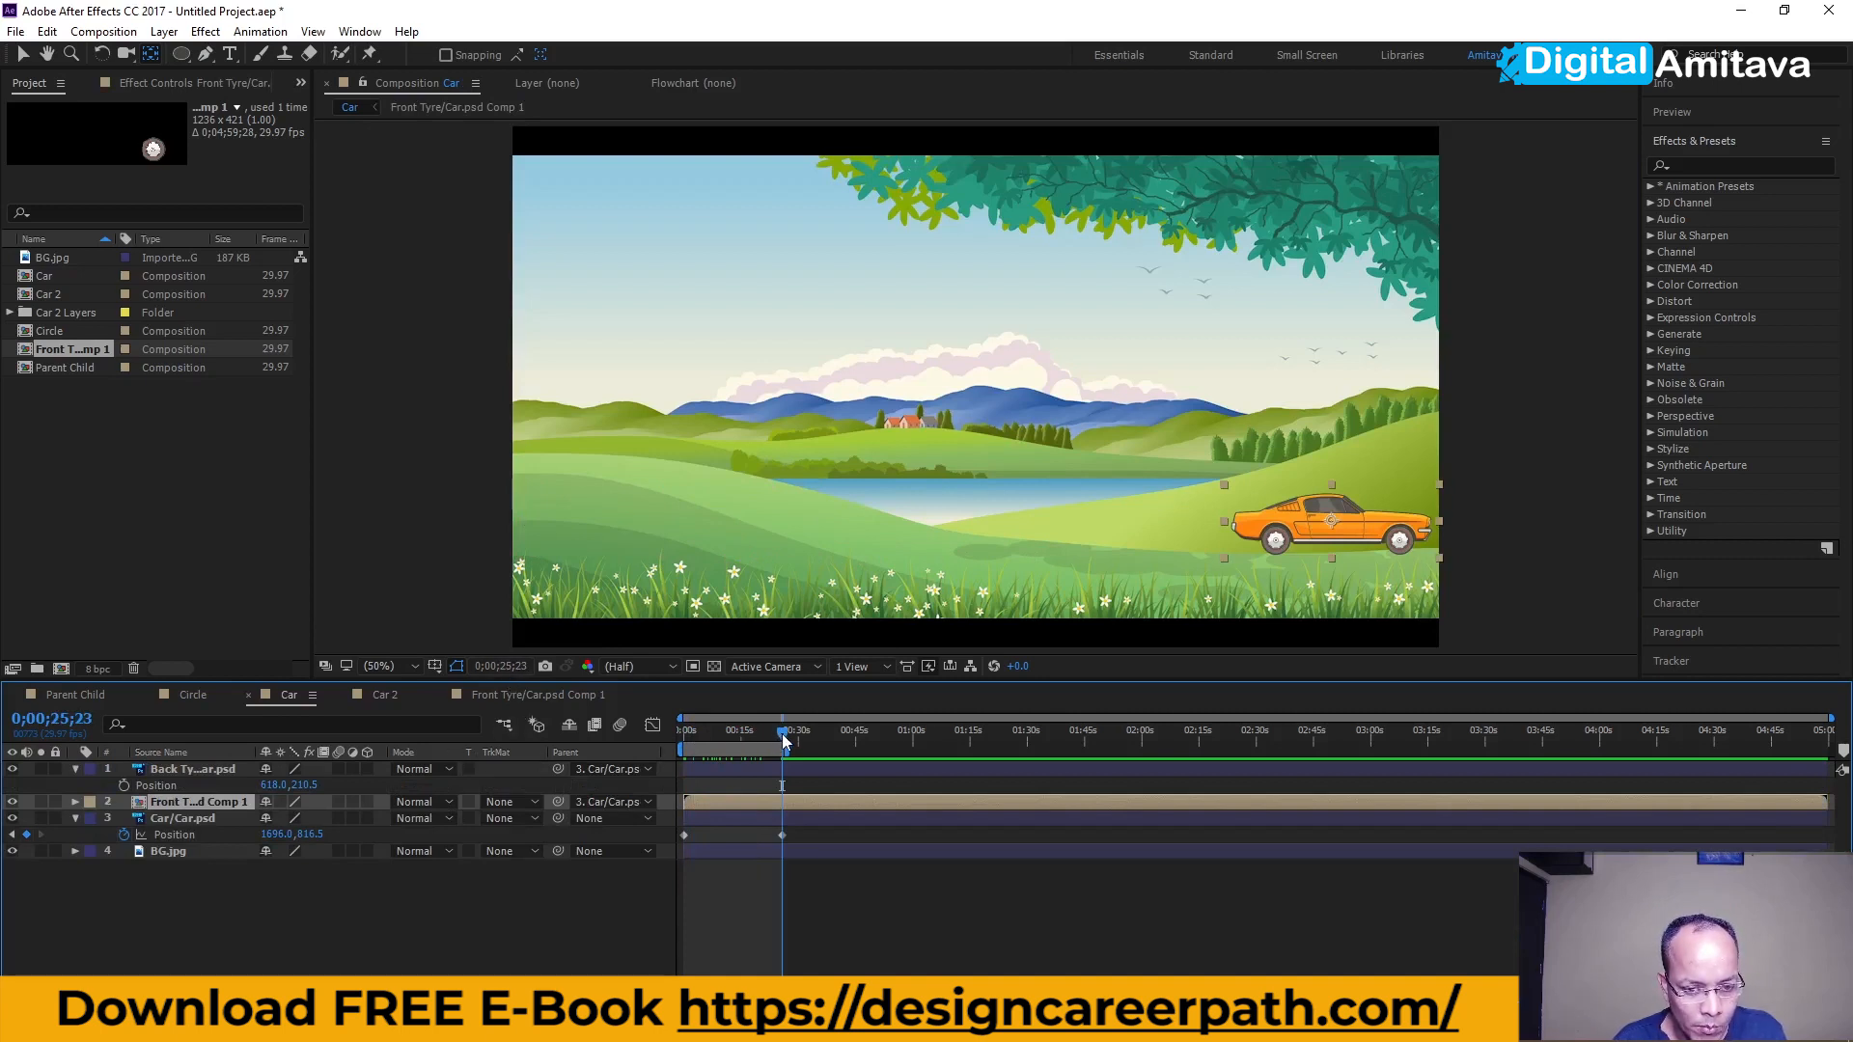
pyautogui.press('Home')
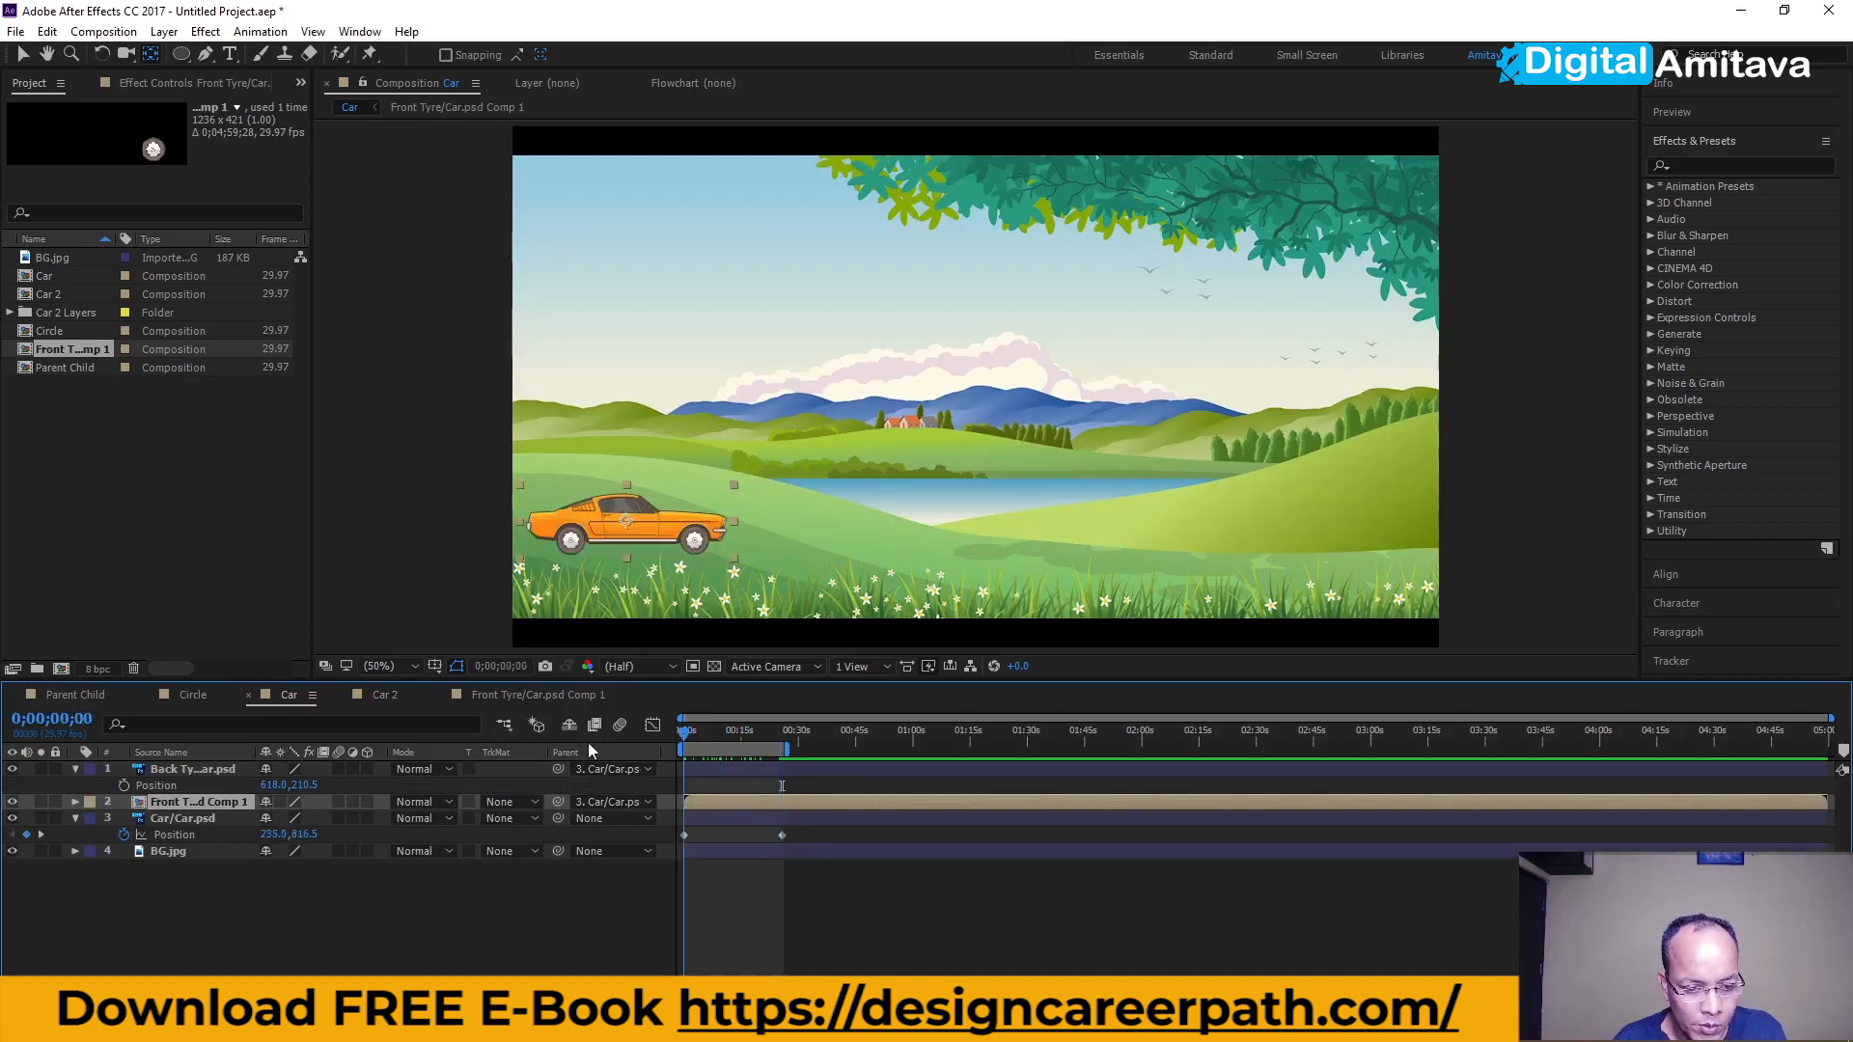
pyautogui.click(521, 696)
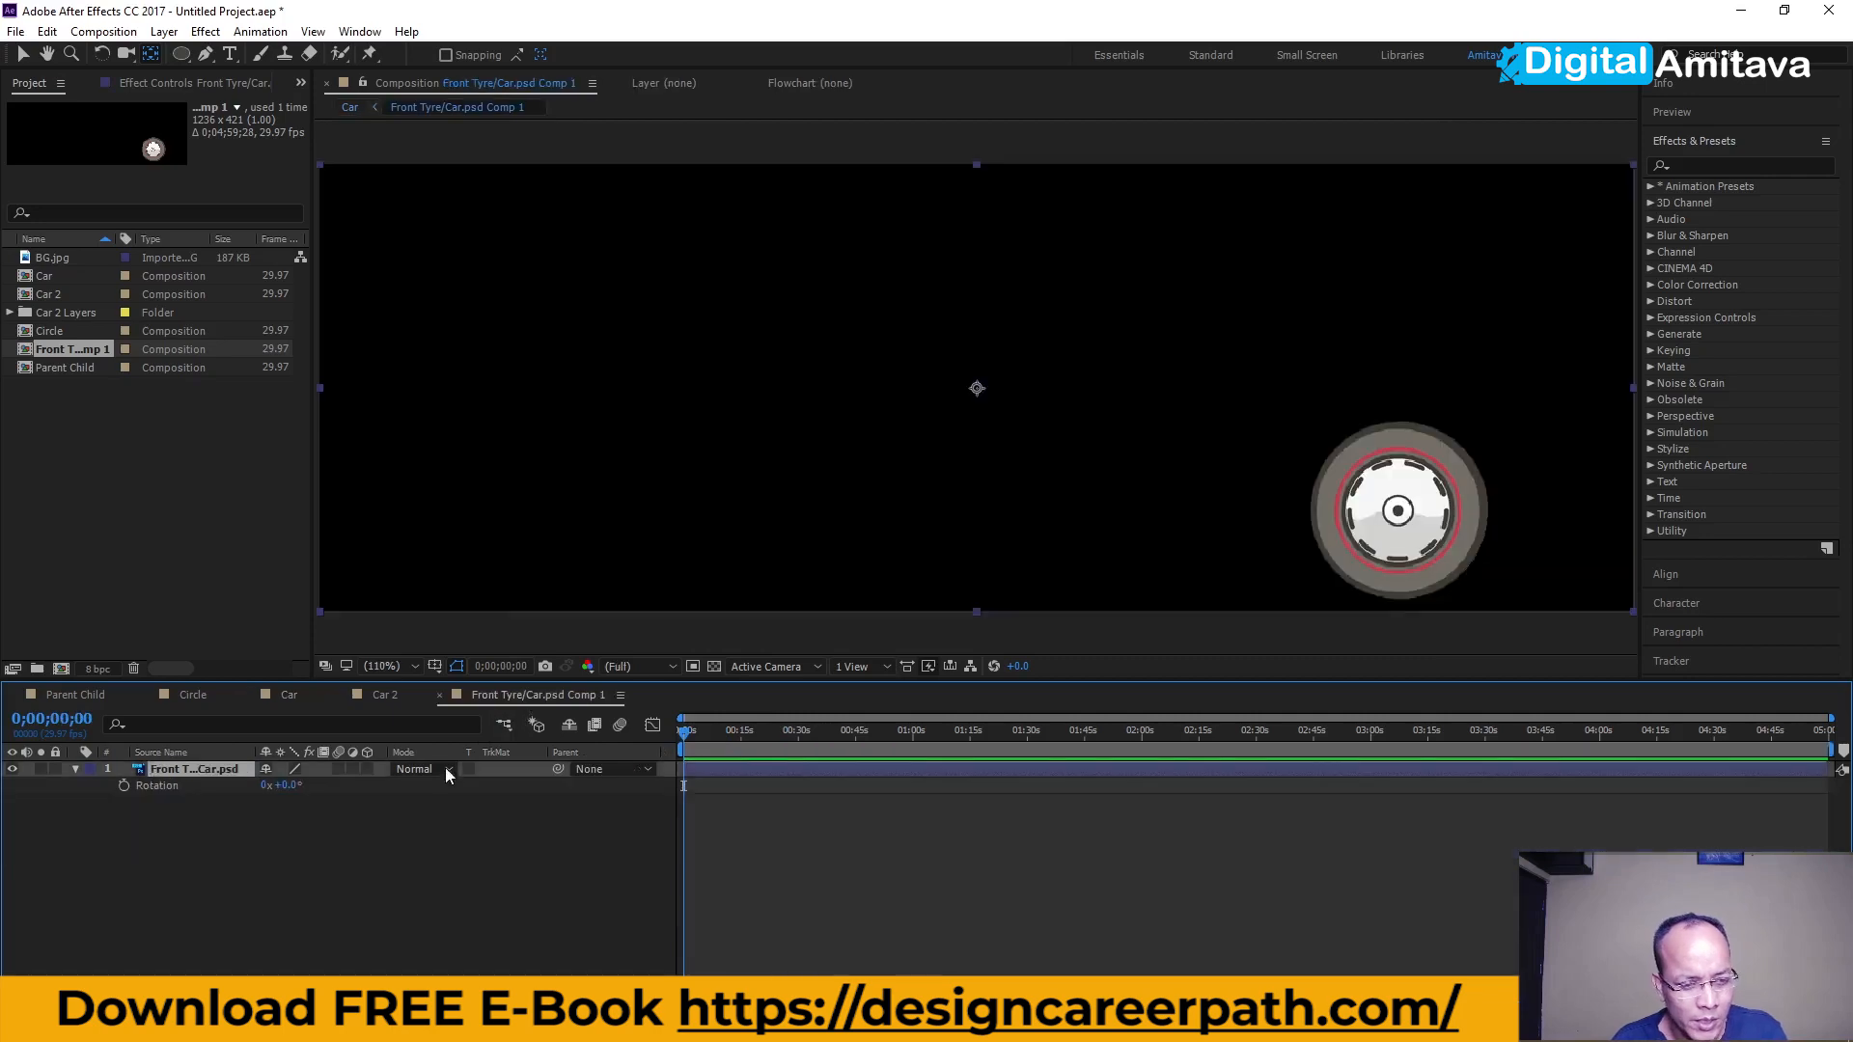
pyautogui.click(124, 786)
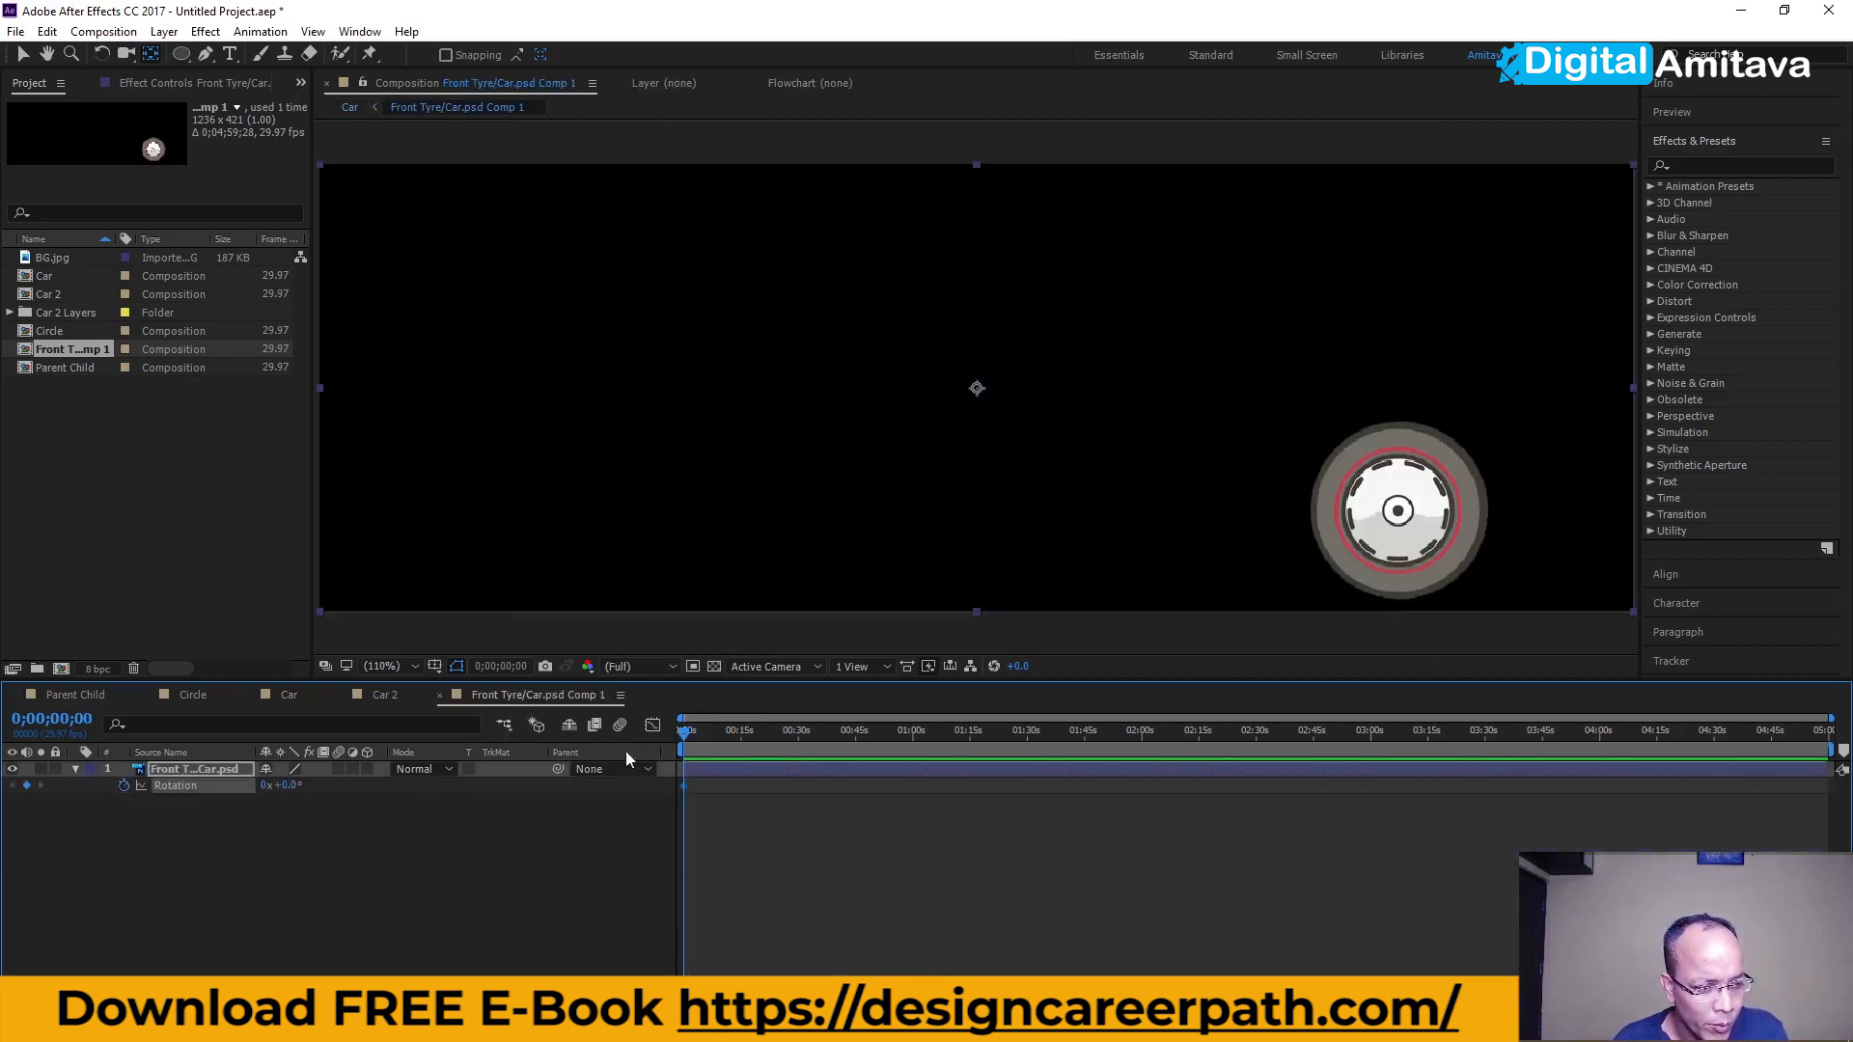
pyautogui.moveTo(688, 741); pyautogui.dragTo(758, 734)
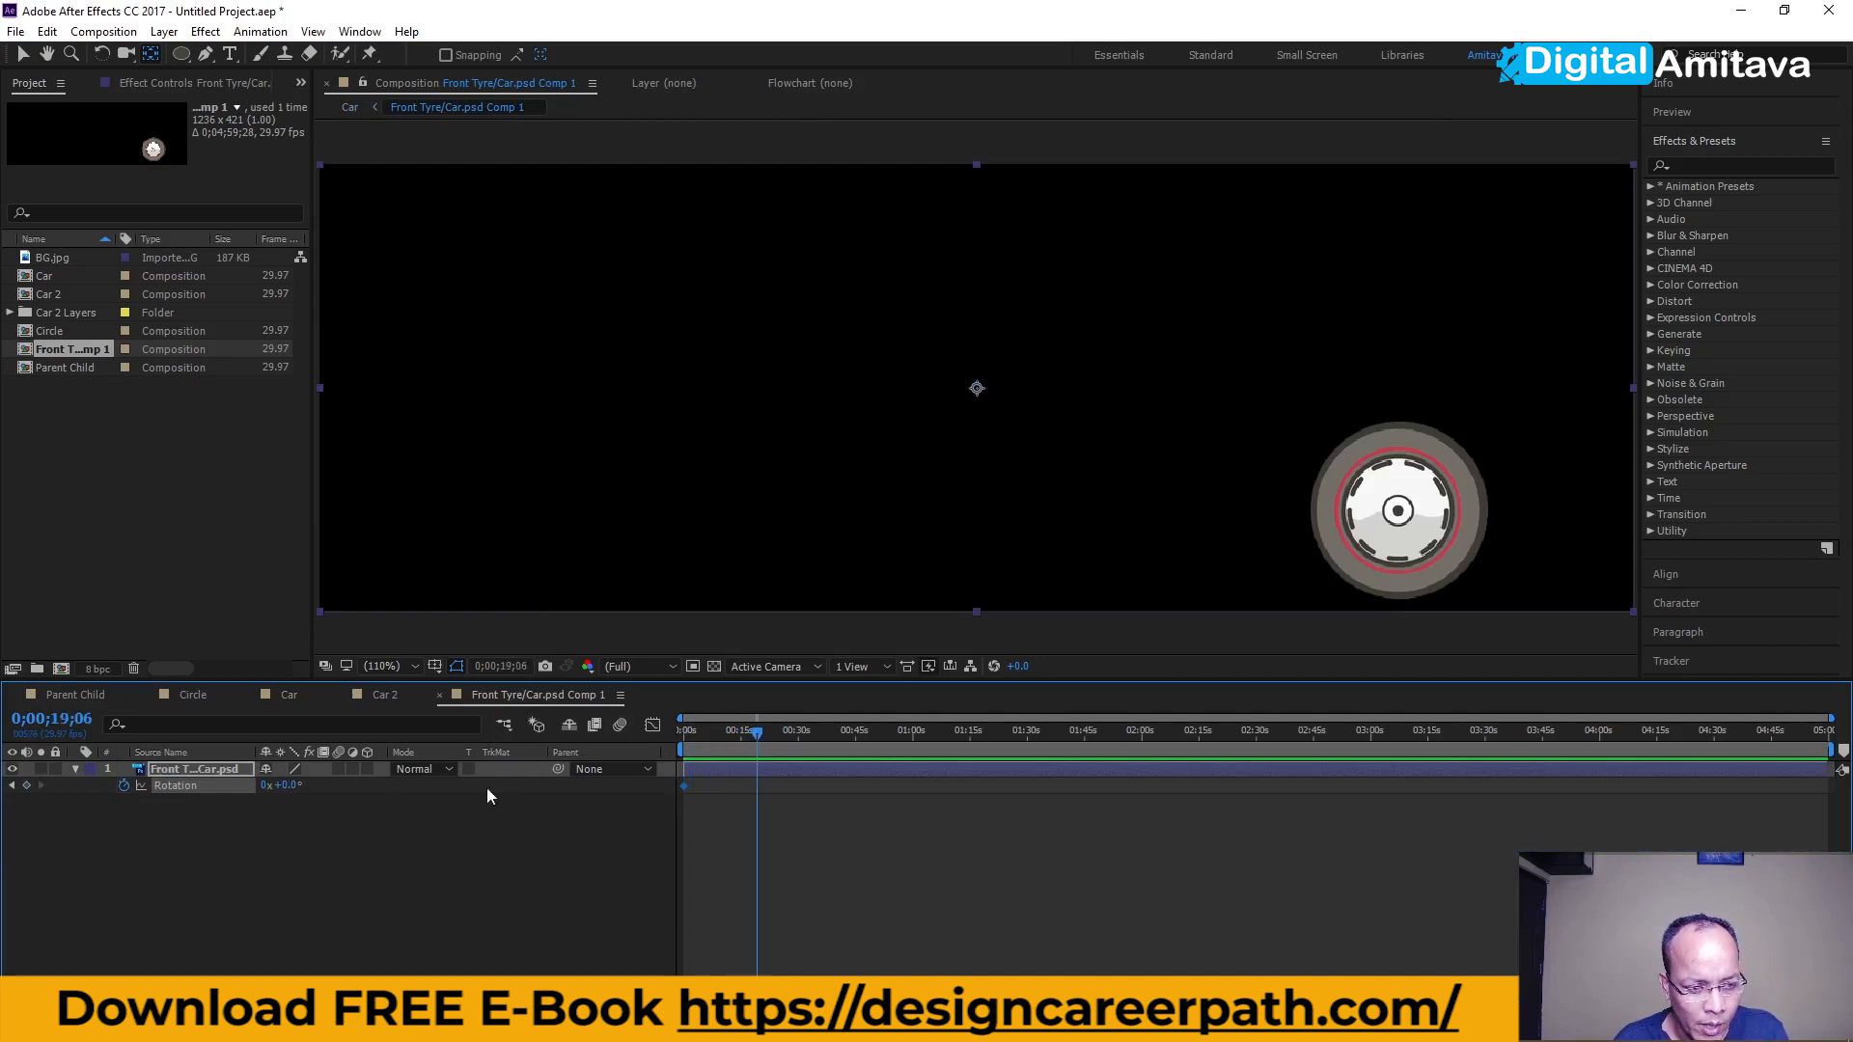
pyautogui.click(262, 786)
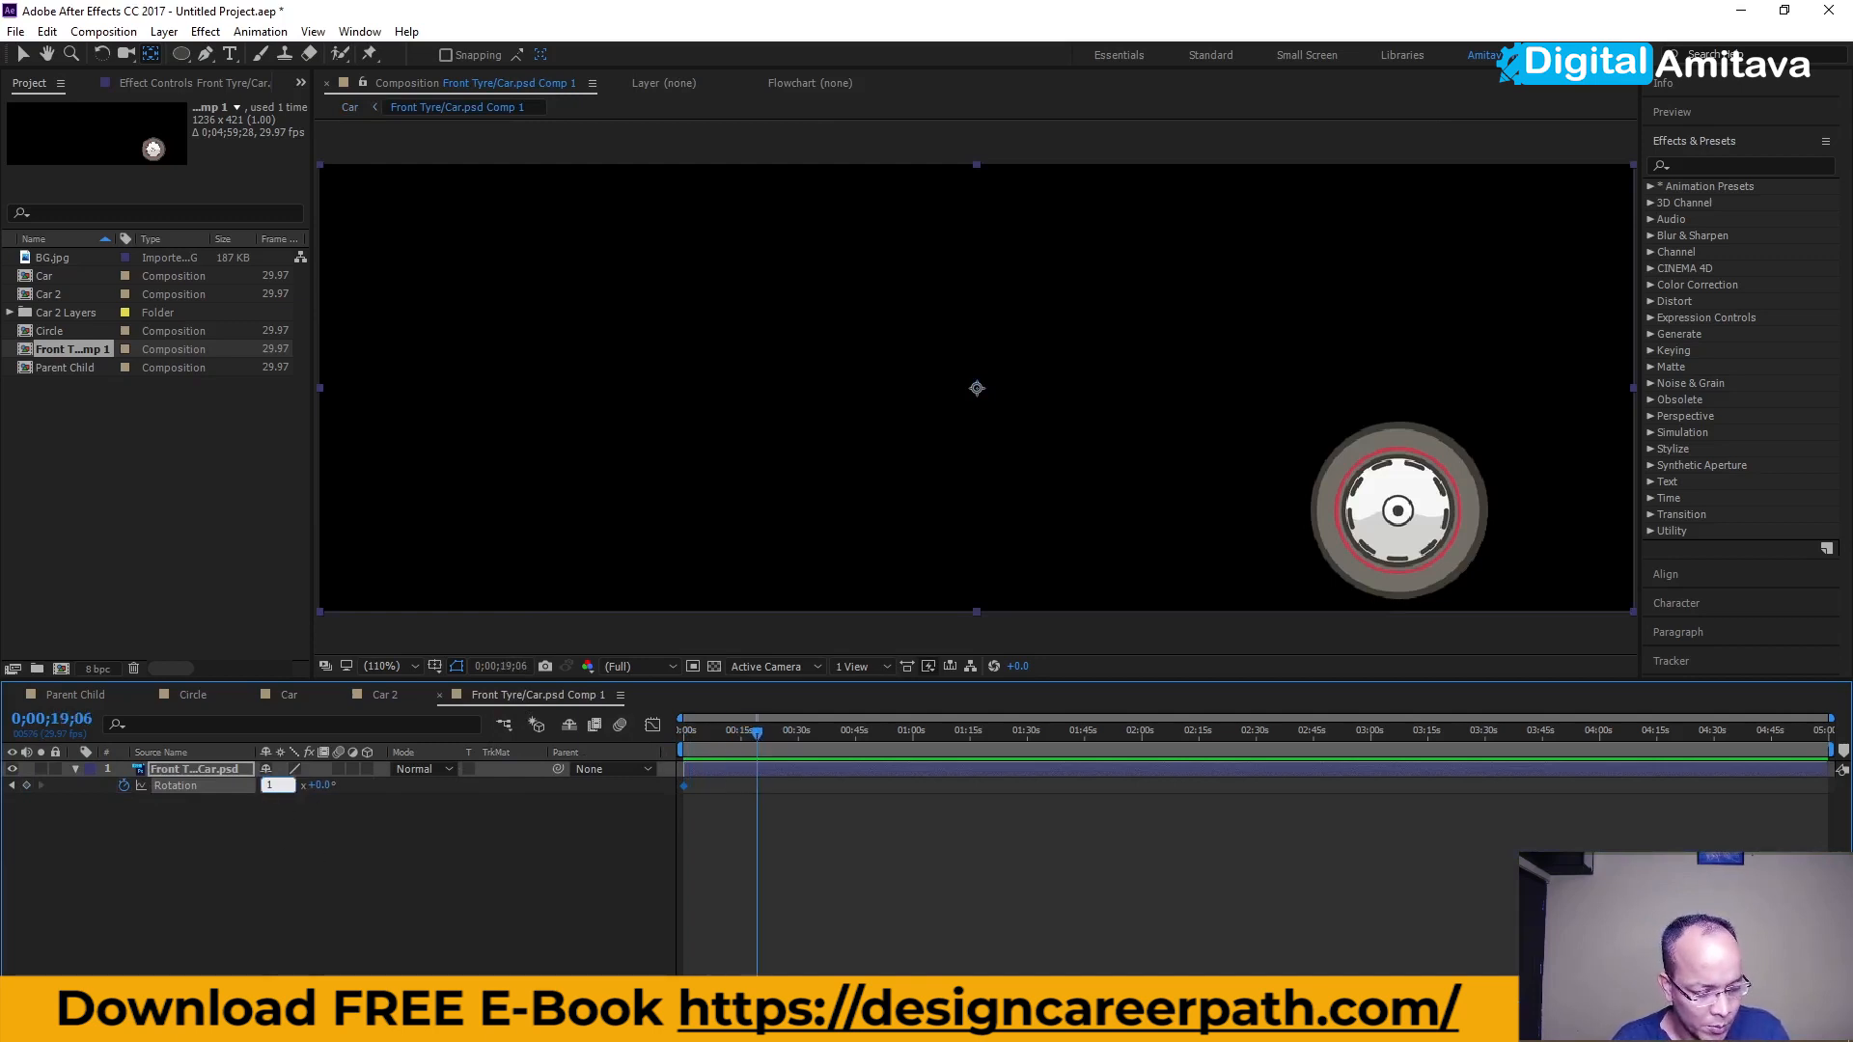
pyautogui.click(477, 884)
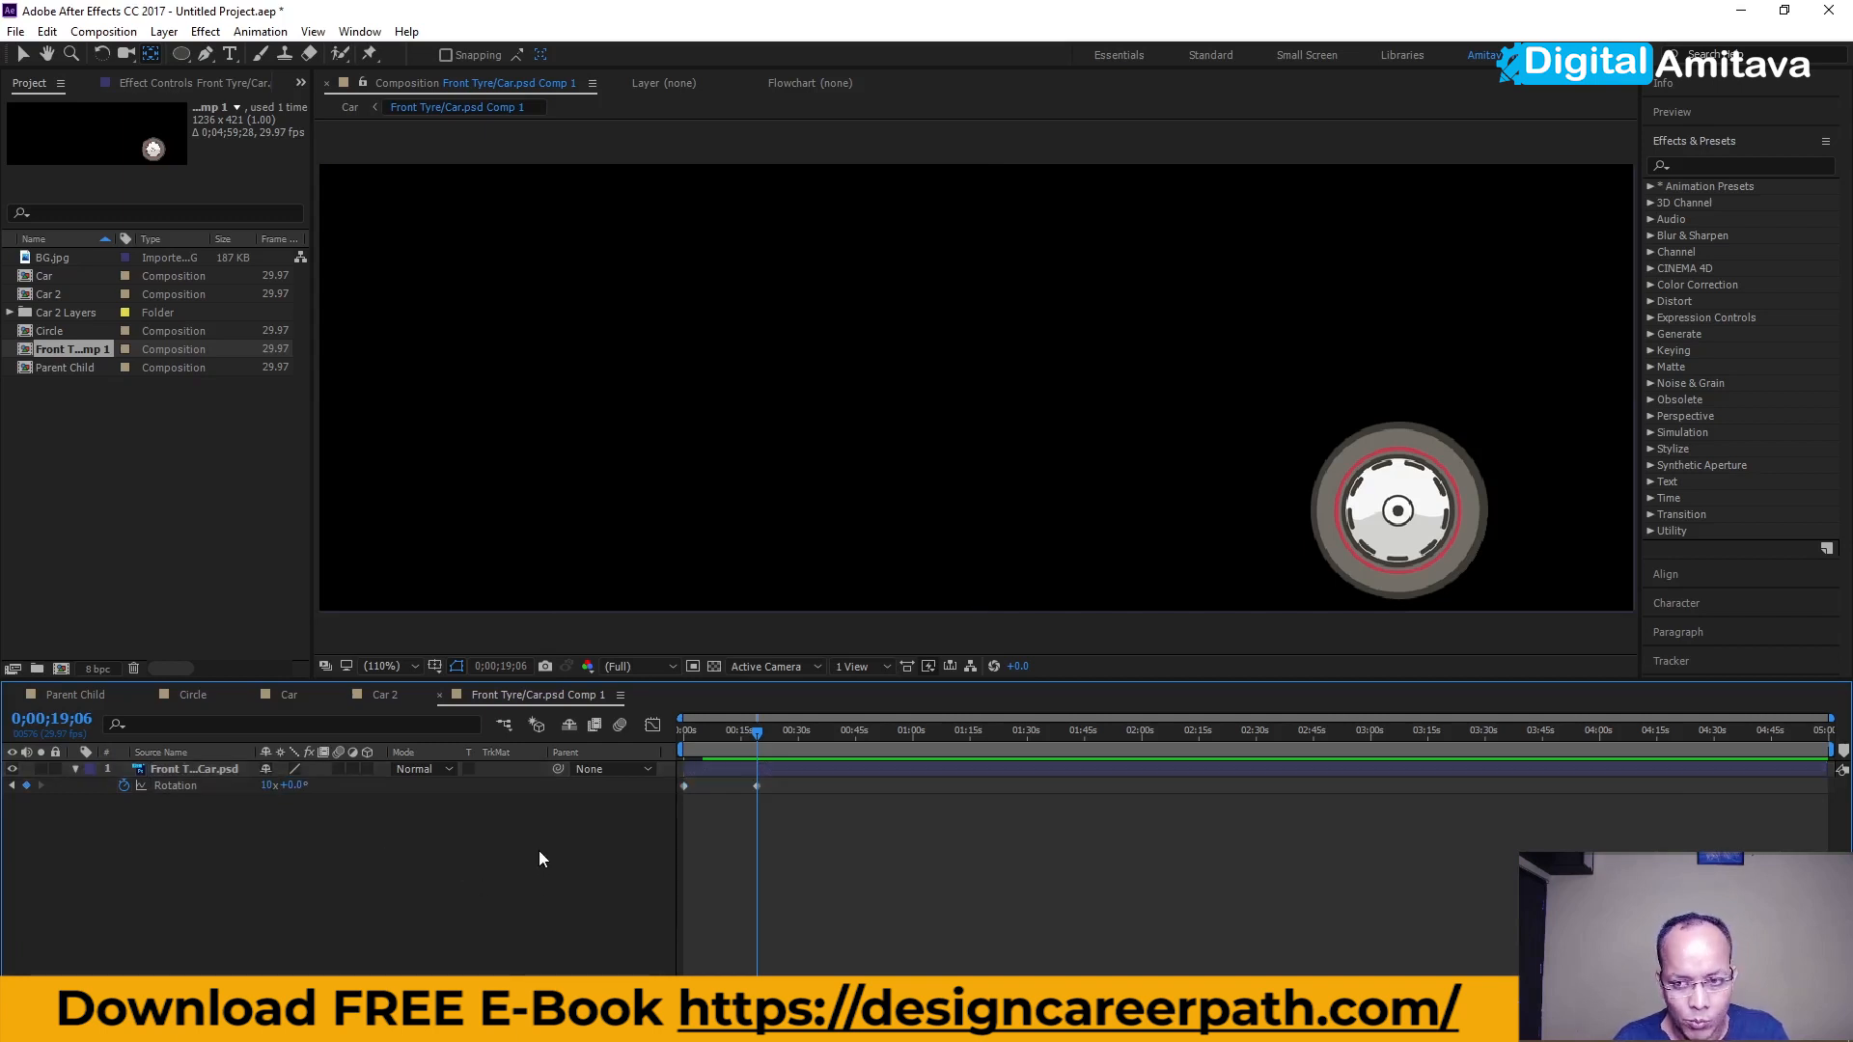
pyautogui.moveTo(751, 733); pyautogui.dragTo(681, 745)
# - Move the Front Tyre layer's anchor point to the centre of the wheel with the Pan Behind tool
pyautogui.click(193, 770)
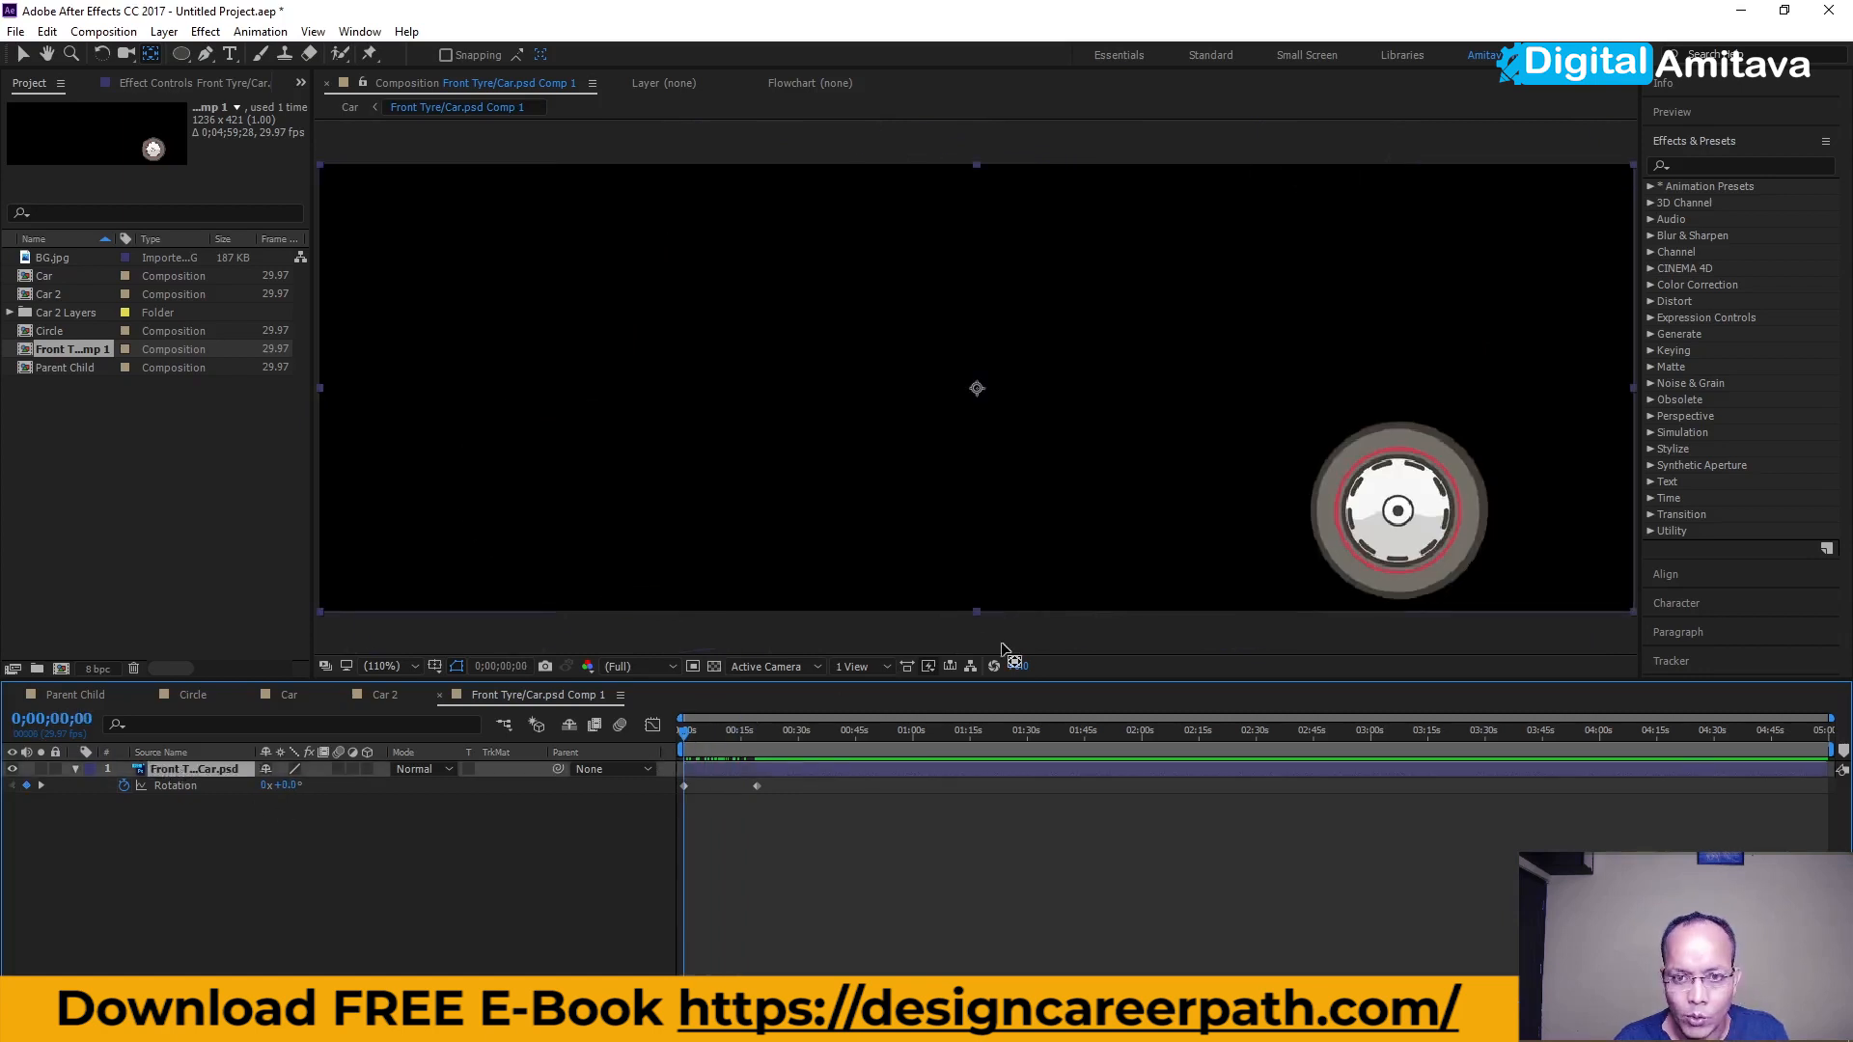
pyautogui.click(151, 57)
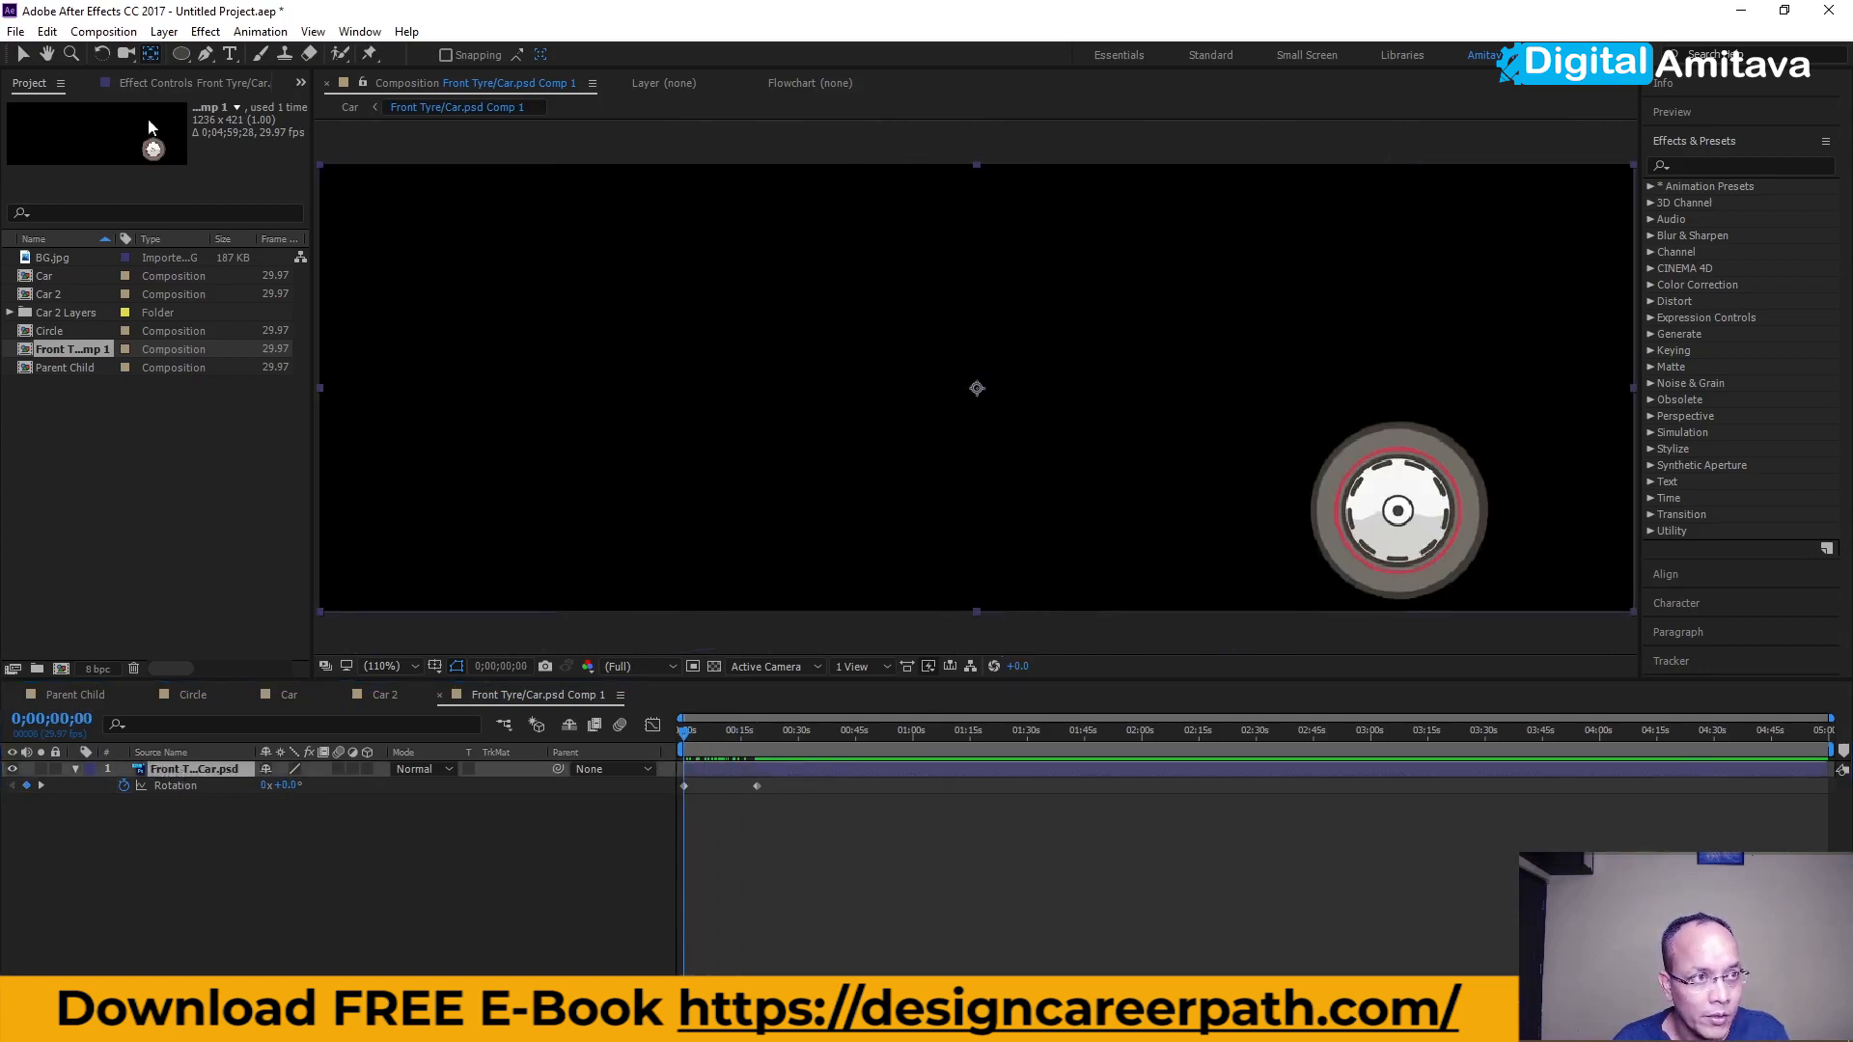
pyautogui.moveTo(980, 394); pyautogui.dragTo(1401, 515)
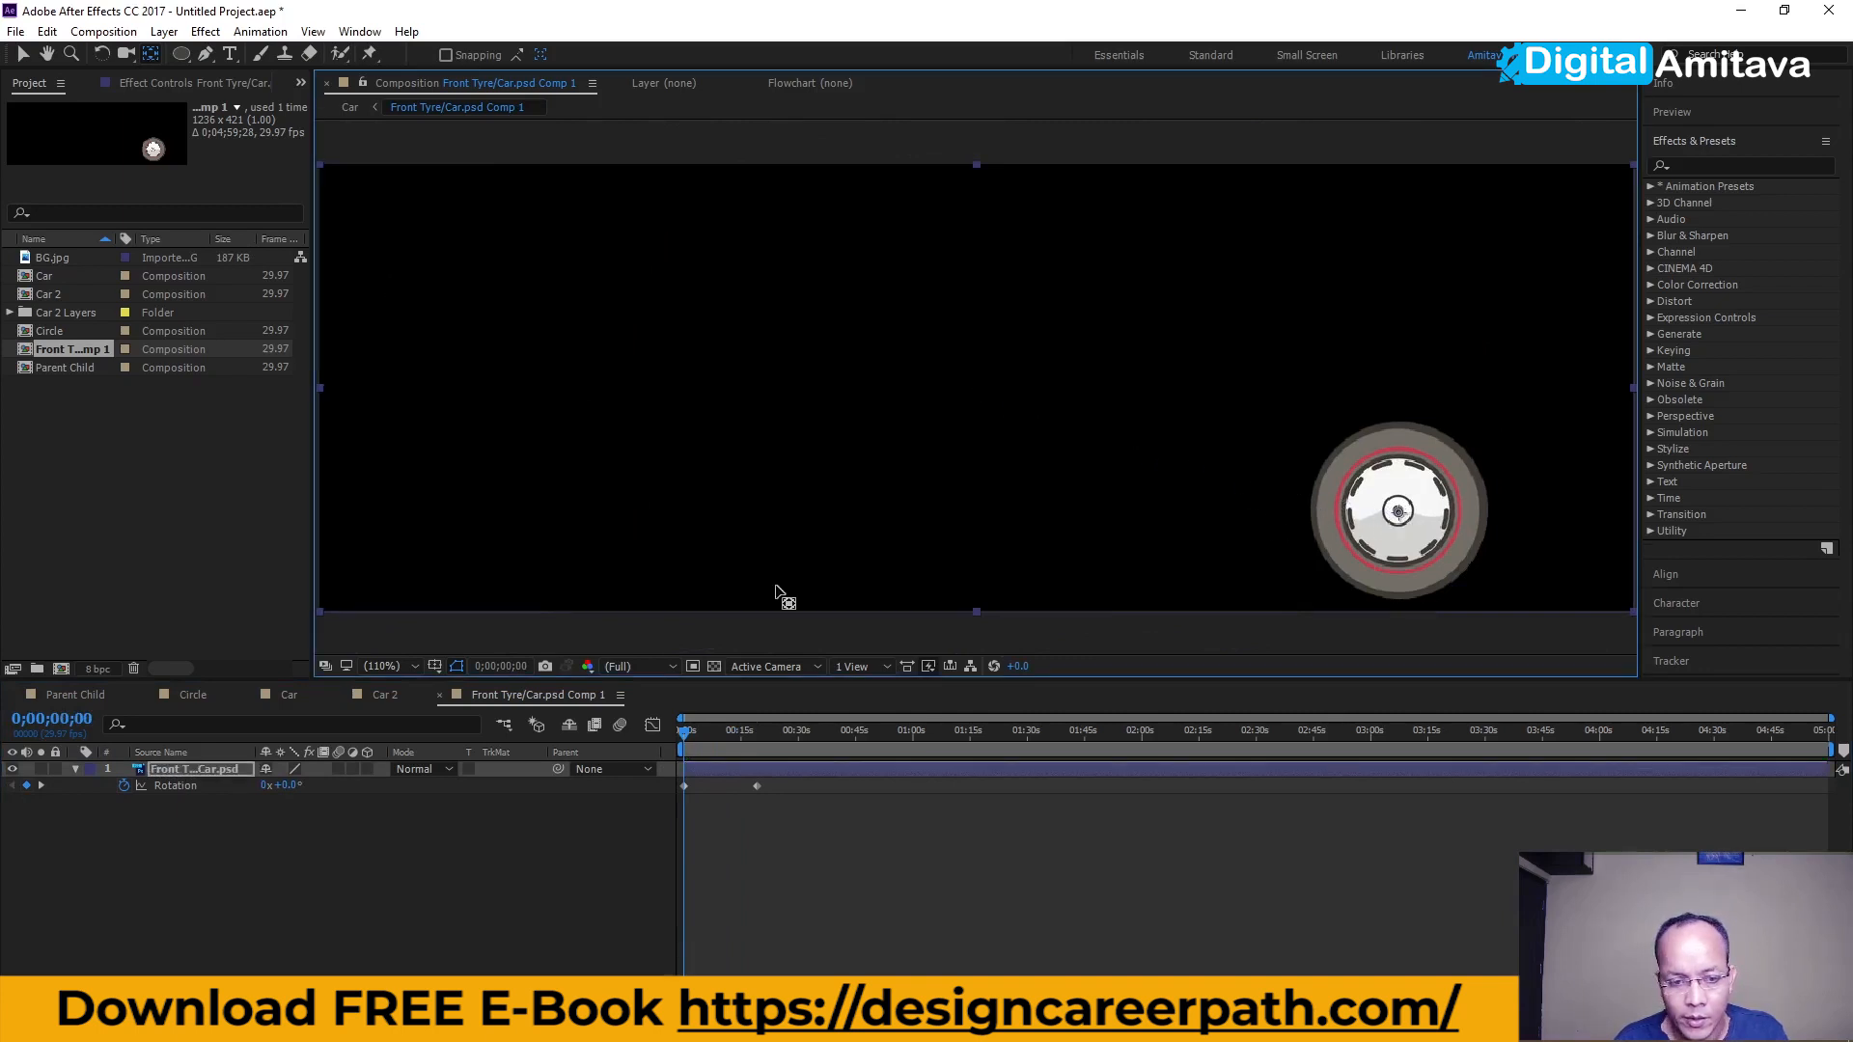